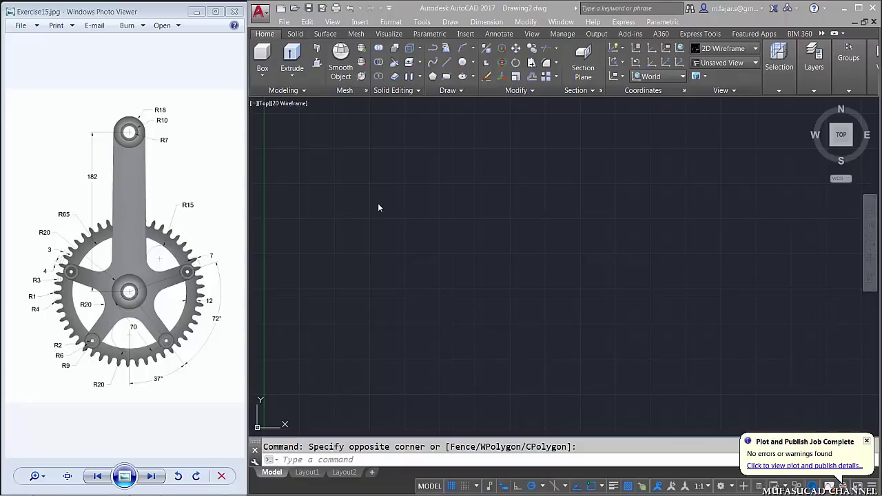
- Draw a circle of radius 7 in the empty drawing area for the crank arm's upper hole
{"action": "left_click", "coordinate": [556, 224]}
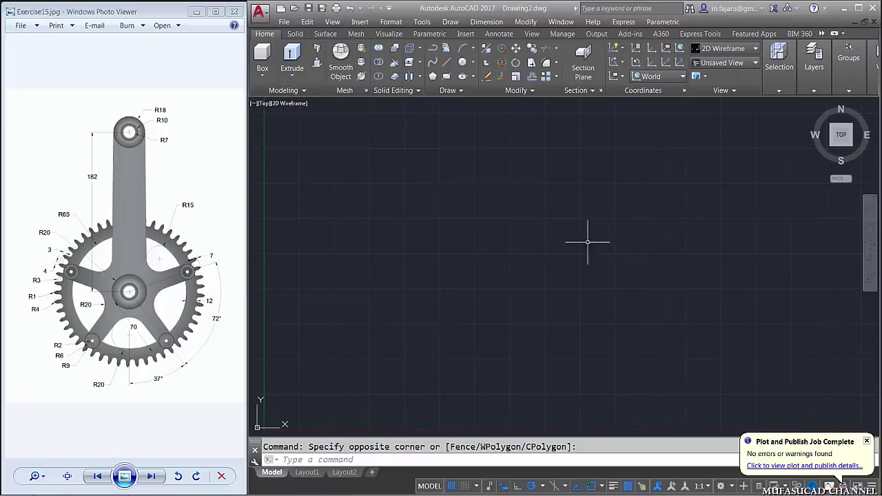
{"action": "scroll", "coordinate": [606, 250], "scroll_direction": "down", "scroll_amount": 3}
{"action": "scroll", "coordinate": [397, 277], "scroll_direction": "up", "scroll_amount": 1}
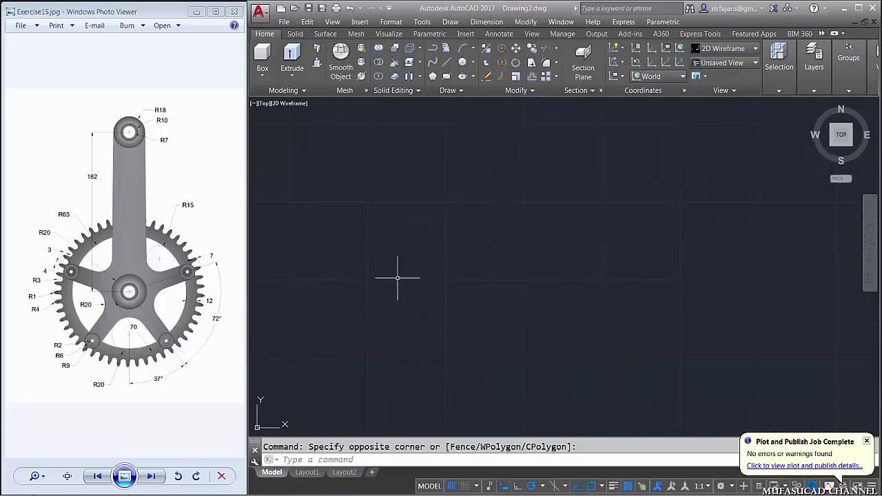
{"action": "type", "text": "c"}
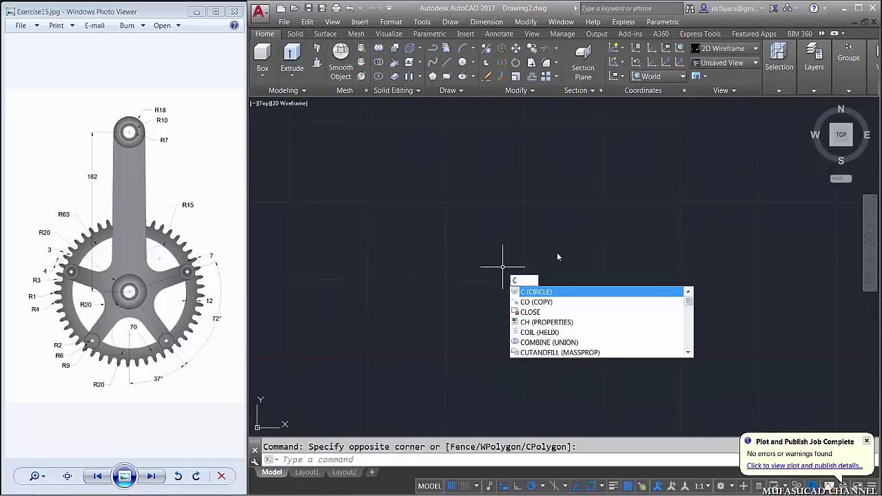
{"action": "key", "text": "Return"}
{"action": "left_click", "coordinate": [579, 259]}
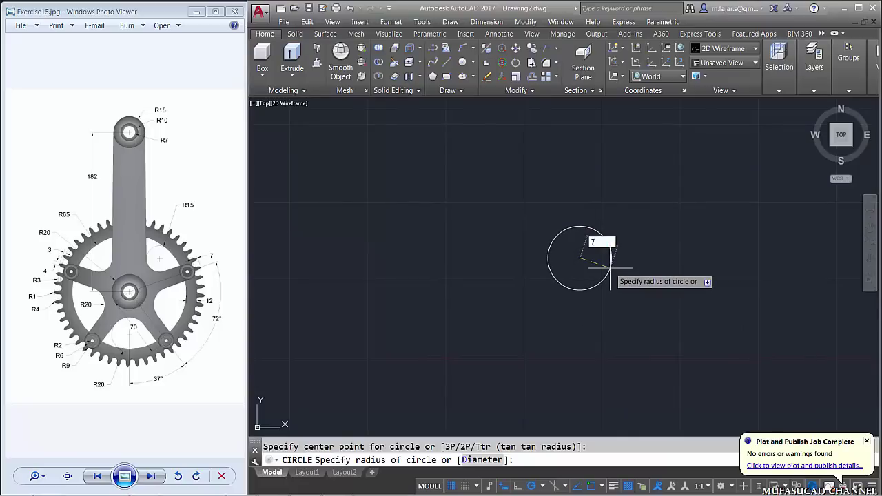
{"action": "type", "text": "7"}
{"action": "key", "text": "Return"}
- Add two circles of radius 10 and 18 concentric with the radius 7 circle
{"action": "key", "text": "Return"}
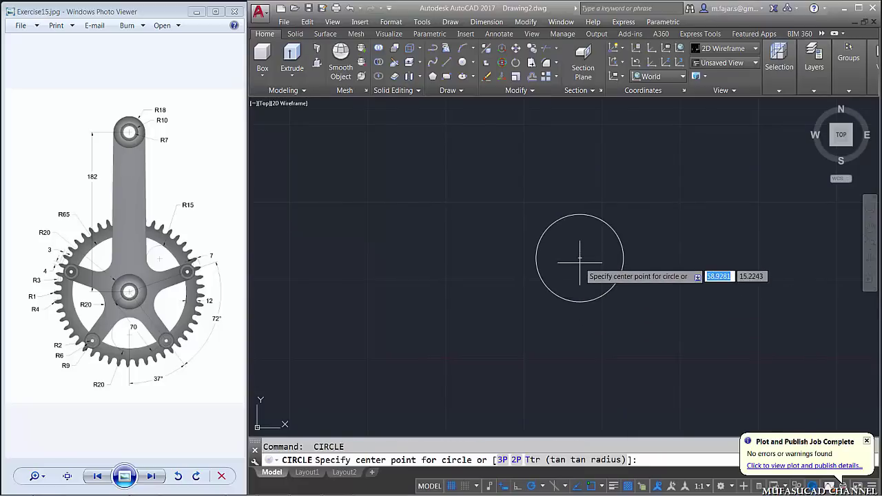
{"action": "left_click", "coordinate": [579, 258]}
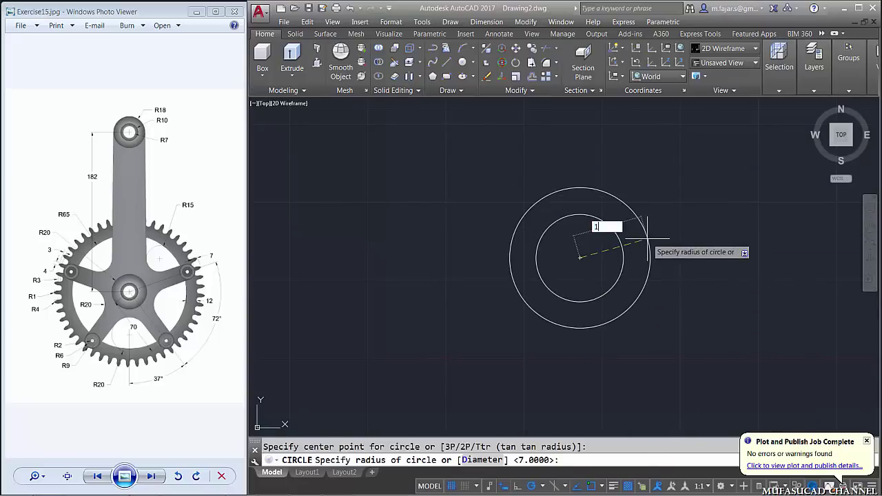
{"action": "key", "text": "Return"}
{"action": "key", "text": "Return"}
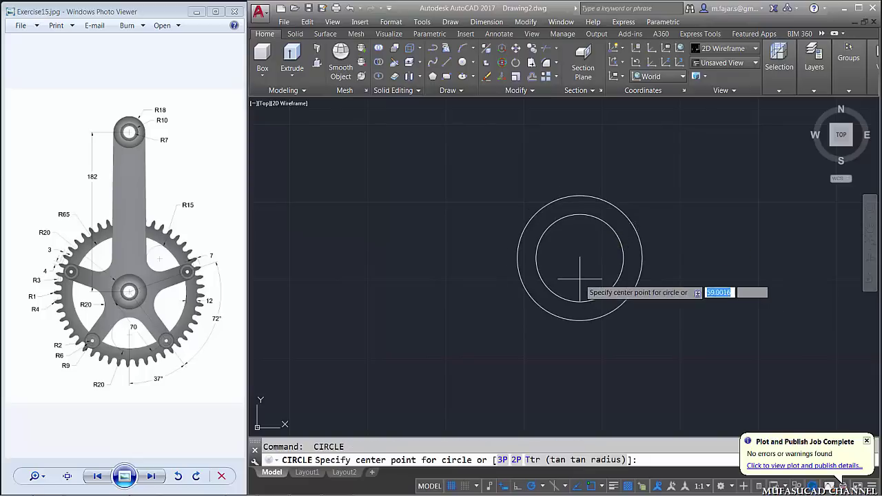
{"action": "left_click", "coordinate": [579, 258]}
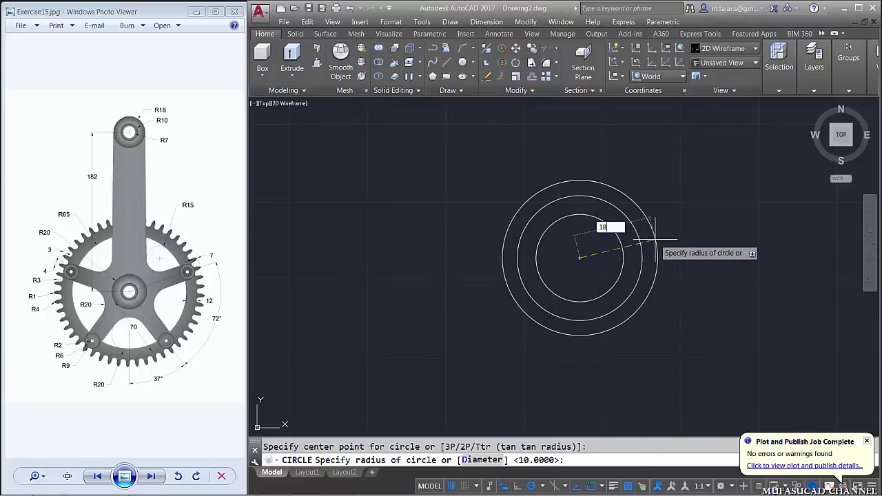
{"action": "key", "text": "Return"}
- Copy the two inner circles, radius 7 and 10, 182 units straight down
{"action": "scroll", "coordinate": [646, 238], "scroll_direction": "down", "scroll_amount": 2}
{"action": "scroll", "coordinate": [646, 243], "scroll_direction": "down", "scroll_amount": 4}
{"action": "middle_click_drag", "start_coordinate": [701, 280], "coordinate": [557, 213]}
{"action": "type", "text": "co"}
{"action": "key", "text": "Return"}
{"action": "left_click", "coordinate": [497, 172]}
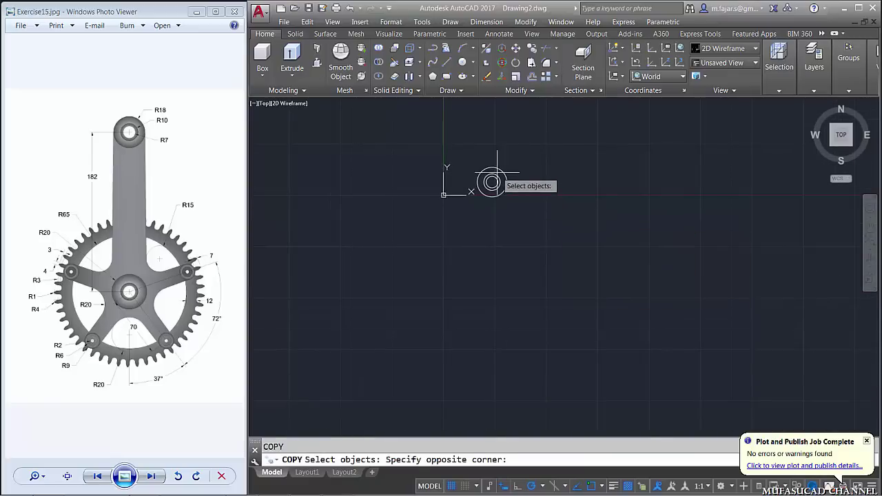
{"action": "left_click", "coordinate": [487, 186]}
{"action": "key", "text": "Return"}
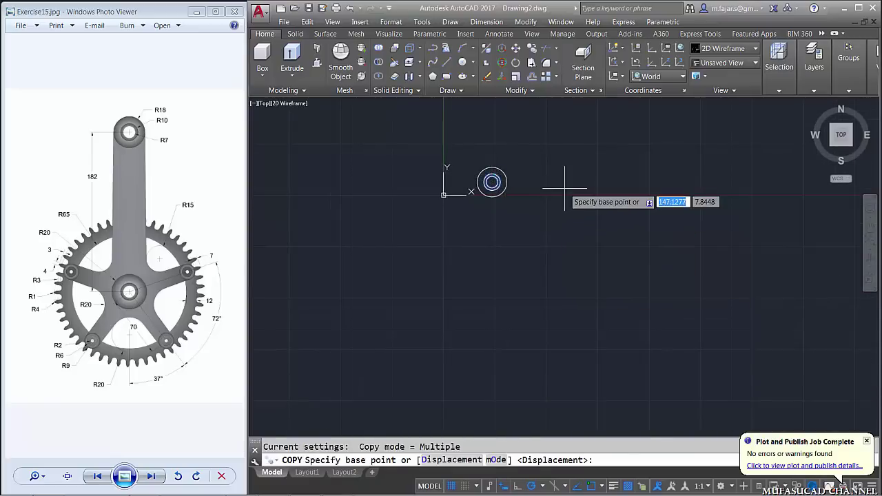
{"action": "left_click", "coordinate": [564, 188]}
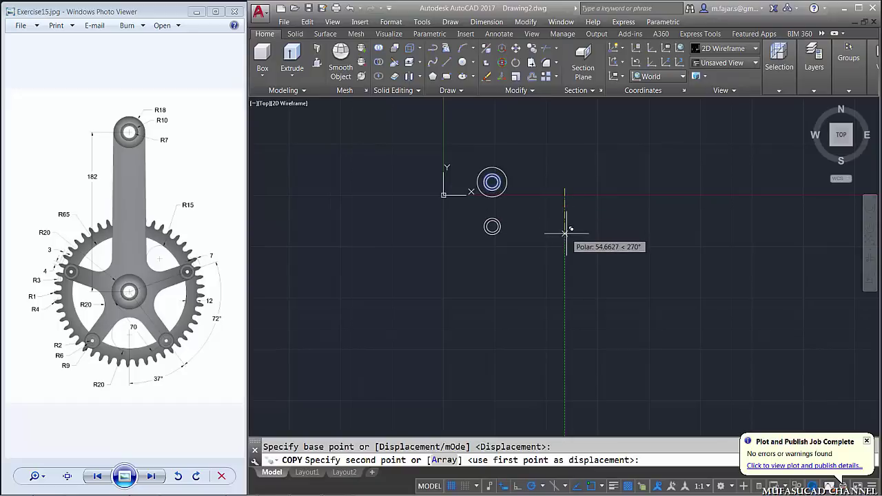
{"action": "type", "text": "1"}
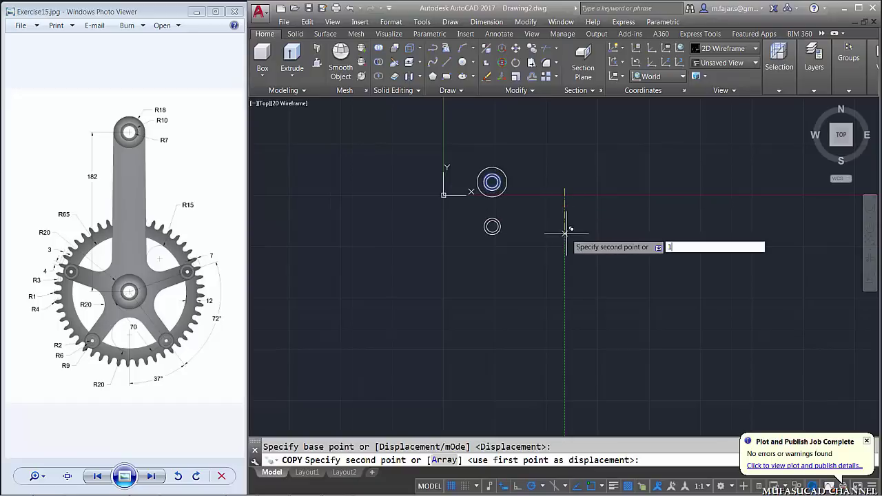
{"action": "type", "text": "82"}
{"action": "key", "text": "Return"}
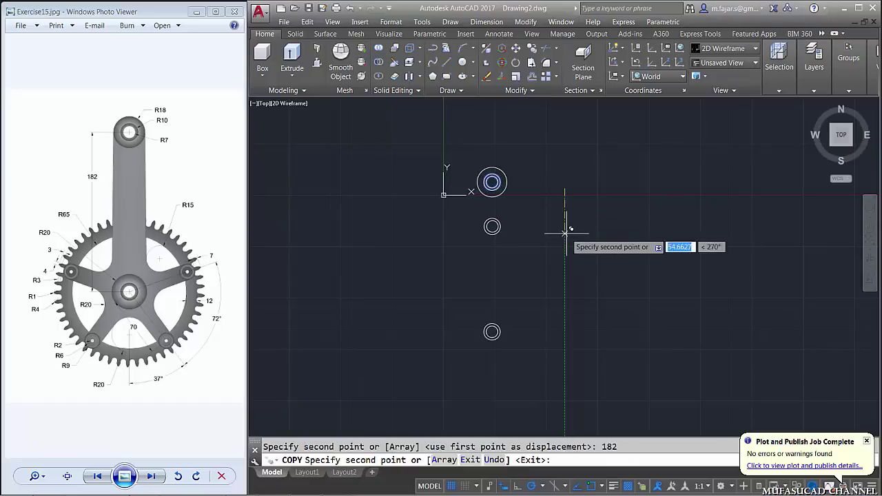
{"action": "key", "text": "Return"}
- Draw a circle of radius 20 concentric with the copied lower circles
{"action": "middle_click_drag", "start_coordinate": [509, 274], "coordinate": [529, 263]}
{"action": "type", "text": "c"}
{"action": "key", "text": "Return"}
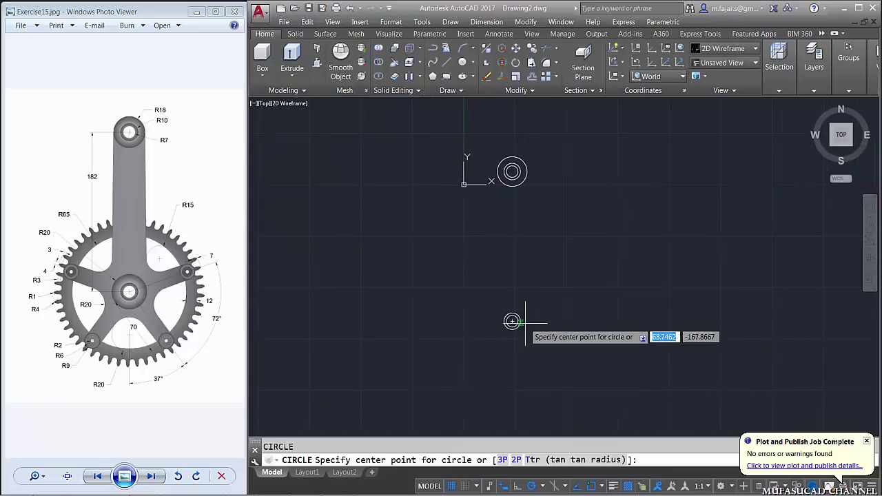
{"action": "scroll", "coordinate": [510, 317], "scroll_direction": "up", "scroll_amount": 2}
{"action": "left_click", "coordinate": [505, 320]}
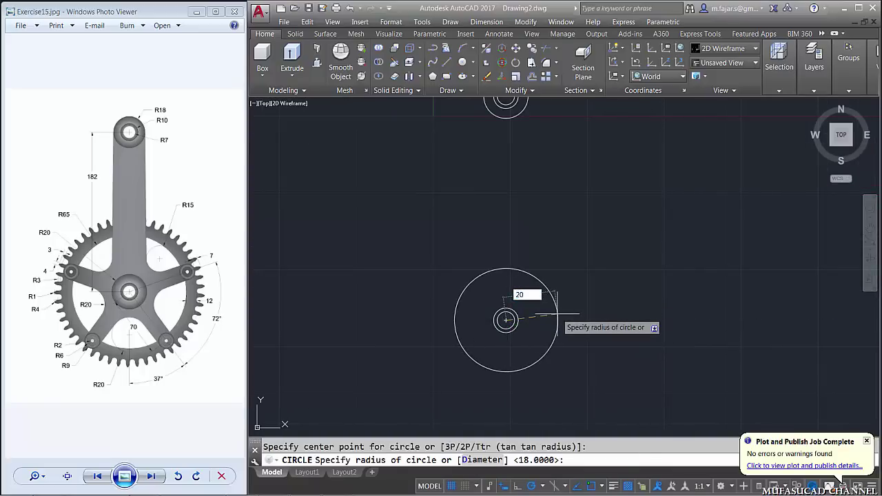
{"action": "type", "text": "20"}
{"action": "key", "text": "Return"}
- Draw a line tangent to the right sides of the upper and lower outer circles
{"action": "mouse_move", "coordinate": [563, 285]}
{"action": "middle_mouse_down"}
{"action": "mouse_move", "coordinate": [567, 244]}
{"action": "mouse_move", "coordinate": [529, 146]}
{"action": "middle_mouse_up"}
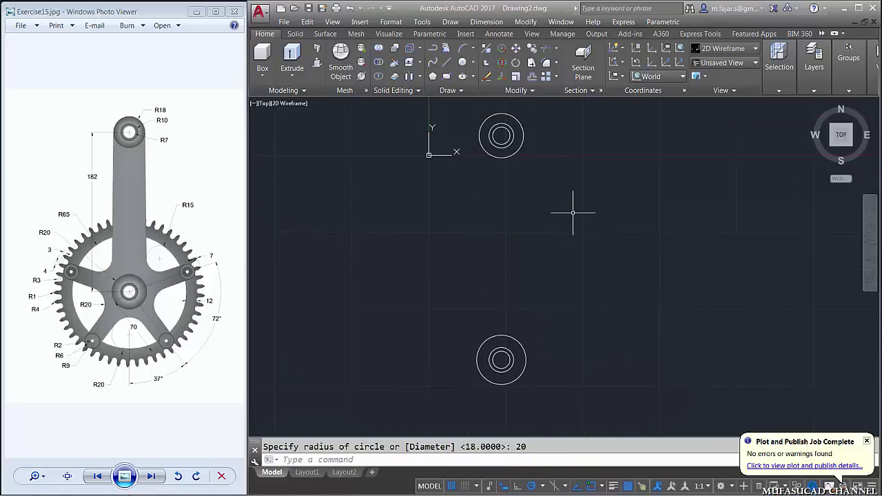
{"action": "type", "text": "l"}
{"action": "key", "text": "Return"}
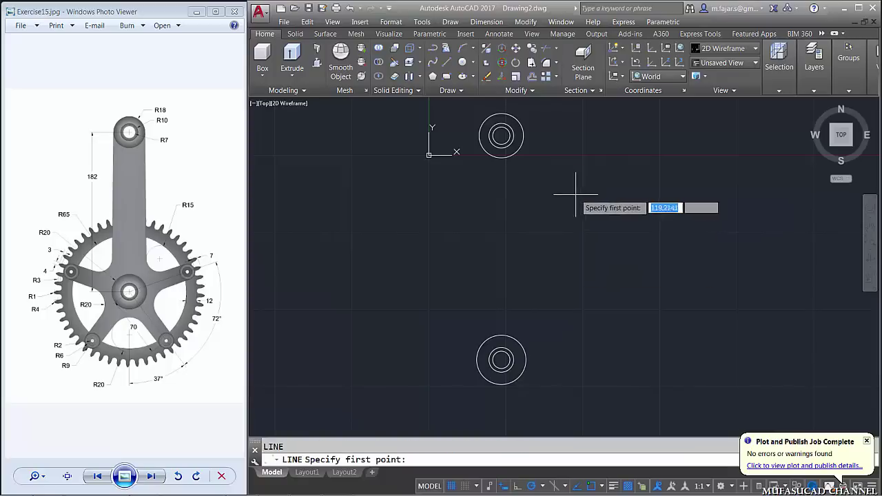
{"action": "right_click", "coordinate": [563, 197], "text": "shift"}
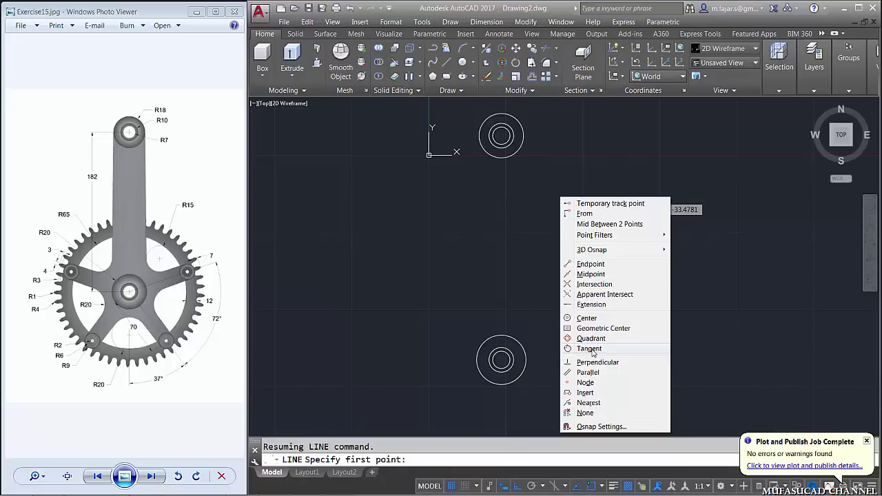
{"action": "left_click", "coordinate": [582, 348]}
{"action": "left_click", "coordinate": [522, 144]}
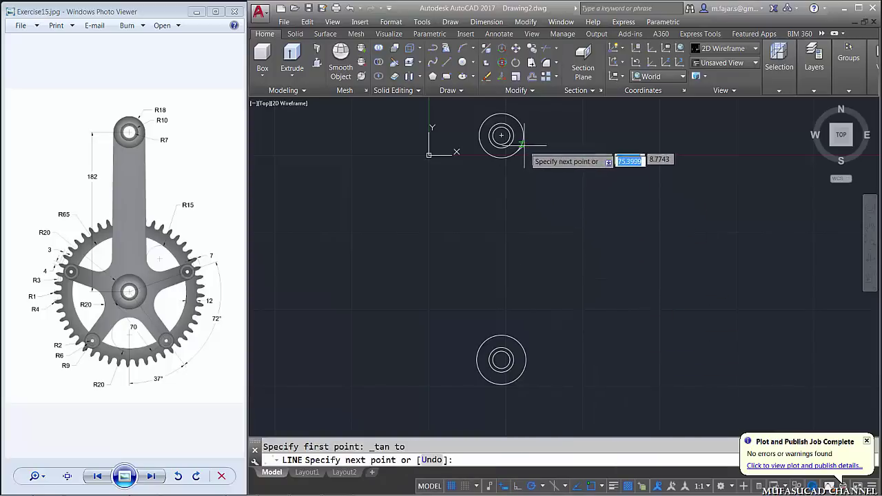
{"action": "right_click", "coordinate": [574, 219], "text": "shift"}
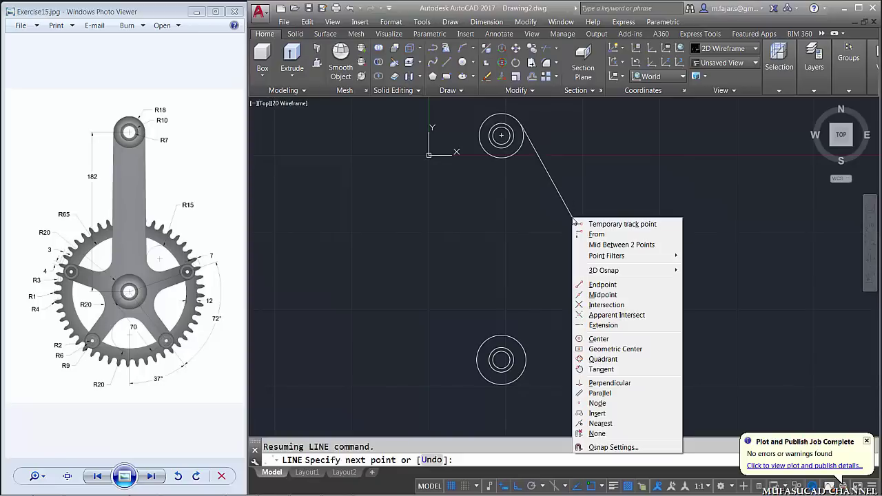
{"action": "left_click", "coordinate": [585, 370]}
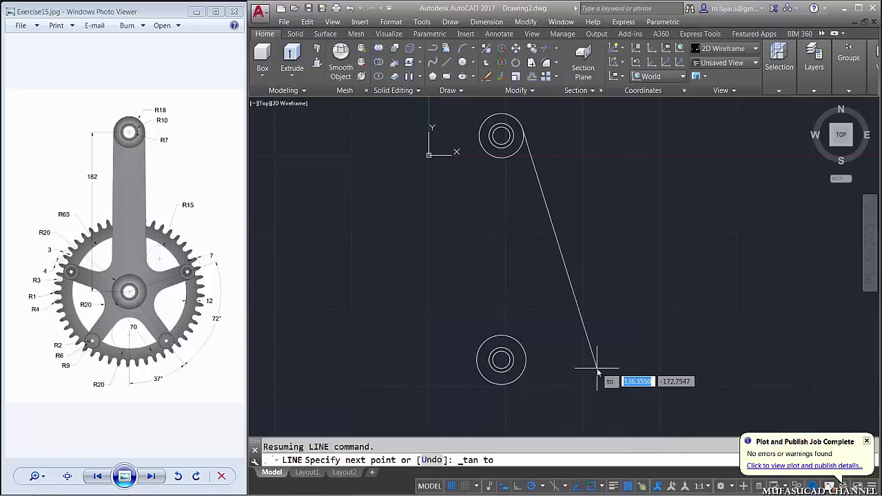
{"action": "left_click", "coordinate": [526, 356]}
{"action": "key", "text": "Return"}
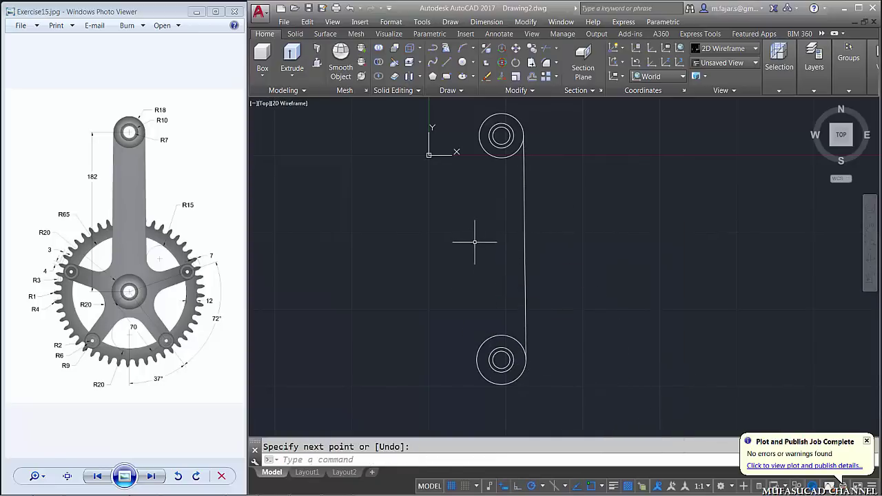
- Draw a matching line tangent to the left sides of the upper and lower outer circles
{"action": "key", "text": "Return"}
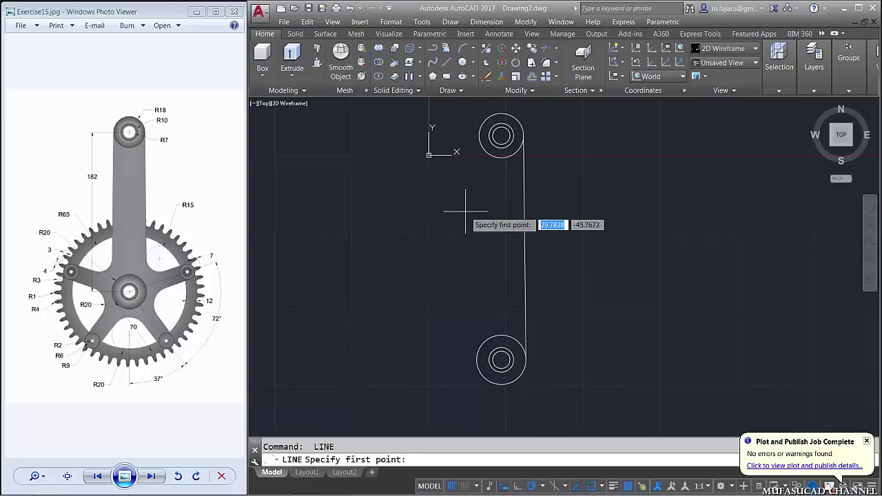
{"action": "right_click", "coordinate": [466, 214], "text": "shift"}
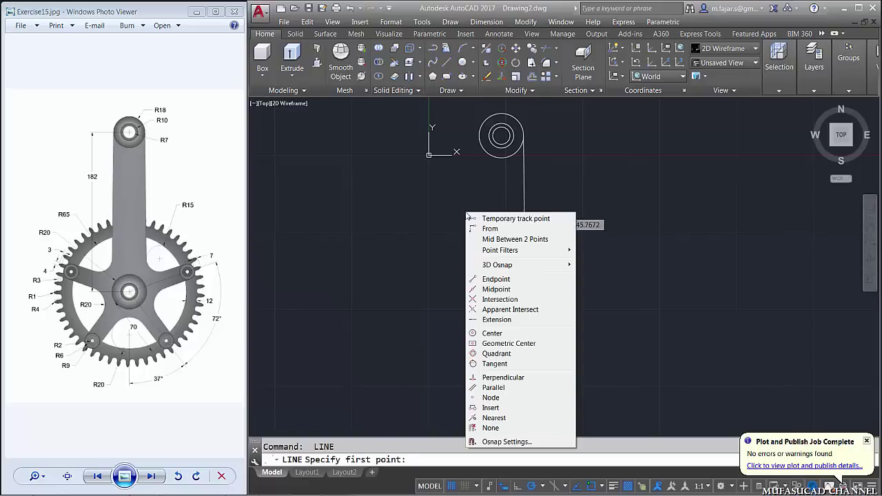
{"action": "left_click", "coordinate": [489, 364]}
{"action": "left_click", "coordinate": [481, 141]}
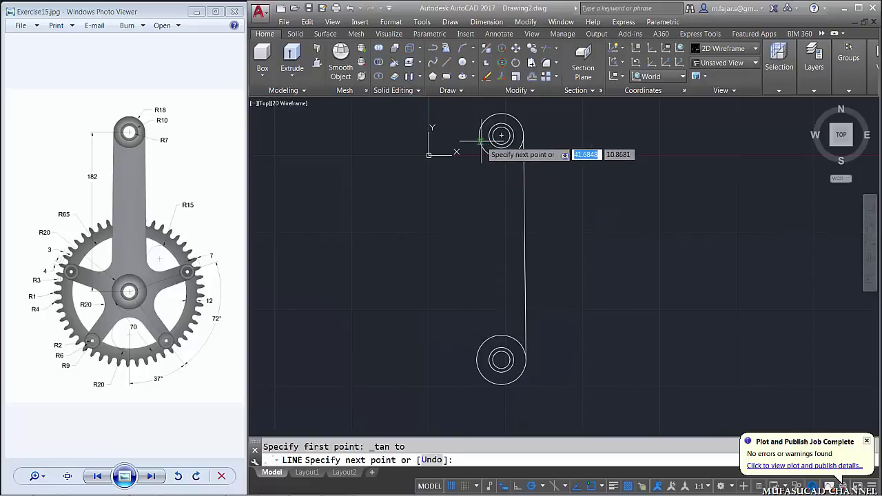
{"action": "right_click", "coordinate": [479, 242], "text": "shift"}
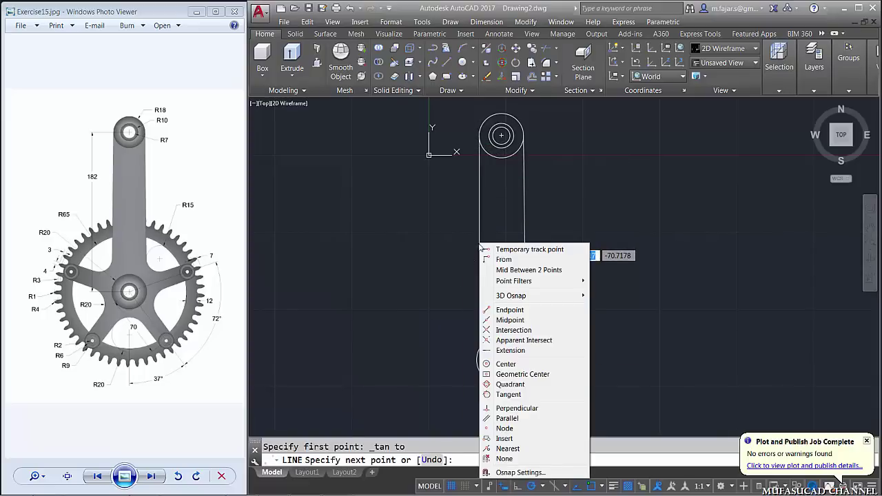
{"action": "left_click", "coordinate": [517, 395]}
{"action": "left_click", "coordinate": [483, 360]}
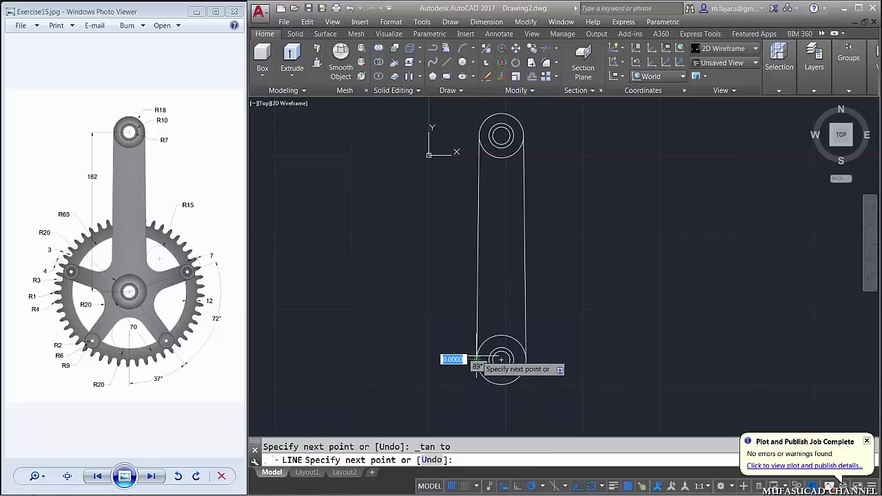
{"action": "key", "text": "Return"}
- Draw a circle of radius 2 at the centre of the lower hub circles
{"action": "middle_click_drag", "start_coordinate": [574, 338], "coordinate": [557, 308]}
{"action": "scroll", "coordinate": [557, 309], "scroll_direction": "down", "scroll_amount": 2}
{"action": "scroll", "coordinate": [528, 344], "scroll_direction": "up", "scroll_amount": 2}
{"action": "middle_click_drag", "start_coordinate": [528, 346], "coordinate": [496, 299]}
{"action": "type", "text": "c"}
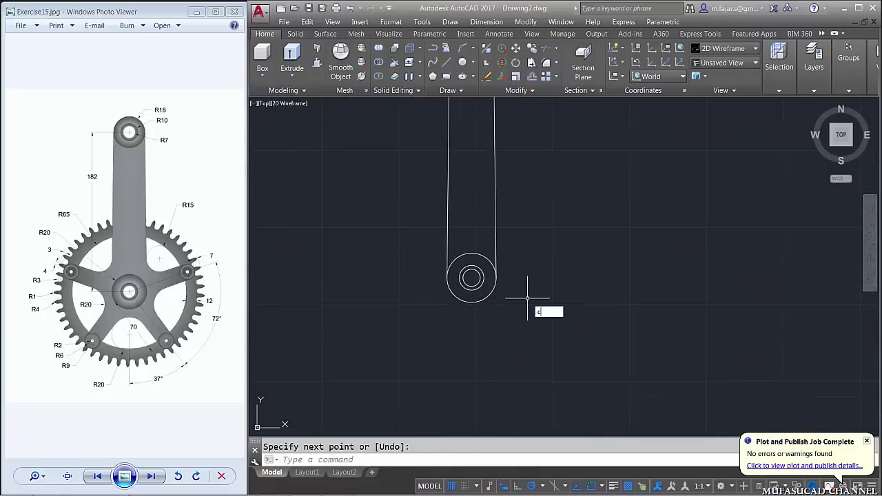
{"action": "key", "text": "Return"}
{"action": "scroll", "coordinate": [474, 297], "scroll_direction": "up", "scroll_amount": 3}
{"action": "left_click", "coordinate": [467, 250]}
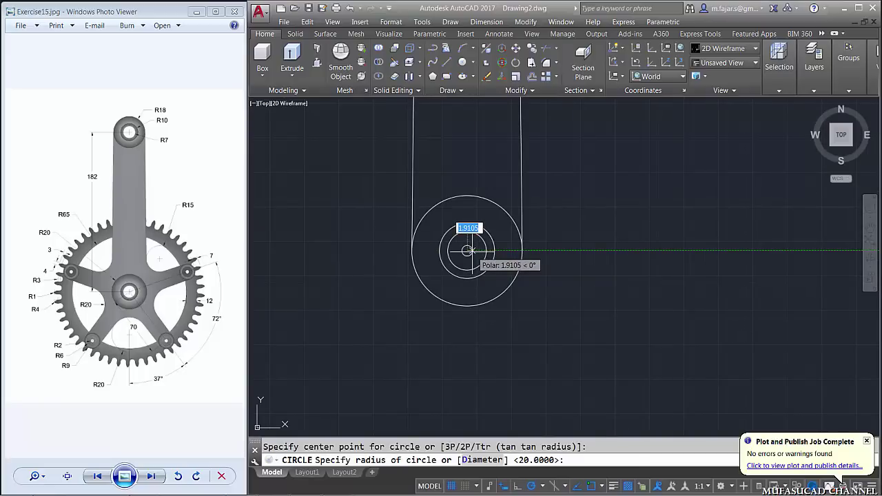
{"action": "type", "text": "2"}
{"action": "key", "text": "Return"}
- Move the radius 2 circle 70 units straight down from the hub centre
{"action": "type", "text": "m"}
{"action": "key", "text": "Return"}
{"action": "type", "text": "l"}
{"action": "key", "text": "Return"}
{"action": "key", "text": "Return"}
{"action": "left_click", "coordinate": [606, 173]}
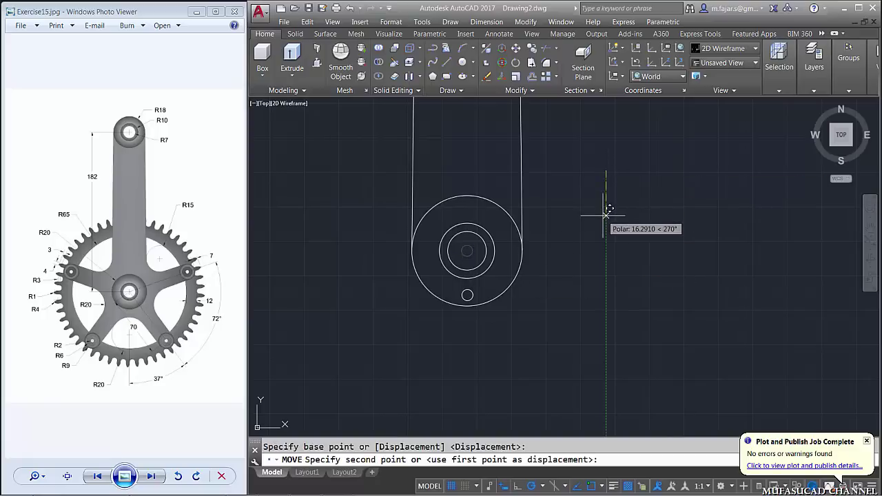
{"action": "type", "text": "70"}
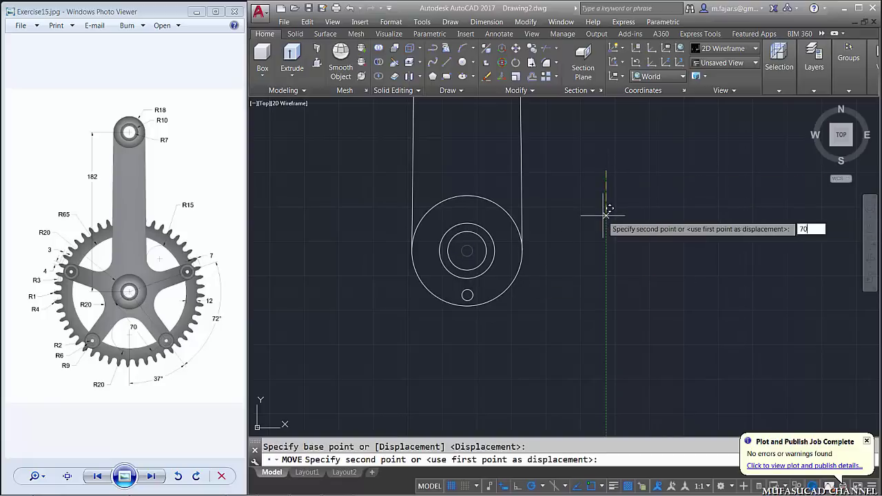
{"action": "key", "text": "Return"}
- Rotate the small circle below the hub by 37 degrees about the hub centre
{"action": "scroll", "coordinate": [590, 236], "scroll_direction": "down", "scroll_amount": 3}
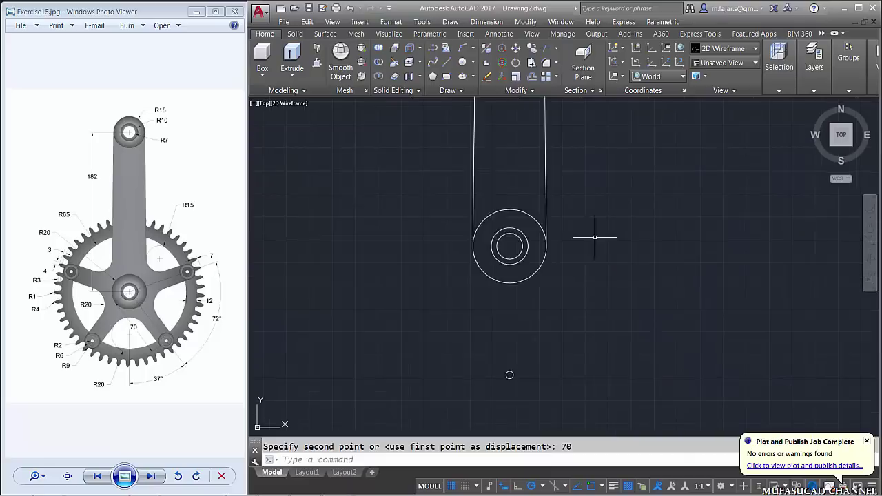
{"action": "middle_click_drag", "start_coordinate": [608, 250], "coordinate": [536, 257]}
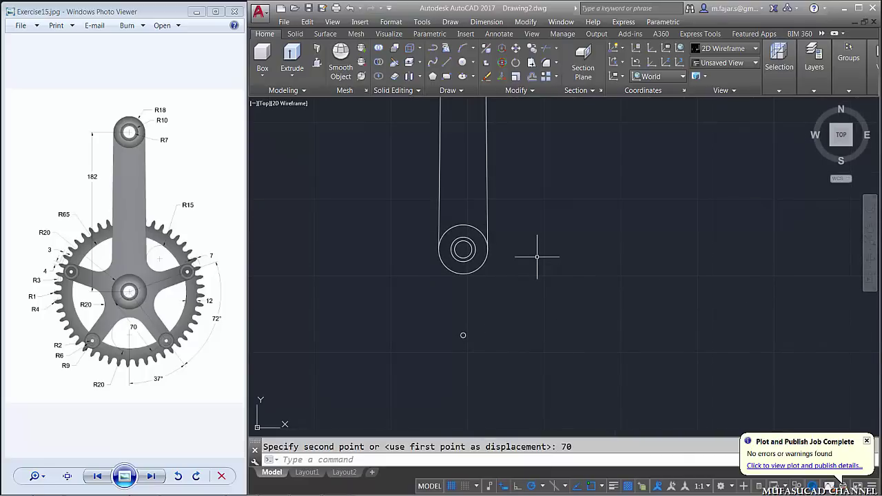
{"action": "type", "text": "RO"}
{"action": "key", "text": "Return"}
{"action": "left_click", "coordinate": [486, 322]}
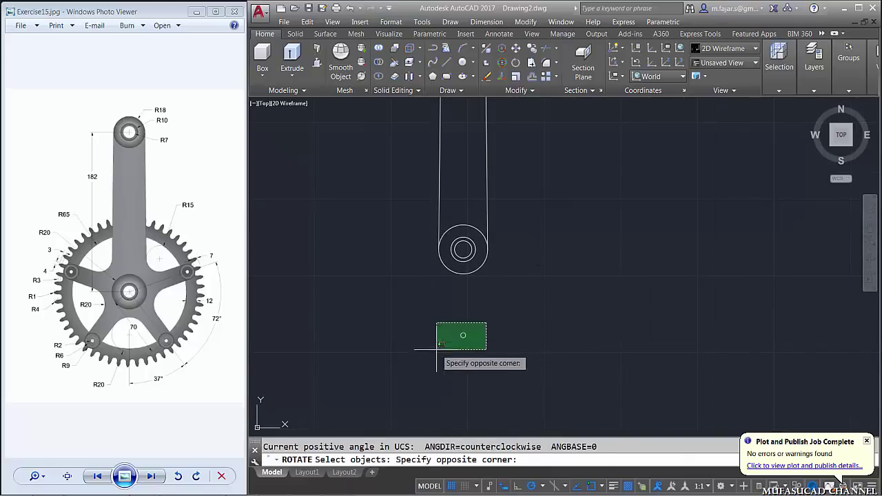
{"action": "left_click", "coordinate": [437, 349]}
{"action": "key", "text": "Return"}
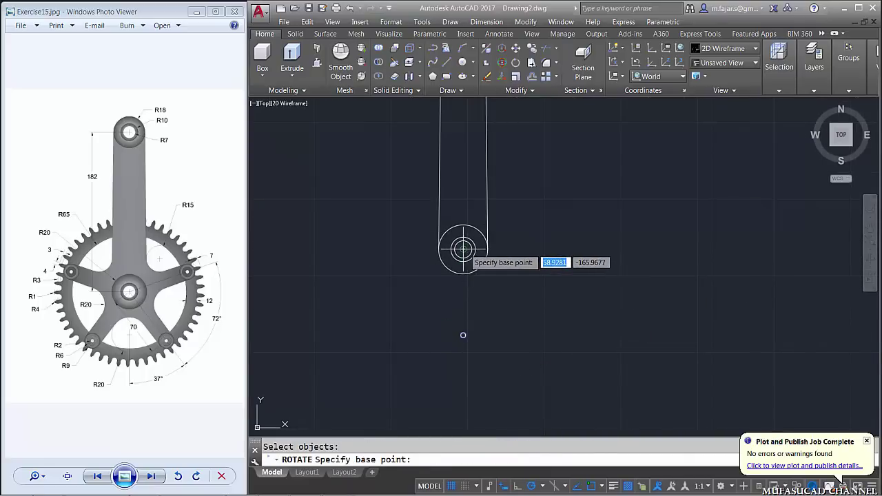
{"action": "left_click", "coordinate": [463, 249]}
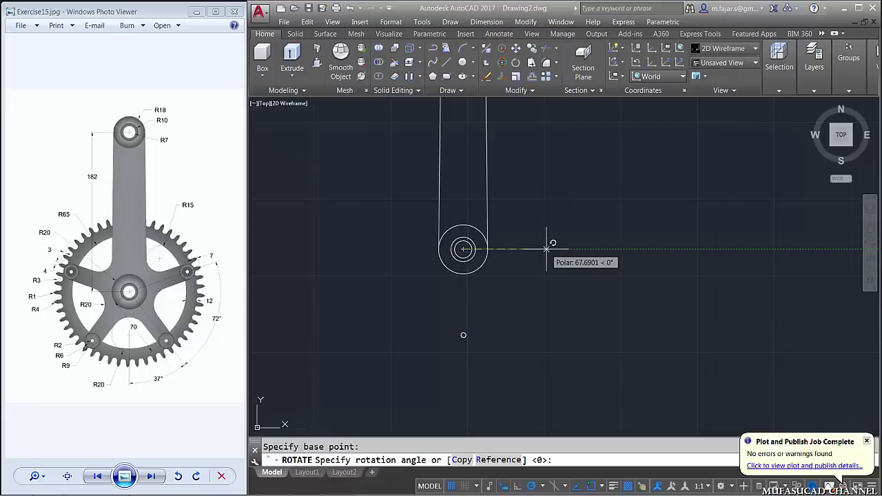
{"action": "type", "text": "37"}
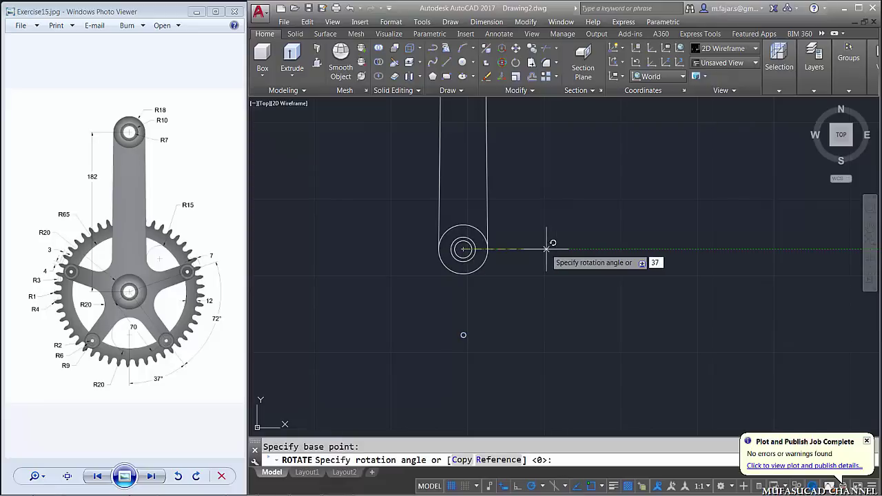
{"action": "key", "text": "Return"}
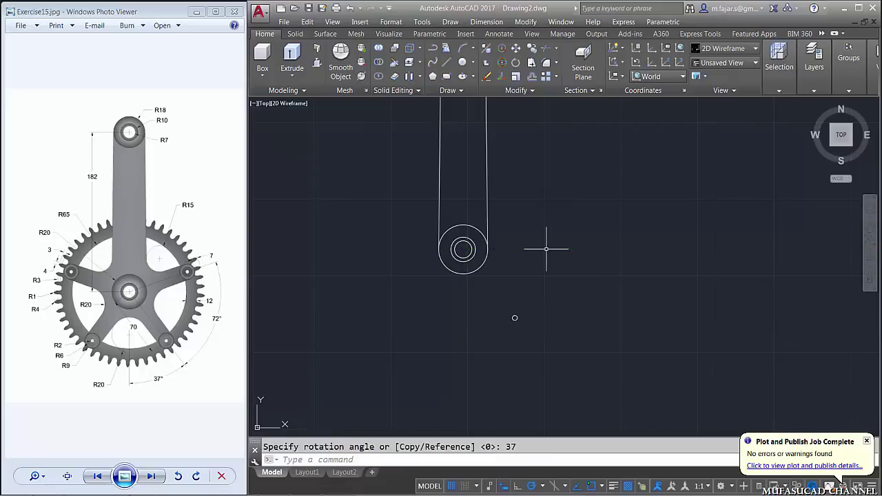
- Draw a circle of radius 6 concentric with the rotated small circle
{"action": "scroll", "coordinate": [518, 319], "scroll_direction": "up", "scroll_amount": 4}
{"action": "type", "text": "c"}
{"action": "key", "text": "Return"}
{"action": "scroll", "coordinate": [529, 311], "scroll_direction": "up", "scroll_amount": 2}
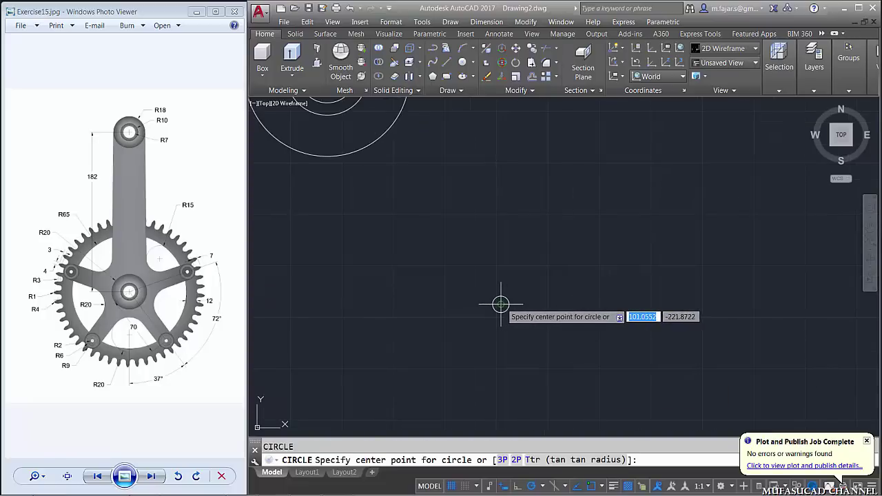
{"action": "left_click", "coordinate": [501, 303]}
{"action": "key", "text": "BackSpace"}
{"action": "type", "text": "6"}
{"action": "key", "text": "Return"}
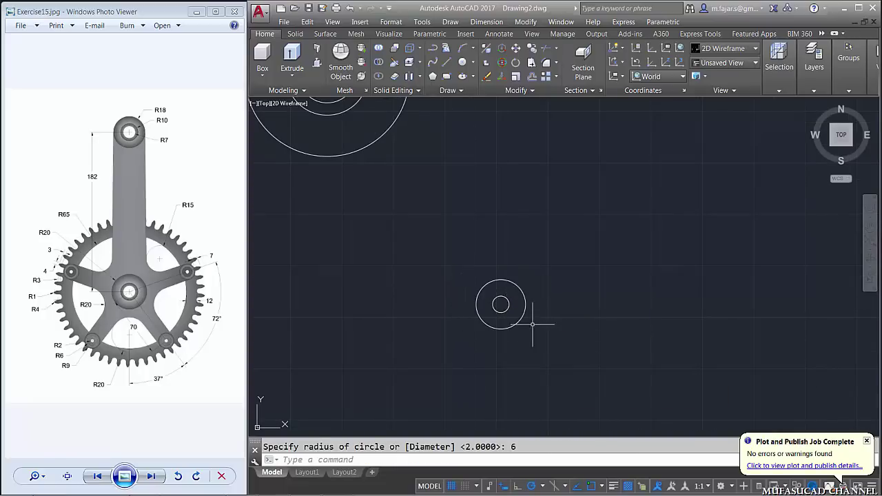
- Draw a circle of radius 9 around the same centre as the radius 6 circle
{"action": "key", "text": "Return"}
{"action": "left_click", "coordinate": [501, 303]}
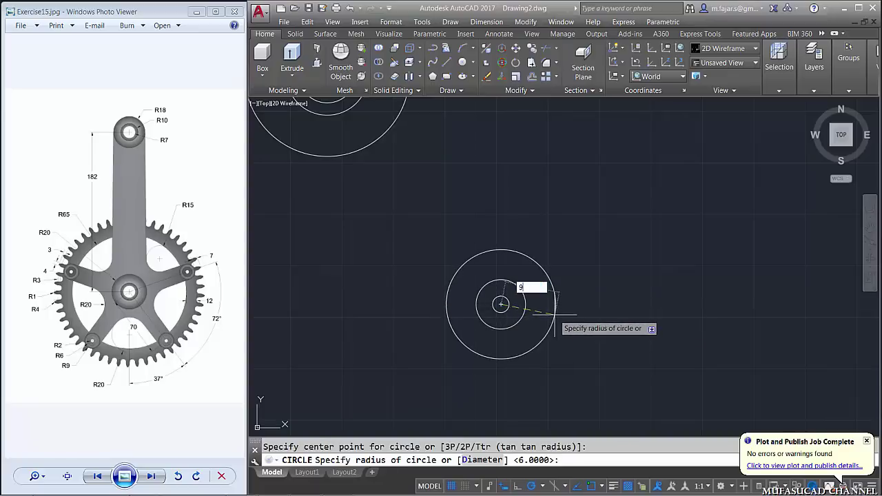
{"action": "type", "text": "9"}
{"action": "key", "text": "Return"}
{"action": "scroll", "coordinate": [557, 309], "scroll_direction": "down", "scroll_amount": 5}
{"action": "mouse_move", "coordinate": [569, 295]}
{"action": "middle_mouse_down"}
{"action": "mouse_move", "coordinate": [585, 291]}
{"action": "mouse_move", "coordinate": [539, 313]}
{"action": "middle_mouse_up"}
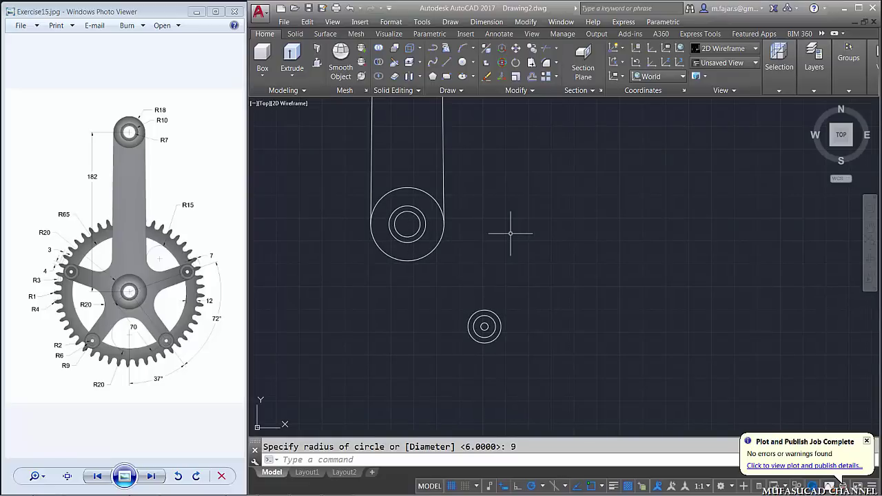
- Draw a line tangent to the upper-right sides of the middle hub circle and the radius 9 circle
{"action": "key", "text": "Escape"}
{"action": "type", "text": "l"}
{"action": "key", "text": "Return"}
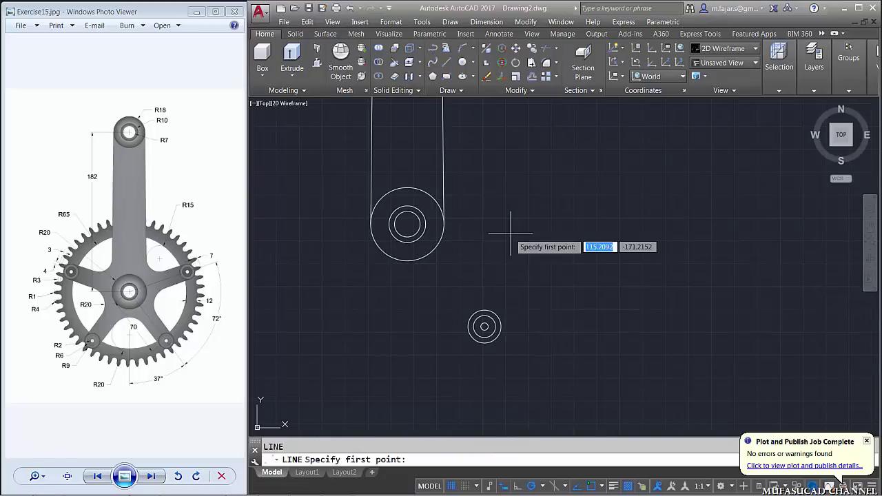
{"action": "right_click", "coordinate": [507, 233], "text": "shift"}
{"action": "left_click", "coordinate": [530, 385]}
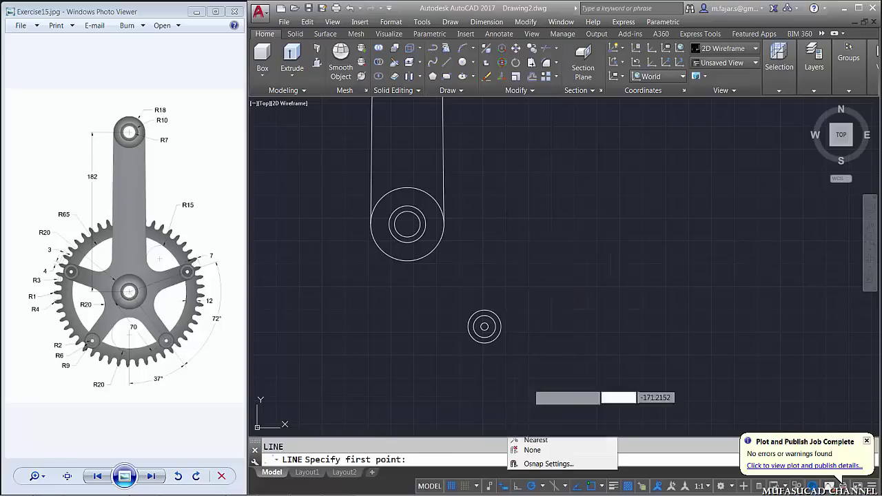
{"action": "left_click", "coordinate": [430, 226]}
{"action": "right_click", "coordinate": [517, 243], "text": "shift"}
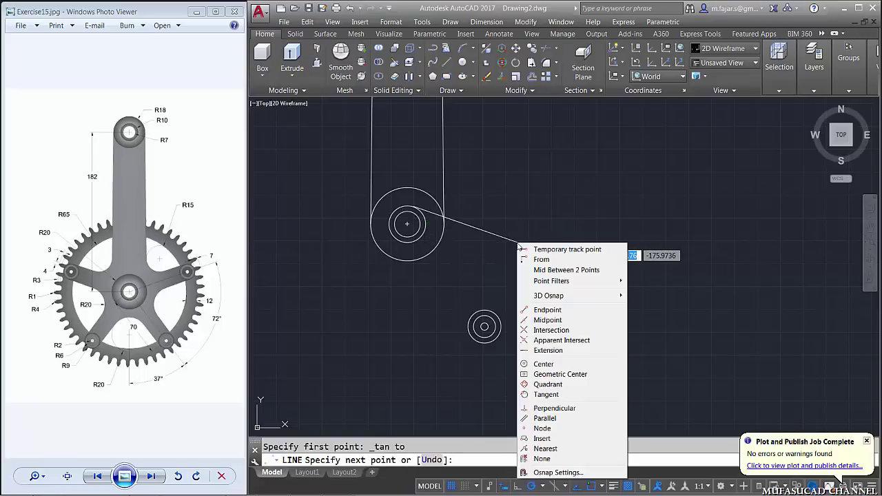
{"action": "left_click", "coordinate": [544, 394]}
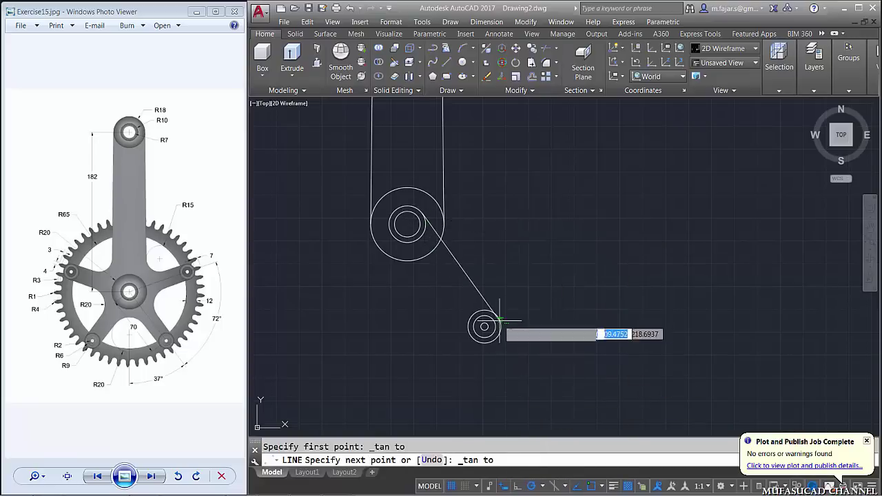
{"action": "left_click", "coordinate": [498, 315]}
{"action": "key", "text": "Return"}
- Draw a matching tangent line along the lower-left sides of the middle hub circle and the radius 9 circle
{"action": "key", "text": "Return"}
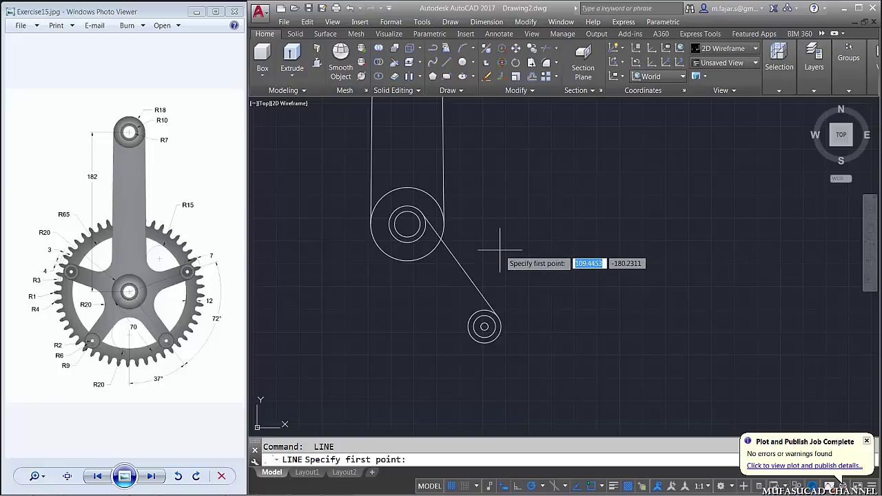
{"action": "right_click", "coordinate": [499, 250], "text": "shift"}
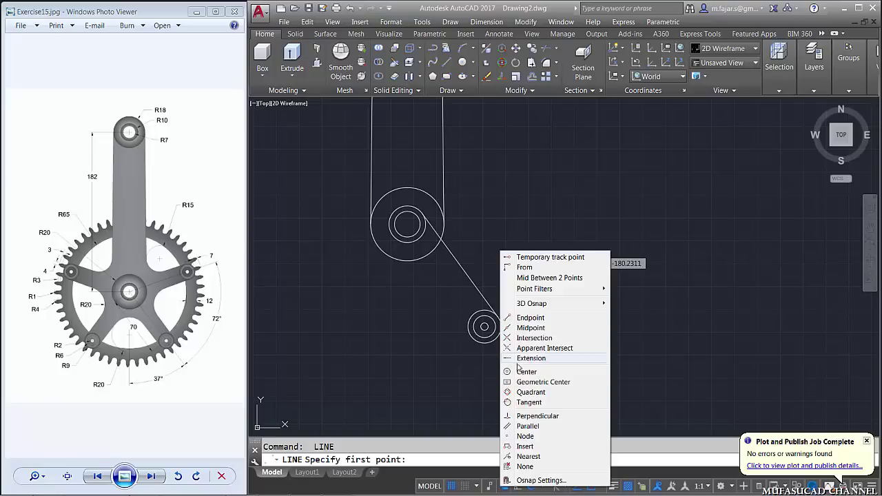
{"action": "left_click", "coordinate": [523, 403]}
{"action": "left_click", "coordinate": [395, 237]}
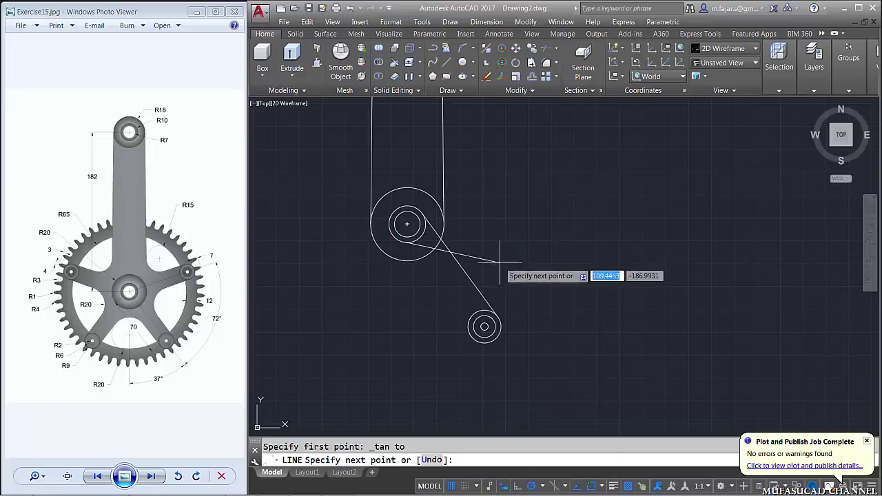
{"action": "right_click", "coordinate": [506, 261], "text": "shift"}
{"action": "left_click", "coordinate": [532, 410]}
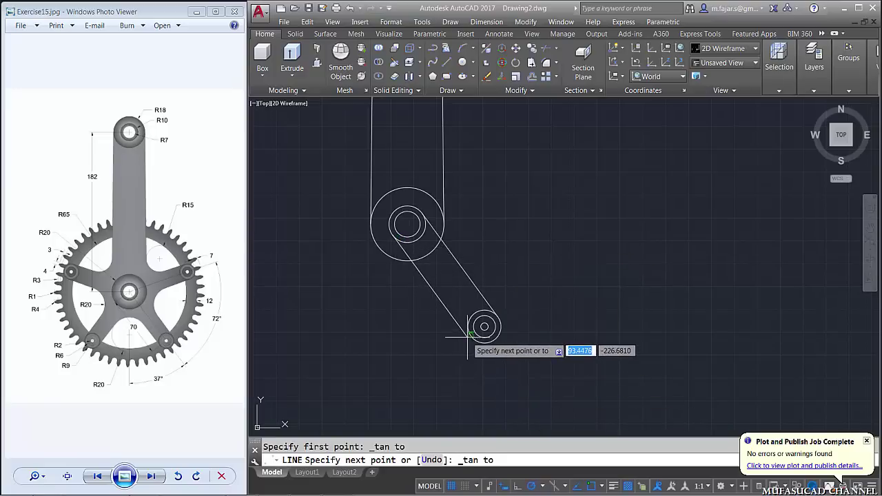
{"action": "left_click", "coordinate": [483, 322]}
{"action": "key", "text": "Return"}
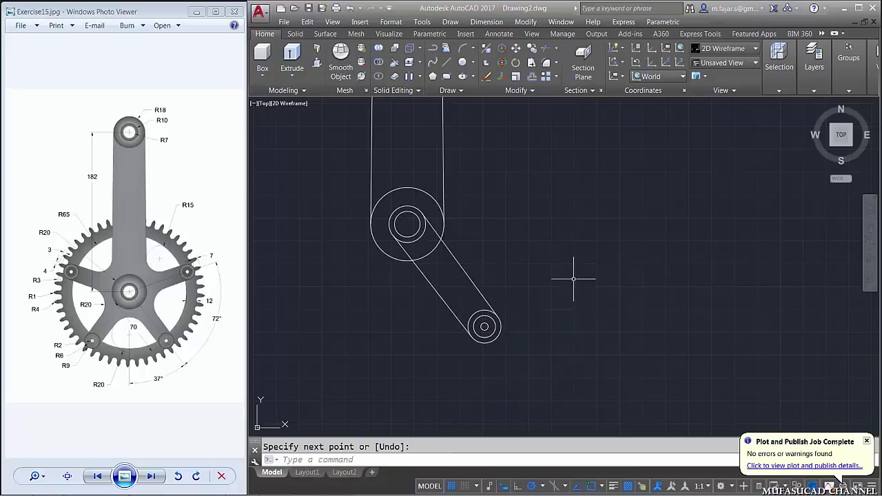
- Rotate a copy of the spoke lines and their end circles by 72 degrees about the hub centre
{"action": "middle_click_drag", "start_coordinate": [558, 281], "coordinate": [537, 285]}
{"action": "key", "text": "Escape"}
{"action": "type", "text": "RO"}
{"action": "key", "text": "Return"}
{"action": "left_click", "coordinate": [571, 253]}
{"action": "left_click", "coordinate": [413, 376]}
{"action": "key", "text": "Return"}
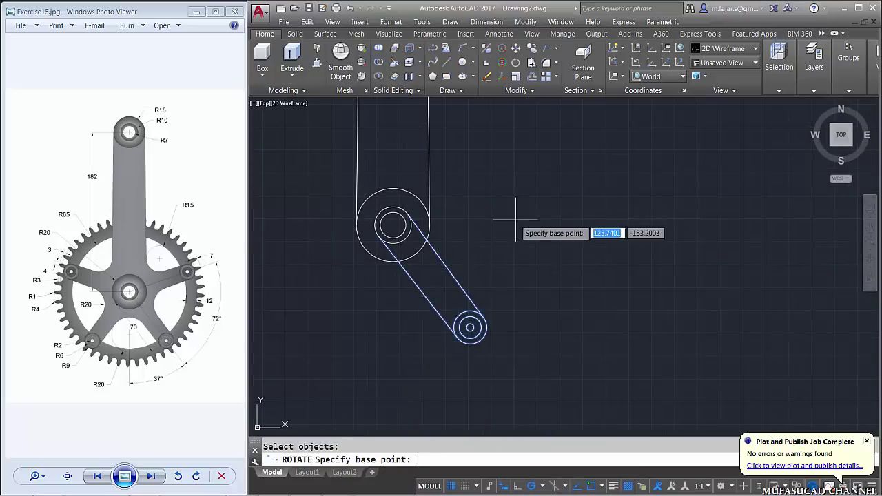
{"action": "left_click", "coordinate": [393, 225]}
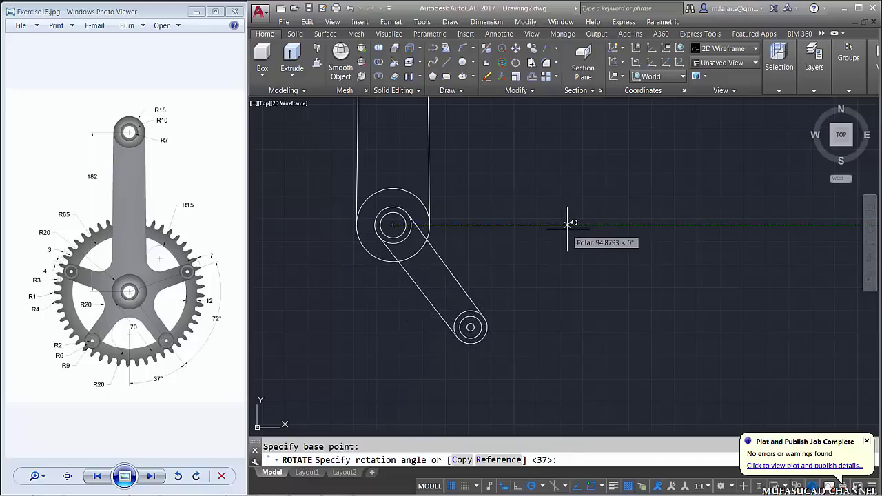
{"action": "type", "text": "c"}
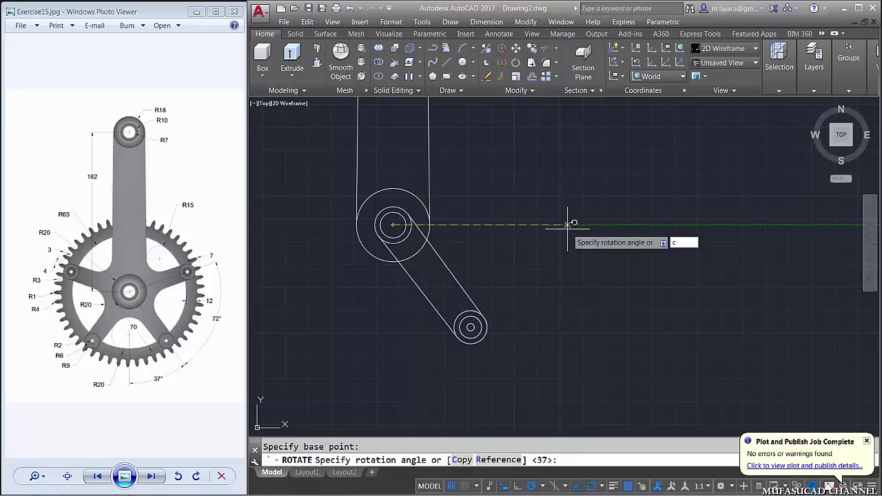
{"action": "key", "text": "Return"}
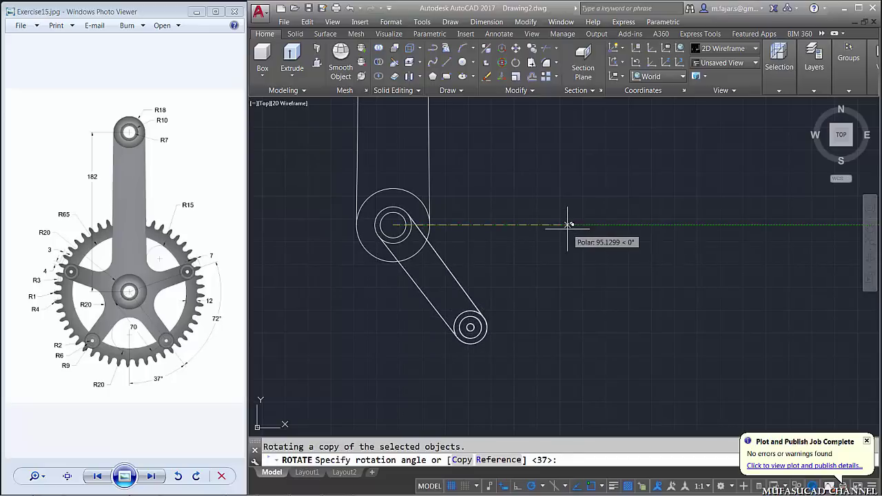
{"action": "type", "text": "72"}
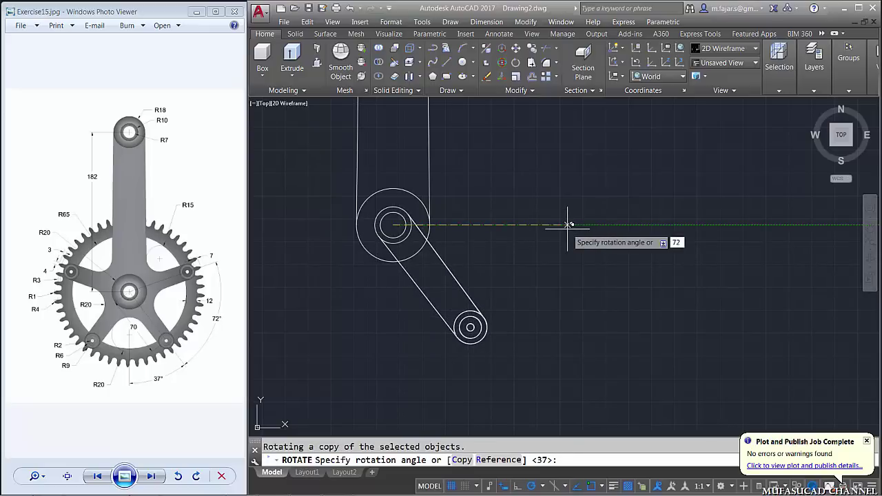
{"action": "key", "text": "Return"}
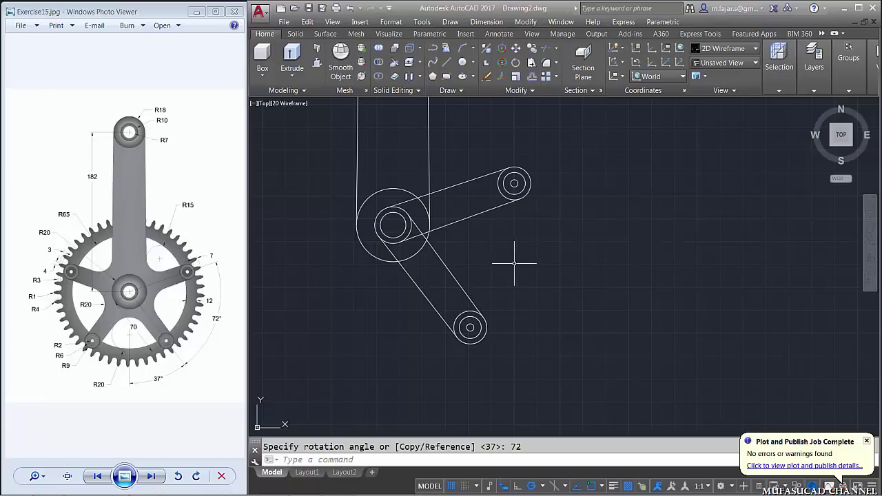
- Draw a circle of radius 20 tangent to the facing inner edges of the two spokes
{"action": "type", "text": "c"}
{"action": "key", "text": "Return"}
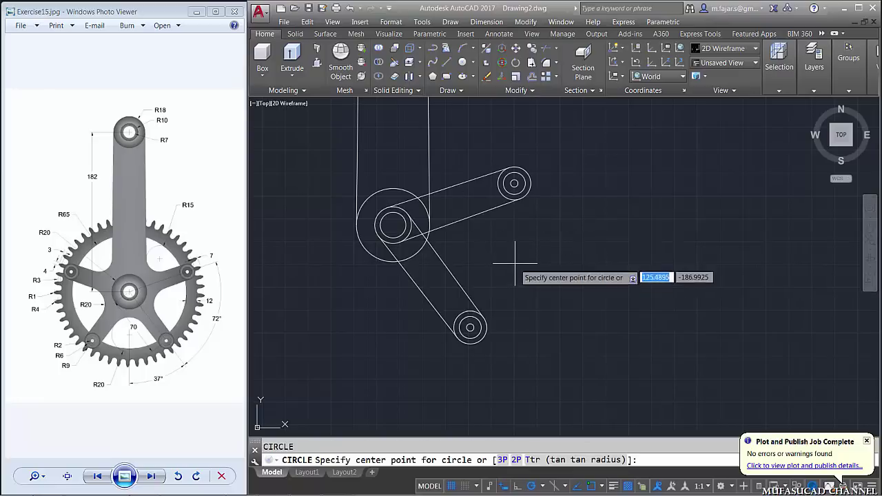
{"action": "type", "text": "ttr"}
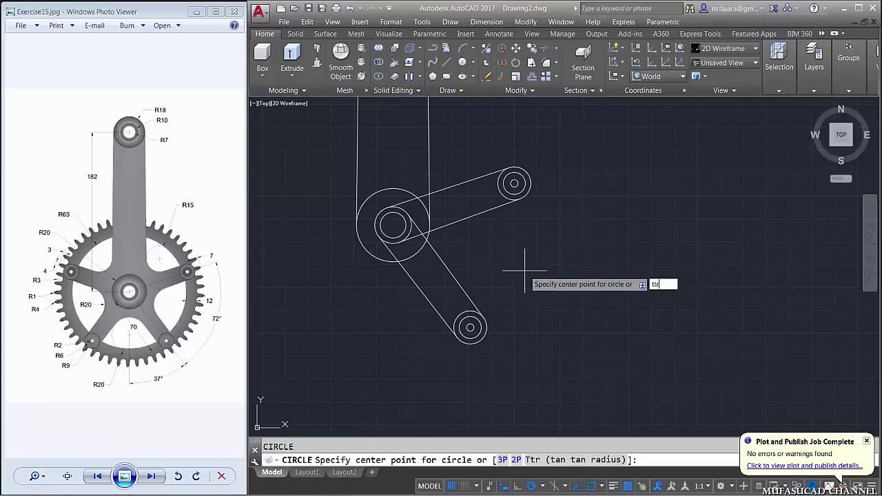
{"action": "key", "text": "Return"}
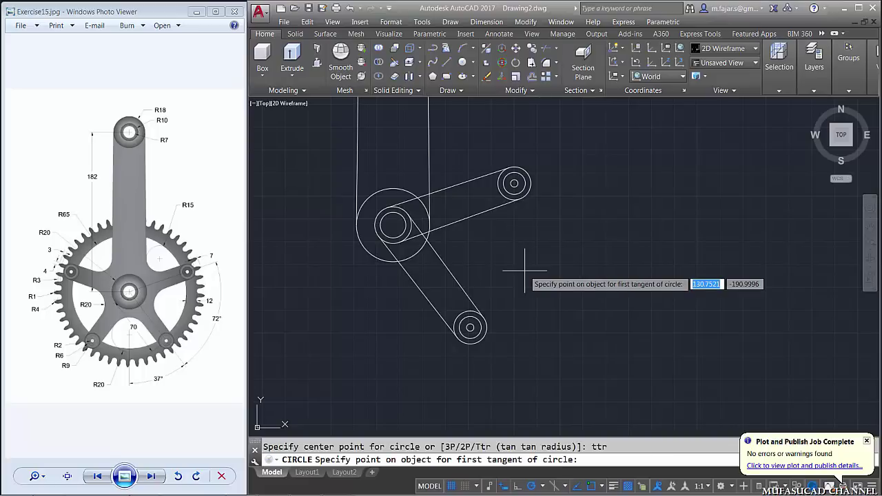
{"action": "left_click", "coordinate": [473, 218]}
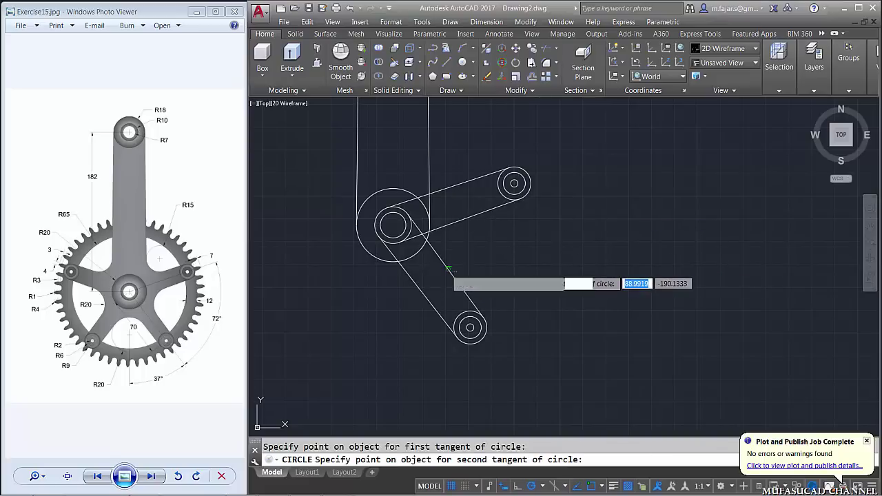
{"action": "left_click", "coordinate": [447, 269]}
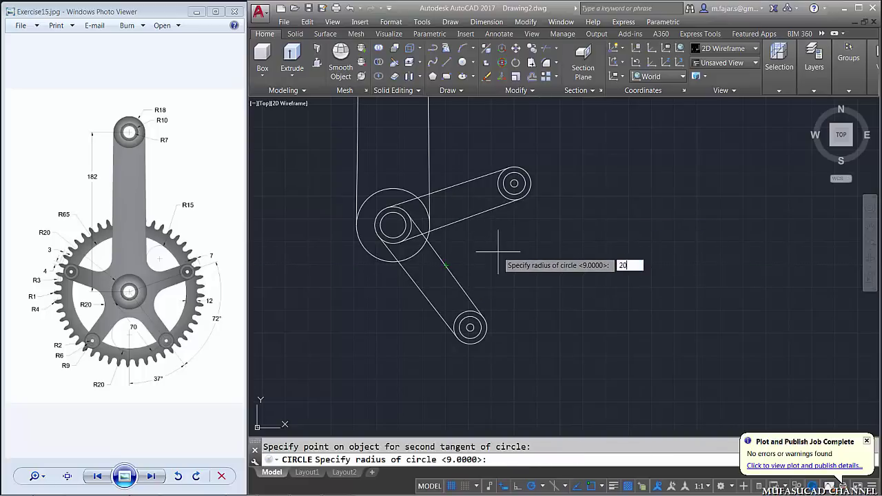
{"action": "key", "text": "Return"}
- Trim the spoke lines inside the hub and arm, and cut the facing inner edges back to the radius 20 circle
{"action": "type", "text": "tr"}
{"action": "key", "text": "Return"}
{"action": "key", "text": "Return"}
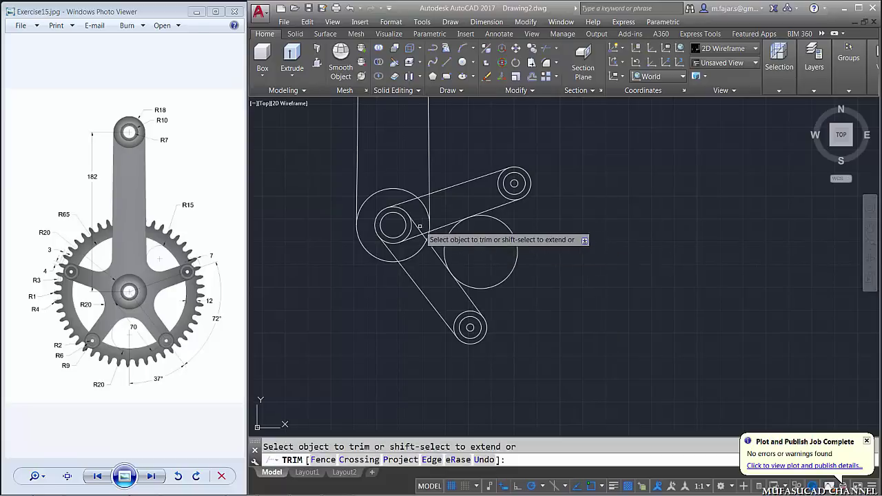
{"action": "left_click", "coordinate": [406, 201]}
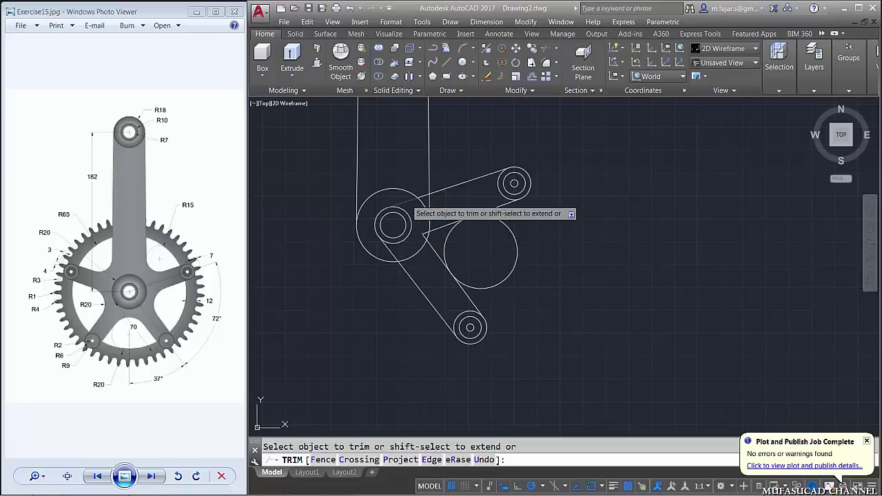
{"action": "left_click", "coordinate": [390, 250]}
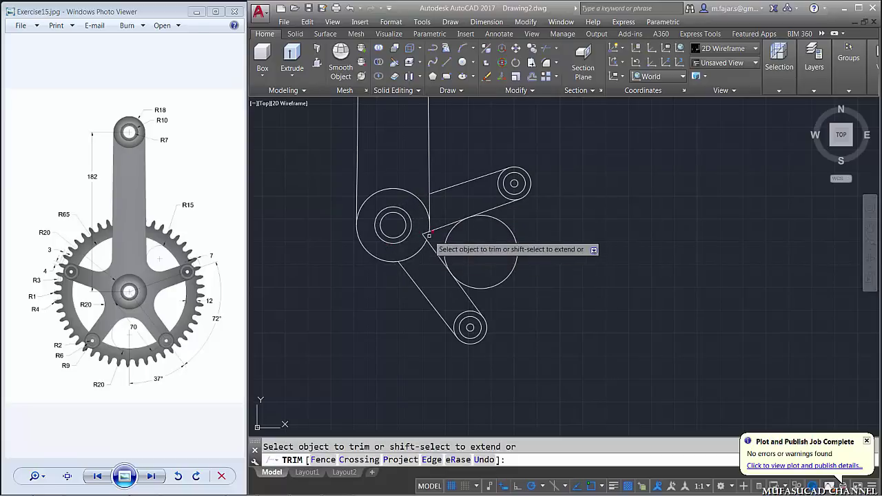
{"action": "left_click", "coordinate": [441, 231]}
{"action": "left_click", "coordinate": [436, 244]}
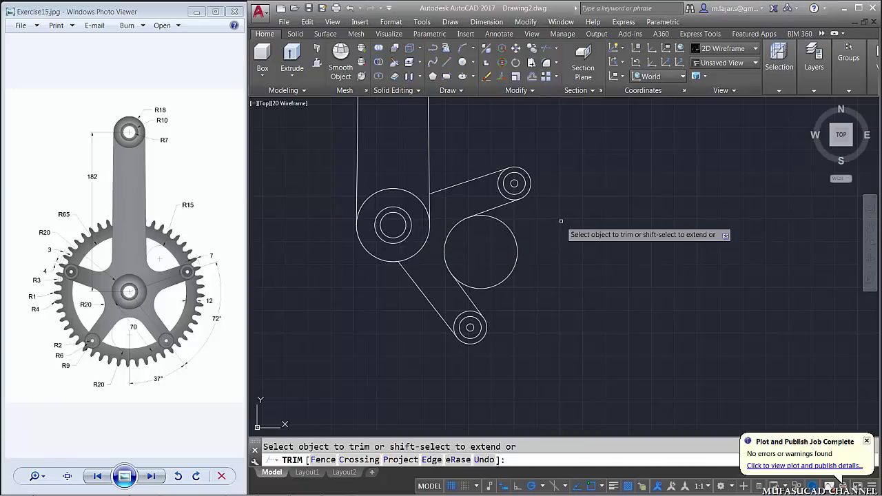
{"action": "key", "text": "Return"}
- Draw a circle of radius 15 tangent to the upper spoke's top edge and the arm's right edge
{"action": "scroll", "coordinate": [544, 215], "scroll_direction": "down", "scroll_amount": 3}
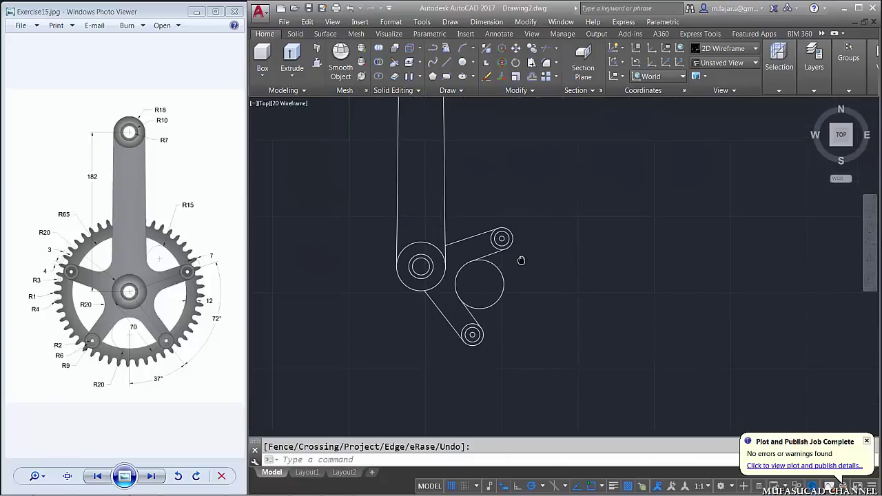
{"action": "type", "text": "c"}
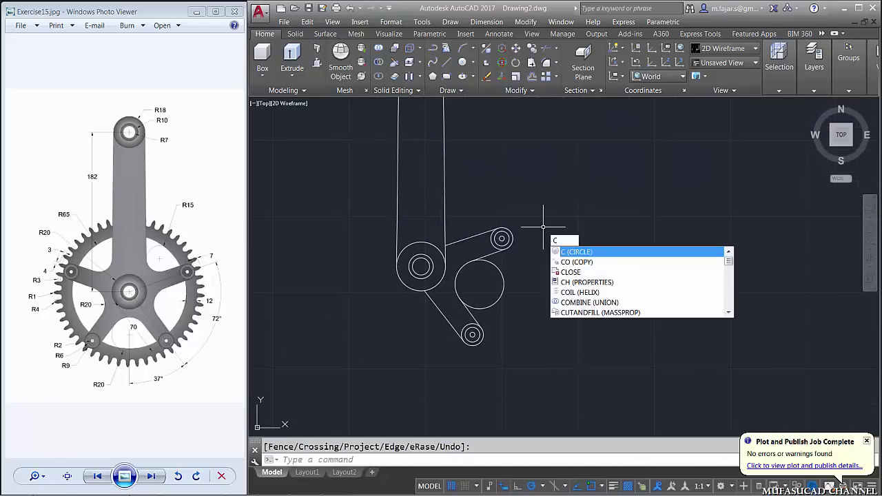
{"action": "key", "text": "Return"}
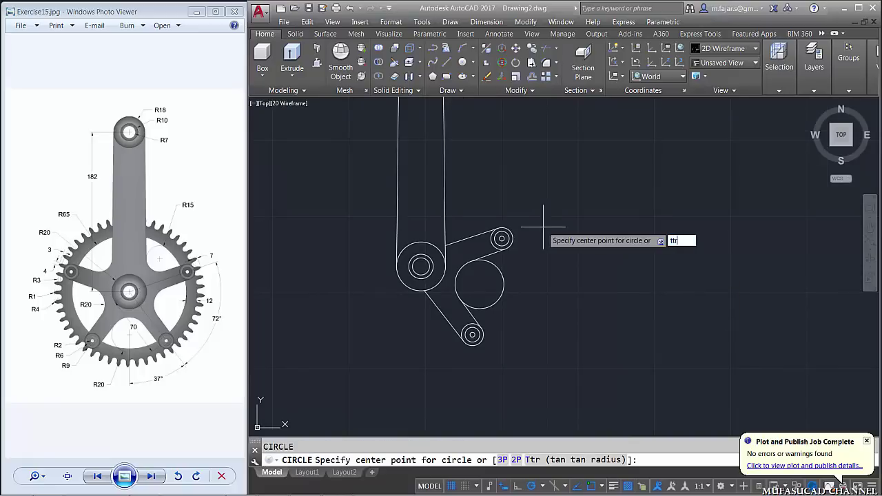
{"action": "key", "text": "Return"}
{"action": "left_click", "coordinate": [459, 240]}
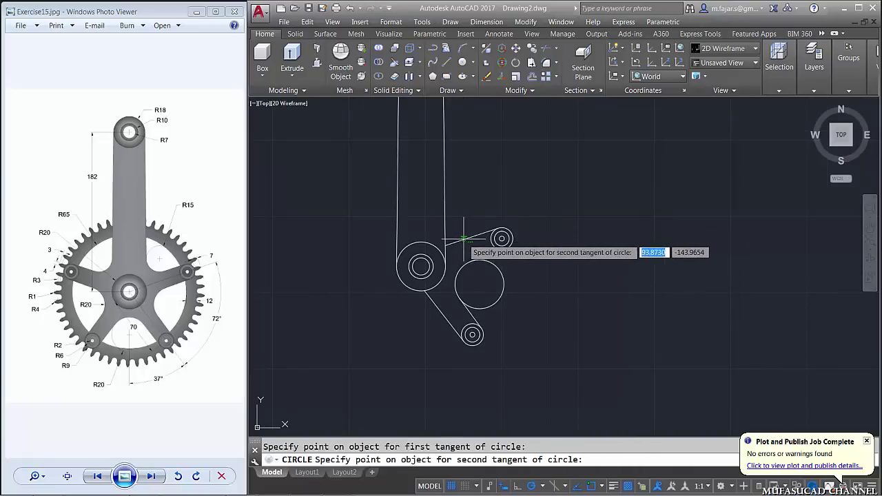
{"action": "left_click", "coordinate": [446, 222]}
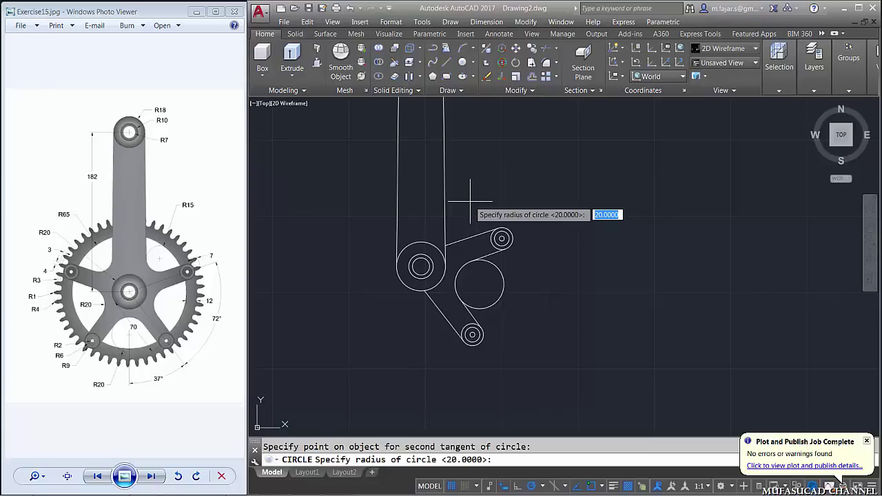
{"action": "key", "text": "Return"}
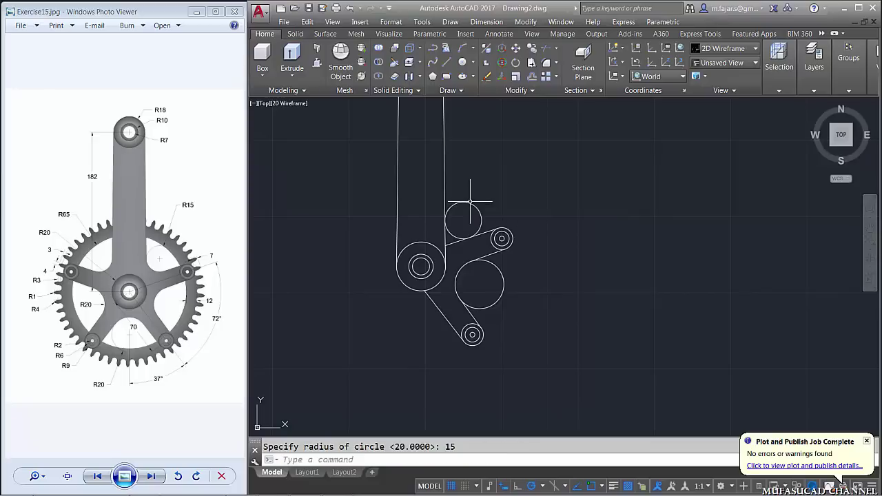
- Trim the radius 15 and radius 20 circles to fillet arcs and remove the leftover upper spoke edge beside the arm
{"action": "type", "text": "tr"}
{"action": "key", "text": "Return"}
{"action": "key", "text": "Return"}
{"action": "left_click", "coordinate": [486, 195]}
{"action": "left_click", "coordinate": [511, 291]}
{"action": "left_click", "coordinate": [510, 291]}
{"action": "left_click", "coordinate": [455, 249]}
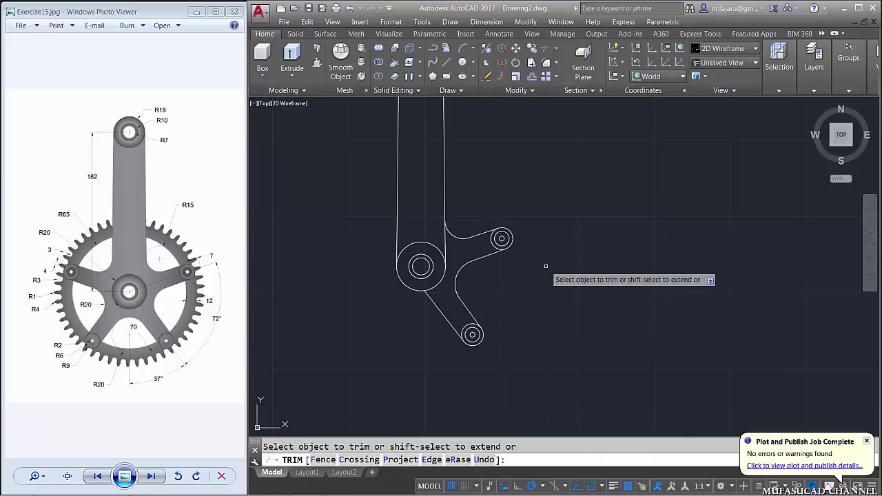
{"action": "key", "text": "Return"}
- Draw a centre line from the hub centre to the centre of the upper spoke's end circles
{"action": "mouse_move", "coordinate": [552, 295]}
{"action": "middle_mouse_down"}
{"action": "mouse_move", "coordinate": [547, 281]}
{"action": "mouse_move", "coordinate": [554, 289]}
{"action": "mouse_move", "coordinate": [524, 300]}
{"action": "middle_mouse_up"}
{"action": "scroll", "coordinate": [514, 260], "scroll_direction": "up", "scroll_amount": 2}
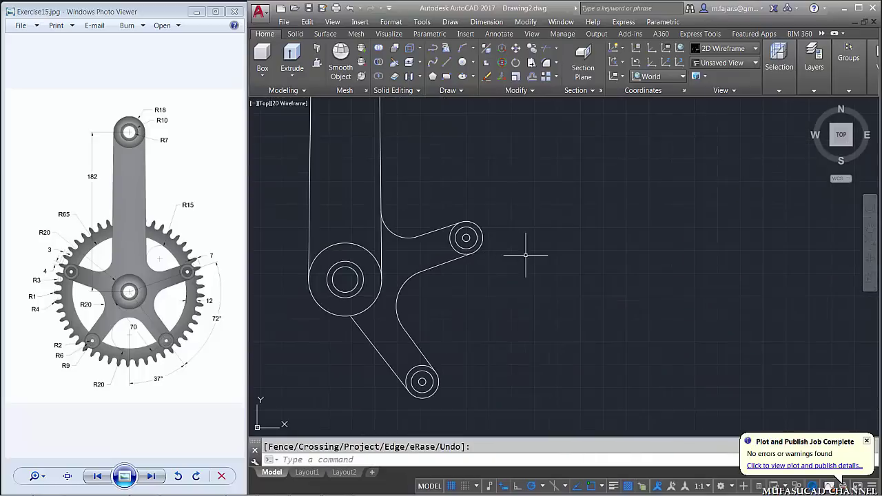
{"action": "type", "text": "l"}
{"action": "key", "text": "Return"}
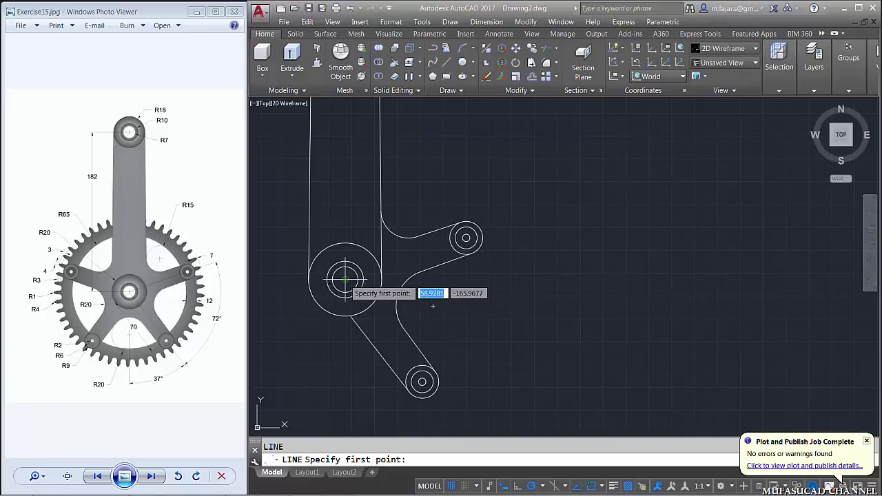
{"action": "left_click", "coordinate": [345, 279]}
{"action": "left_click", "coordinate": [465, 238]}
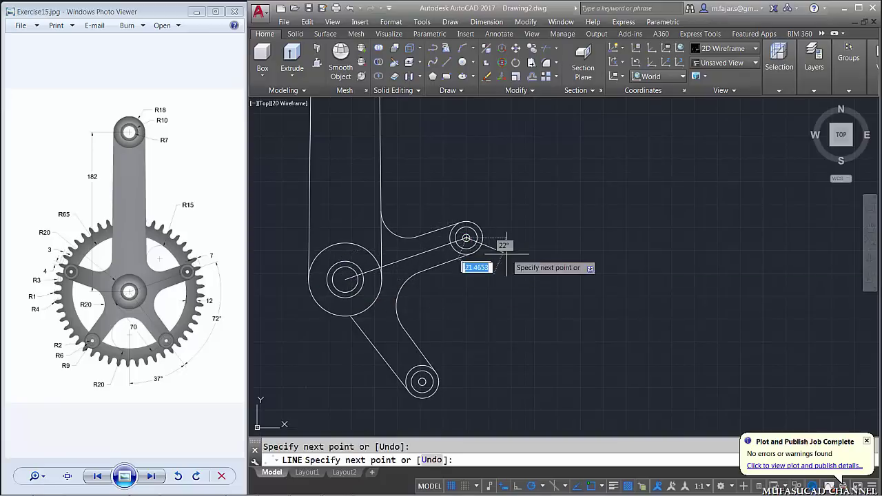
{"action": "key", "text": "Return"}
- Align the UCS with the upper spoke's centre line, placing its origin on the line and the X axis along it
{"action": "type", "text": "UCS"}
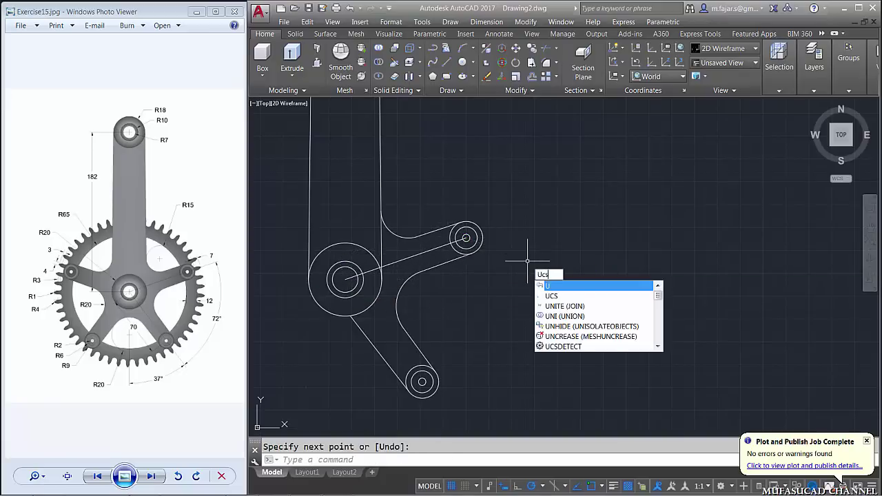
{"action": "key", "text": "Return"}
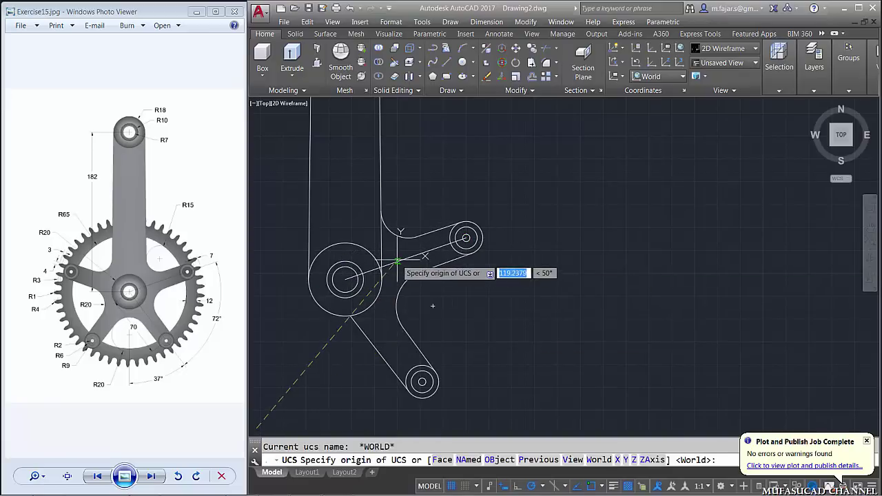
{"action": "left_click", "coordinate": [392, 262]}
{"action": "left_click", "coordinate": [424, 249]}
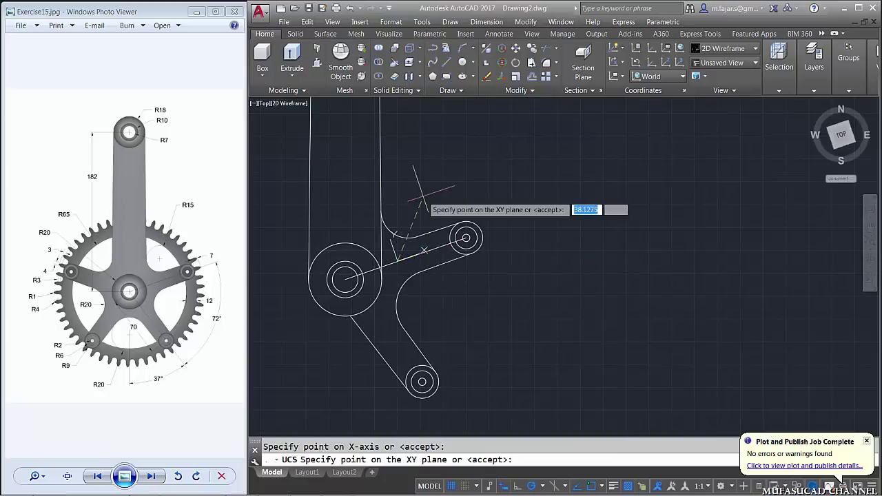
{"action": "left_click", "coordinate": [365, 170]}
- Draw a circle of radius 1 just outside the upper spoke's end circles
{"action": "scroll", "coordinate": [450, 252], "scroll_direction": "up", "scroll_amount": 4}
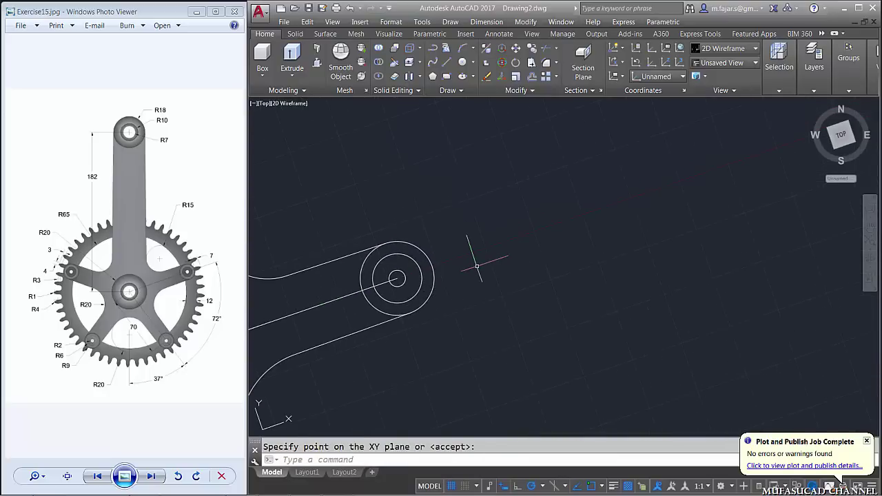
{"action": "type", "text": "c"}
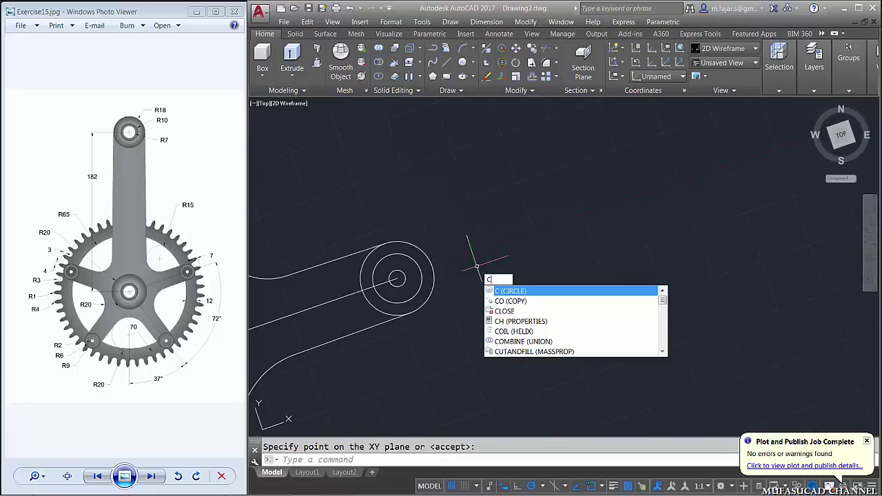
{"action": "key", "text": "Return"}
{"action": "scroll", "coordinate": [476, 265], "scroll_direction": "up", "scroll_amount": 2}
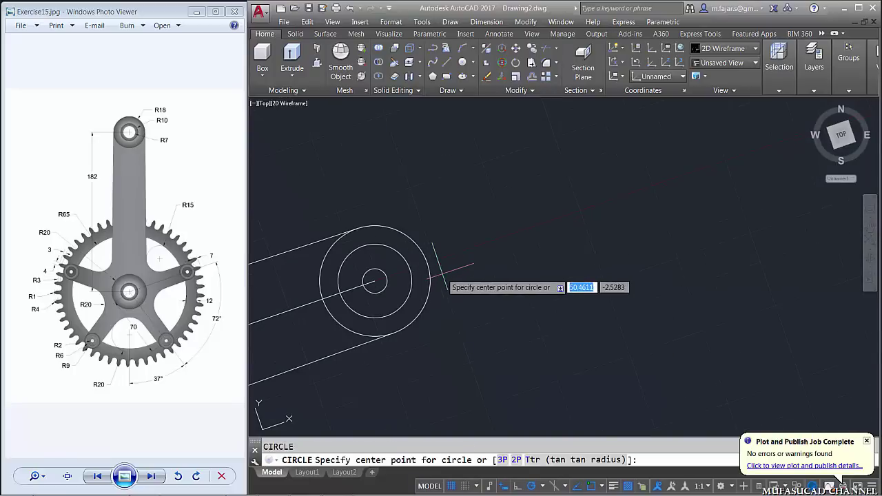
{"action": "left_click", "coordinate": [470, 278]}
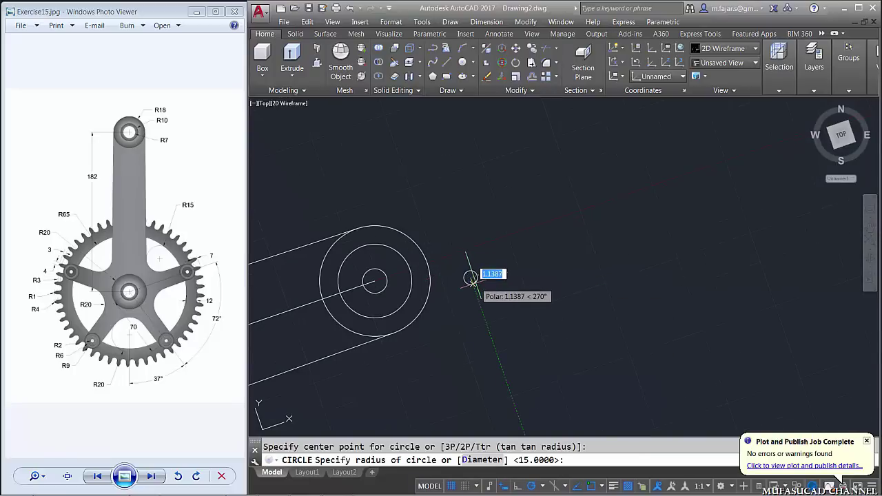
{"action": "type", "text": "1"}
{"action": "key", "text": "Return"}
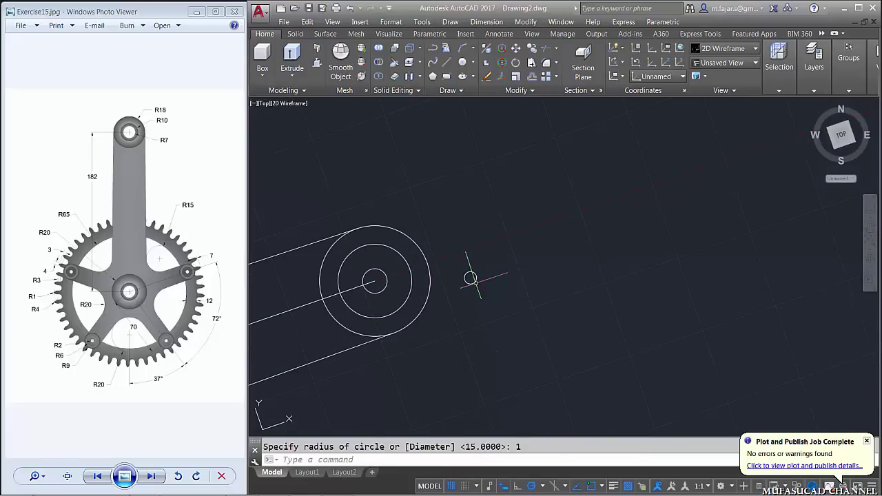
- Move the radius 1 circle so its outer quadrant meets the outer quadrant of the radius 9 circle on the spoke axis
{"action": "type", "text": "M"}
{"action": "key", "text": "Return"}
{"action": "left_click", "coordinate": [496, 259]}
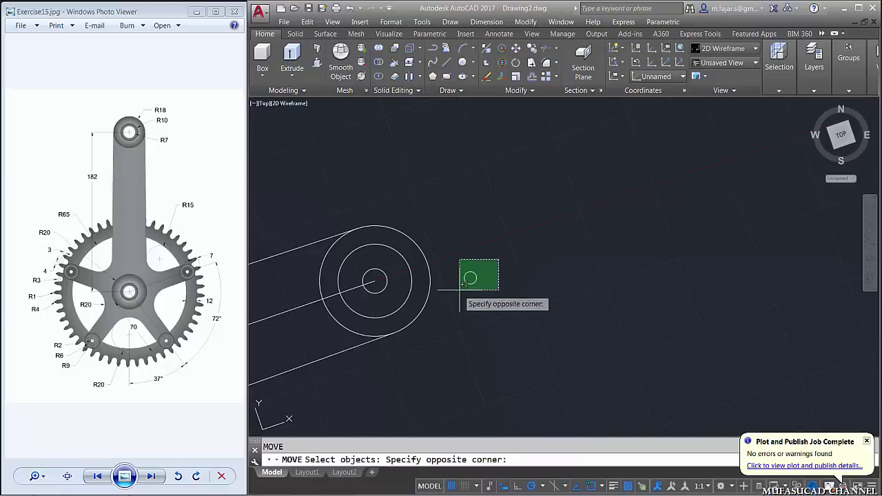
{"action": "left_click", "coordinate": [461, 293]}
{"action": "key", "text": "Return"}
{"action": "left_click", "coordinate": [469, 277]}
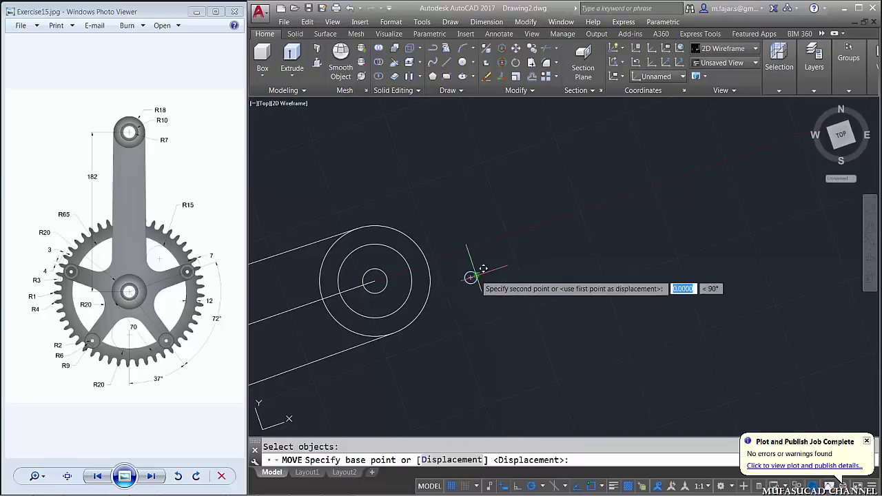
{"action": "left_click", "coordinate": [421, 265]}
- Move the radius 1 circle 7 units outward along the spoke axis
{"action": "key", "text": "Return"}
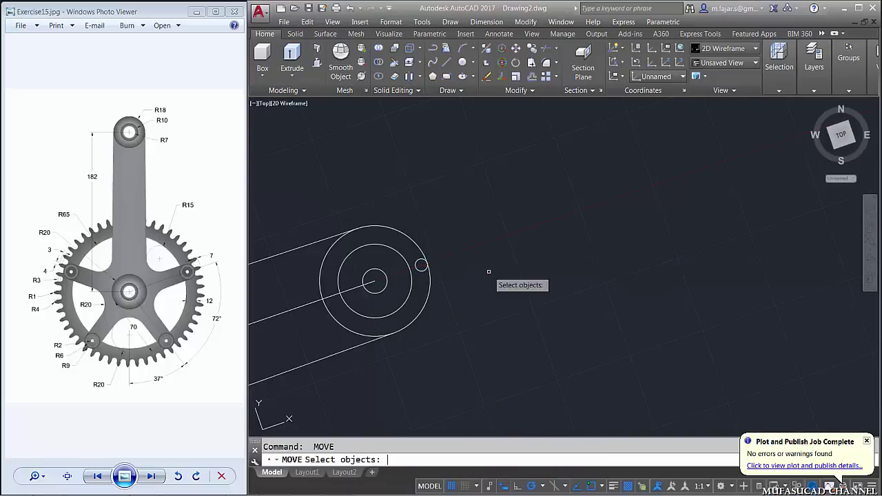
{"action": "left_click", "coordinate": [425, 268]}
{"action": "key", "text": "Return"}
{"action": "left_click", "coordinate": [475, 305]}
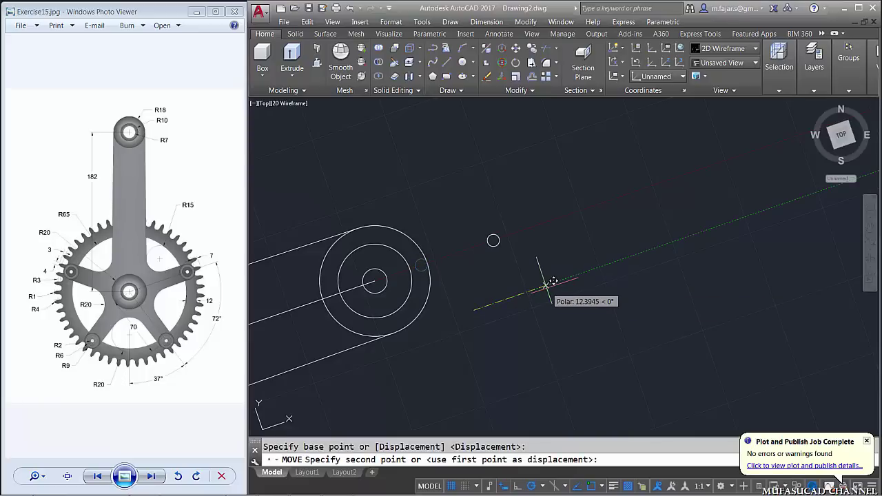
{"action": "type", "text": "7"}
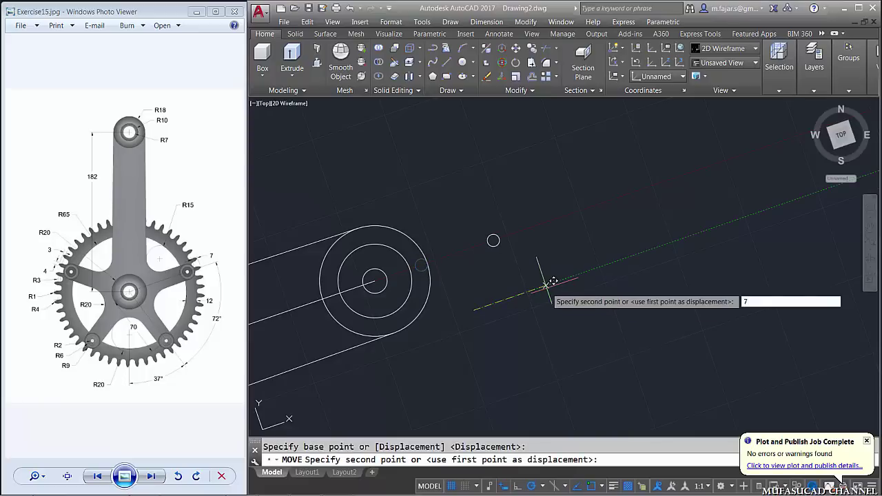
{"action": "key", "text": "Return"}
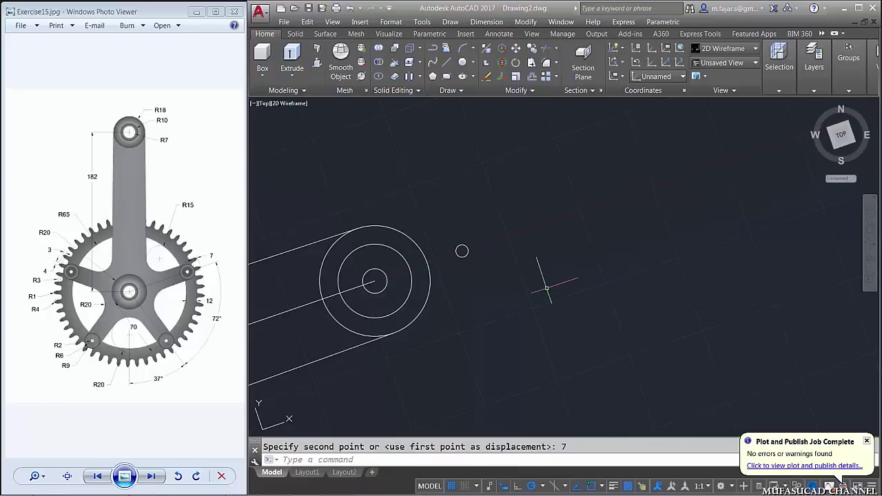
- Draw a line from the centre of the spoke's end circles to the centre of the radius 1 circle
{"action": "type", "text": "l"}
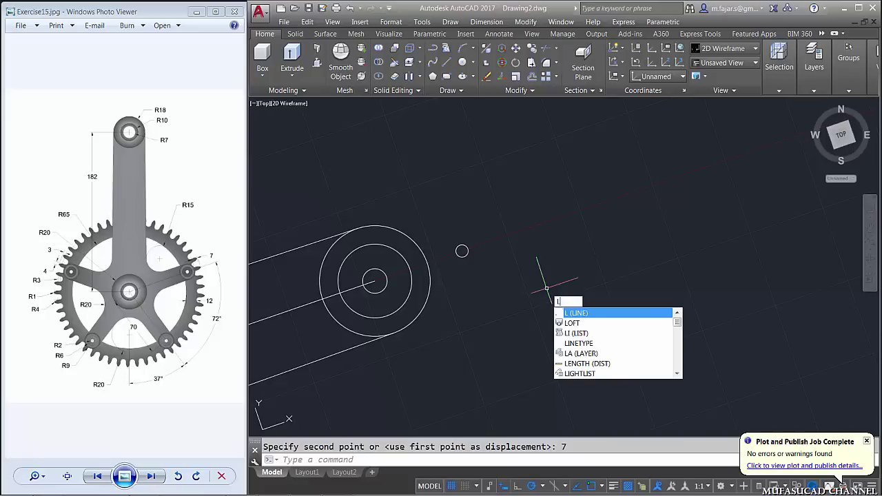
{"action": "key", "text": "Return"}
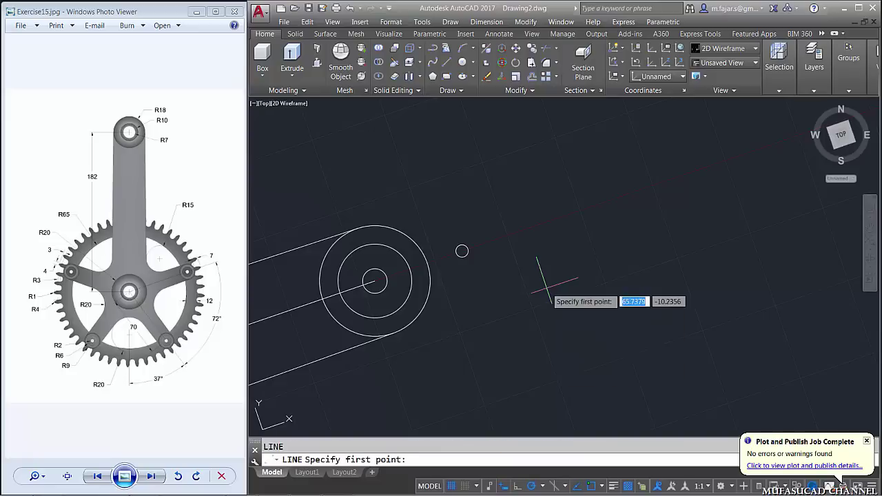
{"action": "left_click", "coordinate": [374, 281]}
{"action": "left_click", "coordinate": [462, 251]}
{"action": "key", "text": "Return"}
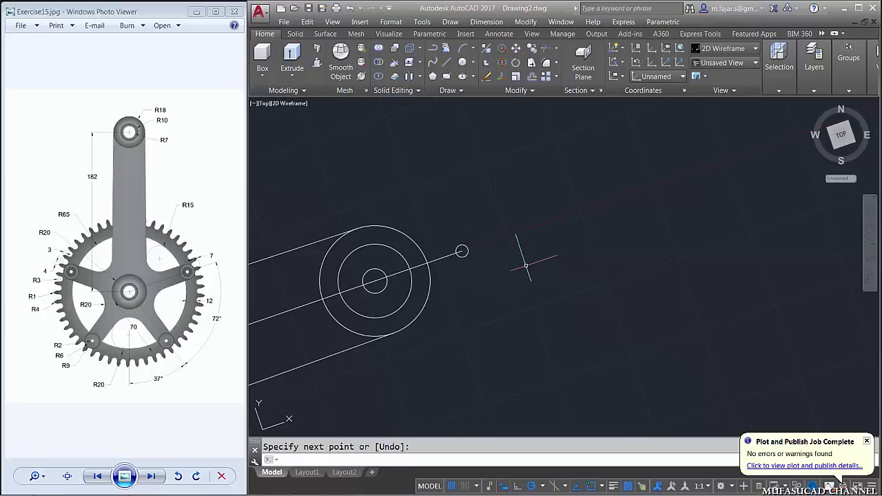
- Copy the short axis line 2 units perpendicular to each side of itself
{"action": "type", "text": "co"}
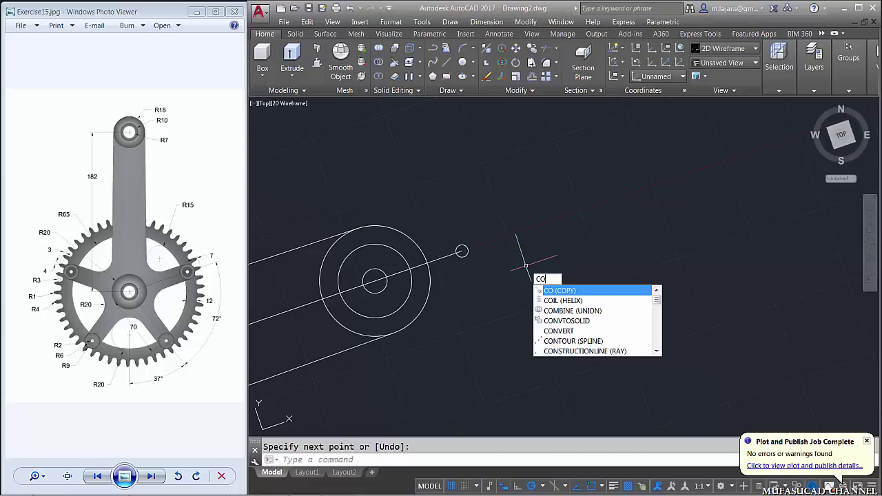
{"action": "key", "text": "Return"}
{"action": "left_click", "coordinate": [433, 261]}
{"action": "key", "text": "Return"}
{"action": "left_click", "coordinate": [525, 229]}
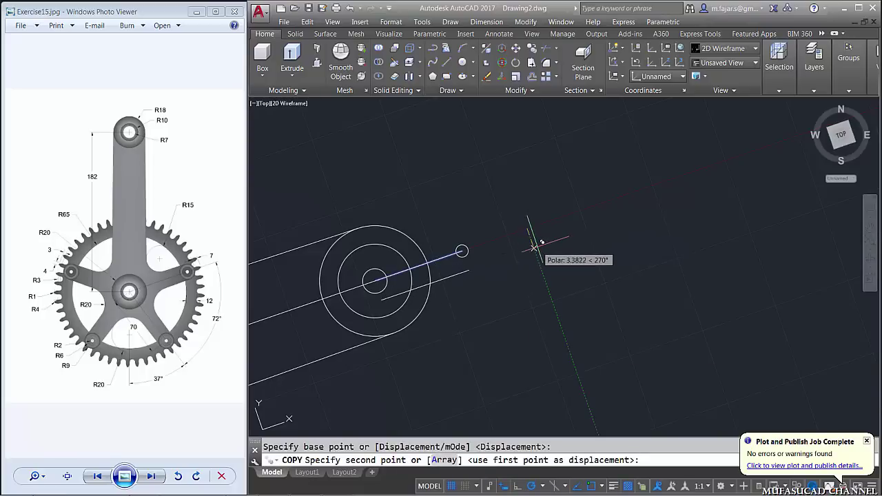
{"action": "type", "text": "2"}
{"action": "key", "text": "Return"}
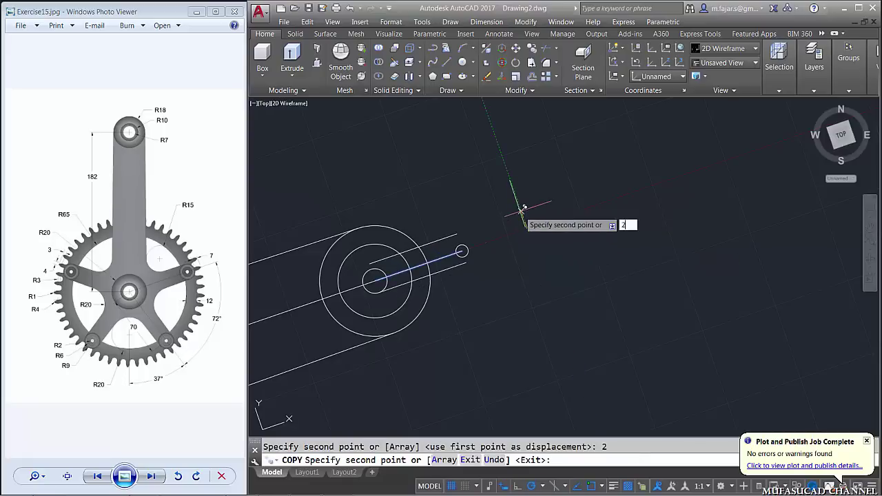
{"action": "type", "text": "2"}
{"action": "key", "text": "Return"}
{"action": "key", "text": "Return"}
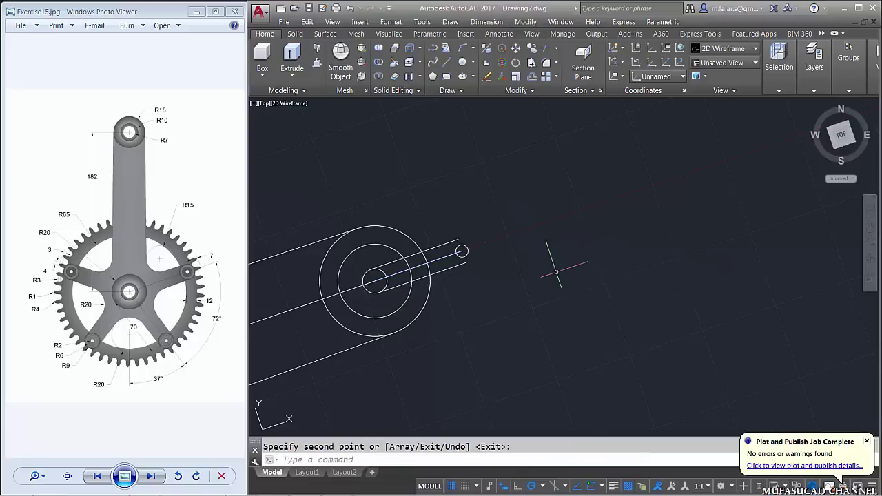
- Draw a line joining the outer ends of the two parallel tooth side lines near the radius 1 circle
{"action": "type", "text": "l"}
{"action": "key", "text": "Return"}
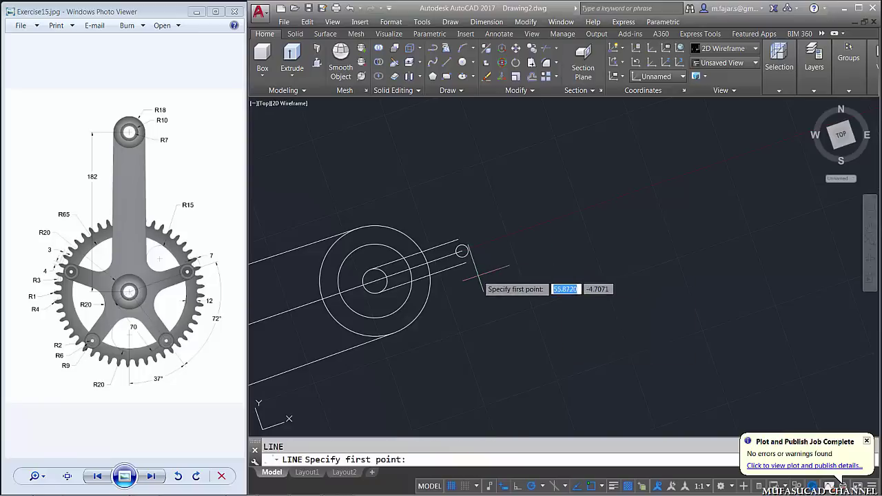
{"action": "left_click", "coordinate": [465, 261]}
{"action": "left_click", "coordinate": [458, 240]}
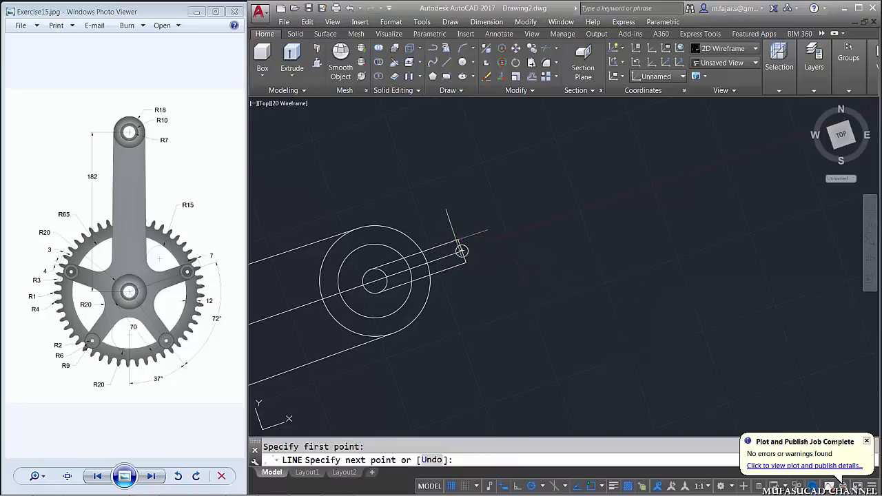
{"action": "key", "text": "Return"}
- Move the short cross line 3 units inward along the spoke axis, toward the spoke's end circles
{"action": "type", "text": "m"}
{"action": "key", "text": "Return"}
{"action": "type", "text": "l"}
{"action": "key", "text": "Return"}
{"action": "key", "text": "Return"}
{"action": "left_click", "coordinate": [465, 261]}
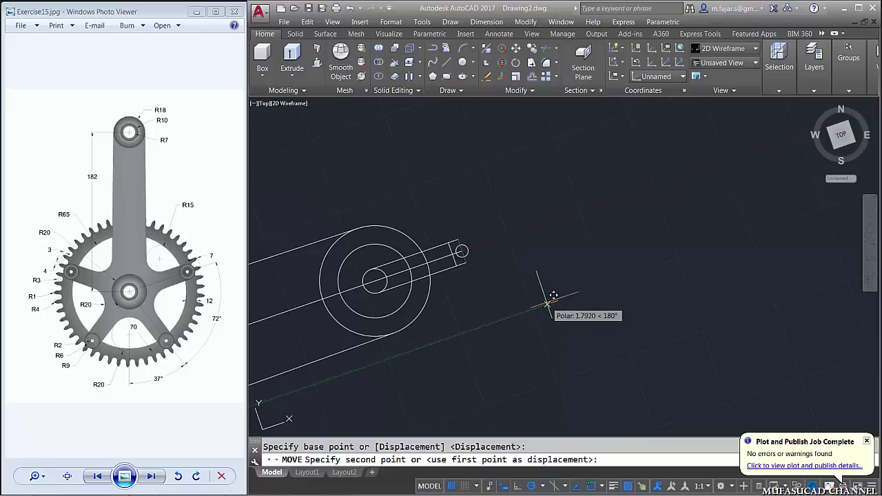
{"action": "type", "text": "3"}
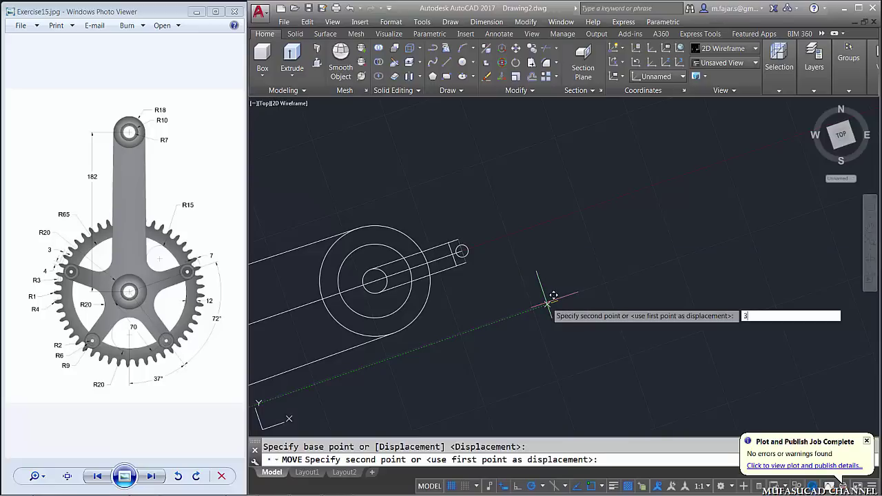
{"action": "key", "text": "Return"}
{"action": "key", "text": "ctrl+z"}
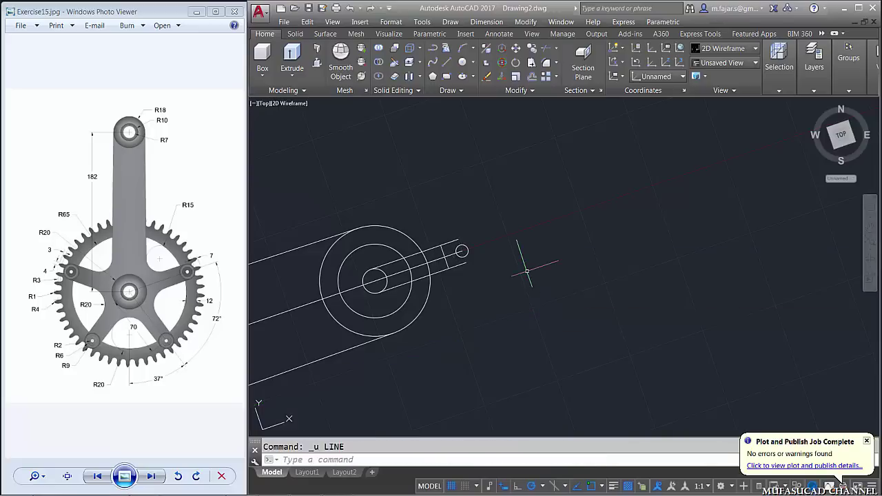
- Draw a line tangent to the lower side of the radius 1 circle, ending at the lower end of the cross line
{"action": "type", "text": "l"}
{"action": "key", "text": "Return"}
{"action": "scroll", "coordinate": [464, 252], "scroll_direction": "up", "scroll_amount": 2}
{"action": "scroll", "coordinate": [461, 256], "scroll_direction": "up", "scroll_amount": 2}
{"action": "right_click", "coordinate": [497, 261], "text": "shift"}
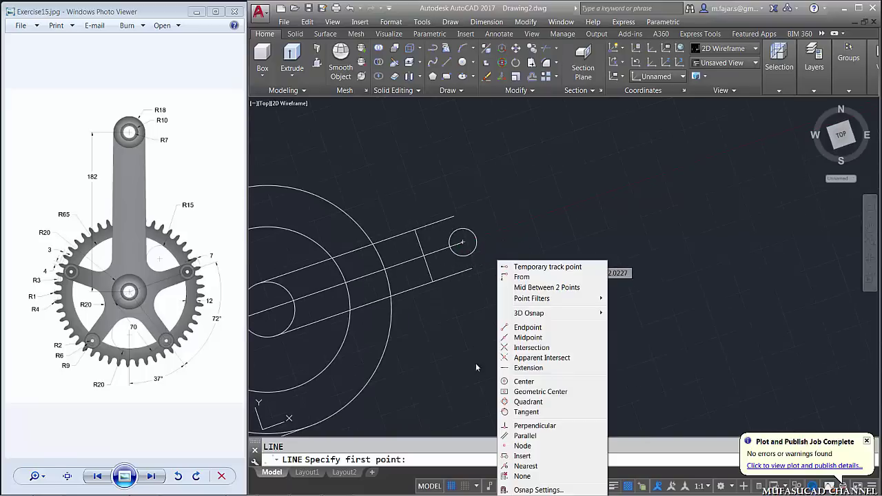
{"action": "left_click", "coordinate": [519, 412]}
{"action": "left_click", "coordinate": [462, 252]}
{"action": "left_click", "coordinate": [433, 281]}
{"action": "key", "text": "Return"}
- Draw a line tangent to the upper side of the radius 1 circle, ending at the upper end of the cross line
{"action": "key", "text": "Return"}
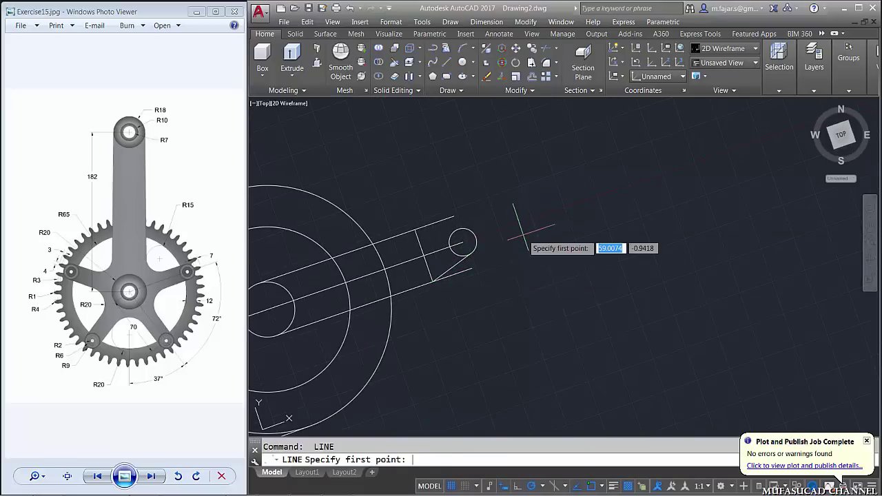
{"action": "right_click", "coordinate": [525, 238], "text": "shift"}
{"action": "left_click", "coordinate": [545, 387]}
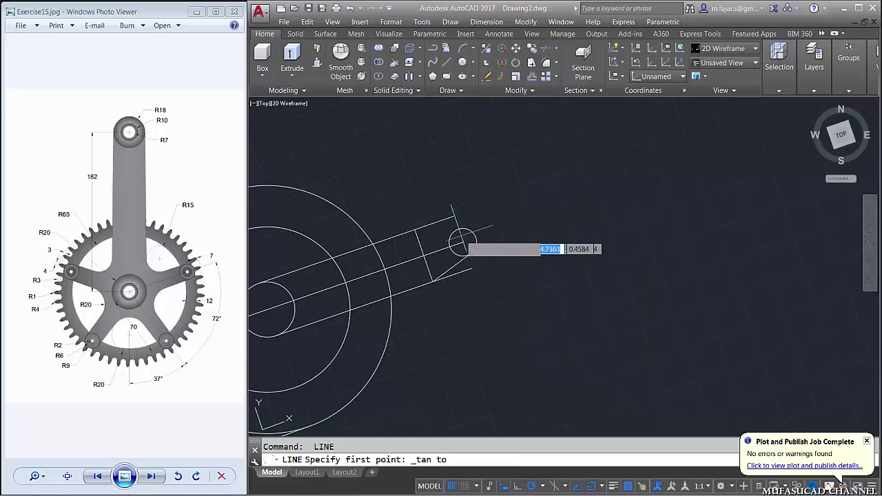
{"action": "left_click", "coordinate": [452, 240]}
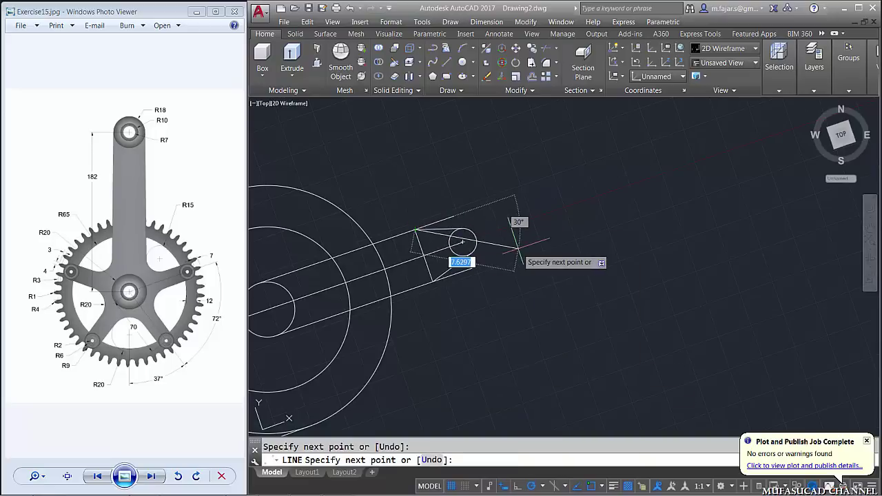
{"action": "key", "text": "Return"}
- Trim the side lines beyond the cross line and the inner part of the radius 1 circle to form the rounded tooth tip
{"action": "type", "text": "tr"}
{"action": "key", "text": "Return"}
{"action": "key", "text": "Return"}
{"action": "left_click", "coordinate": [444, 220]}
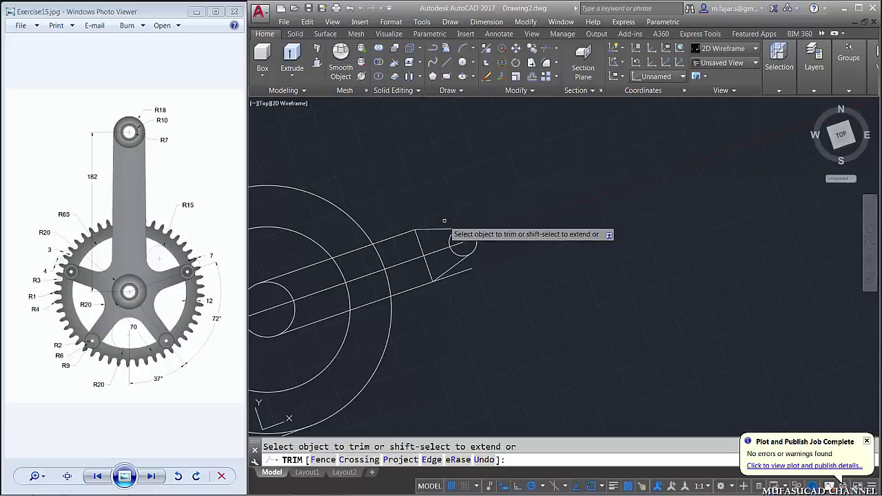
{"action": "left_click", "coordinate": [464, 273]}
{"action": "left_click", "coordinate": [452, 247]}
{"action": "key", "text": "Return"}
- Delete the cross line and the short axis line inside the tooth
{"action": "left_click", "coordinate": [434, 245]}
{"action": "left_click", "coordinate": [414, 261]}
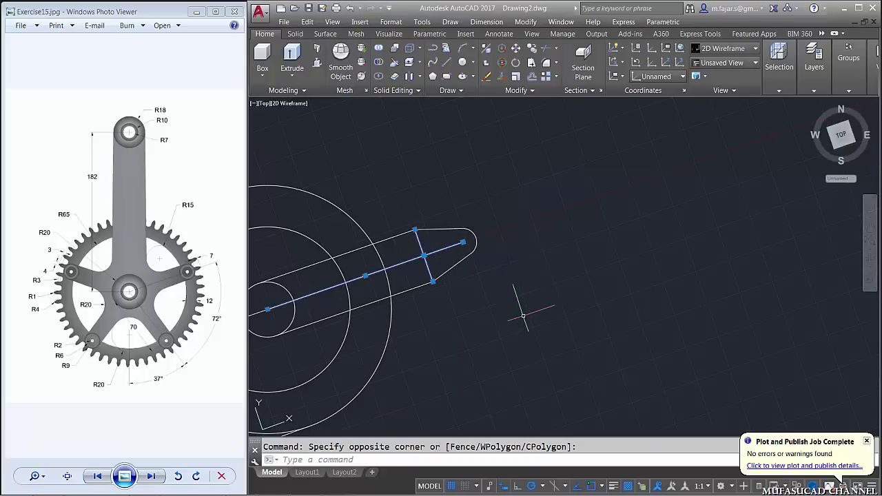
{"action": "key", "text": "Delete"}
- Trim both tooth side lines where they run inside the radius 6 circle at the spoke end
{"action": "middle_click_drag", "start_coordinate": [474, 316], "coordinate": [539, 311]}
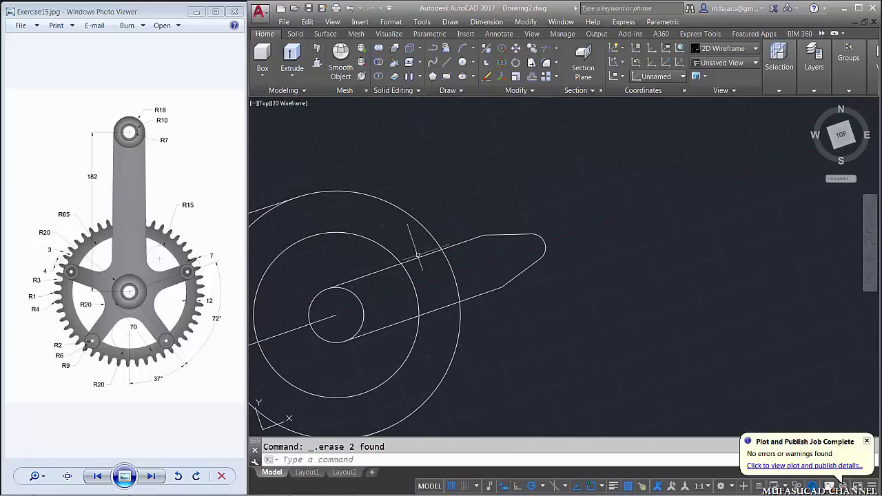
{"action": "type", "text": "tr"}
{"action": "key", "text": "Return"}
{"action": "key", "text": "Return"}
{"action": "left_click", "coordinate": [400, 319]}
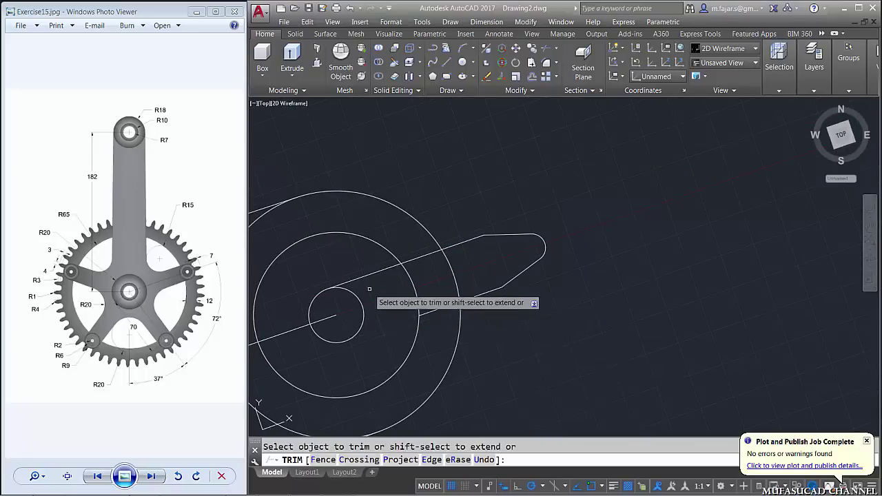
{"action": "key", "text": "Return"}
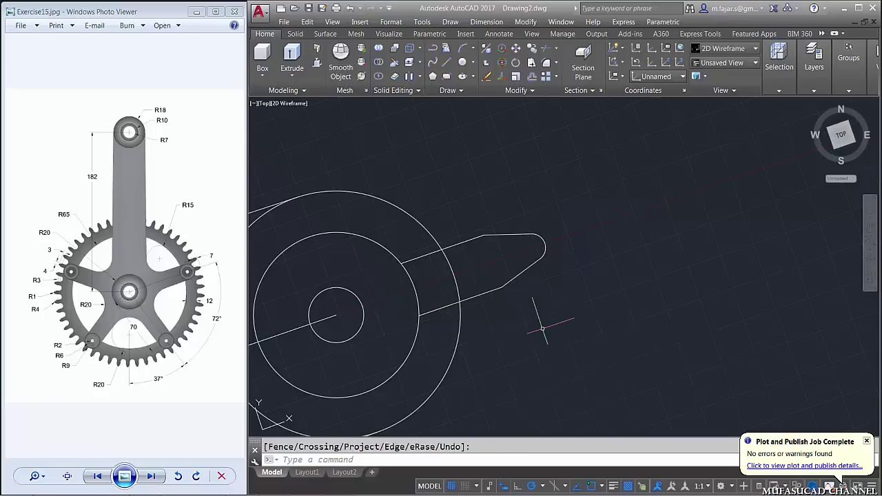
- Draw a radius 65 circle centred on the crank's lower hub
{"action": "scroll", "coordinate": [542, 327], "scroll_direction": "down", "scroll_amount": 4}
{"action": "scroll", "coordinate": [550, 338], "scroll_direction": "down", "scroll_amount": 2}
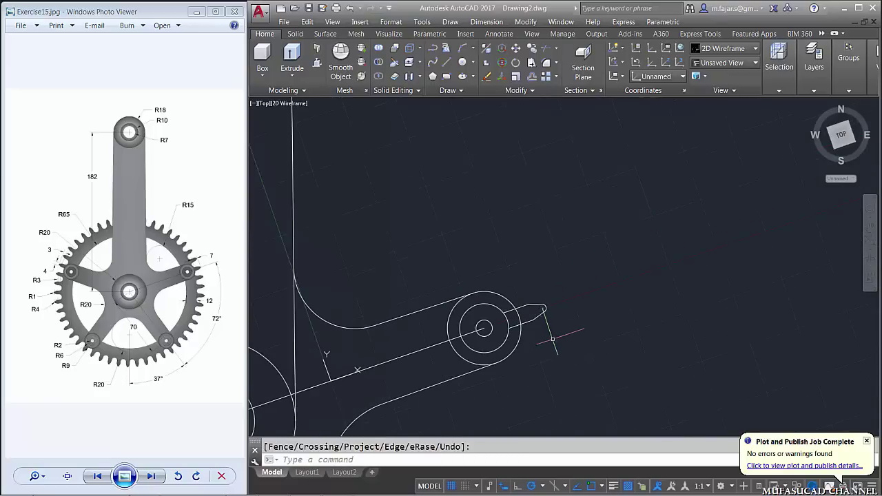
{"action": "mouse_move", "coordinate": [563, 357]}
{"action": "middle_mouse_down"}
{"action": "mouse_move", "coordinate": [572, 294]}
{"action": "mouse_move", "coordinate": [560, 286]}
{"action": "middle_mouse_up"}
{"action": "scroll", "coordinate": [571, 295], "scroll_direction": "down", "scroll_amount": 3}
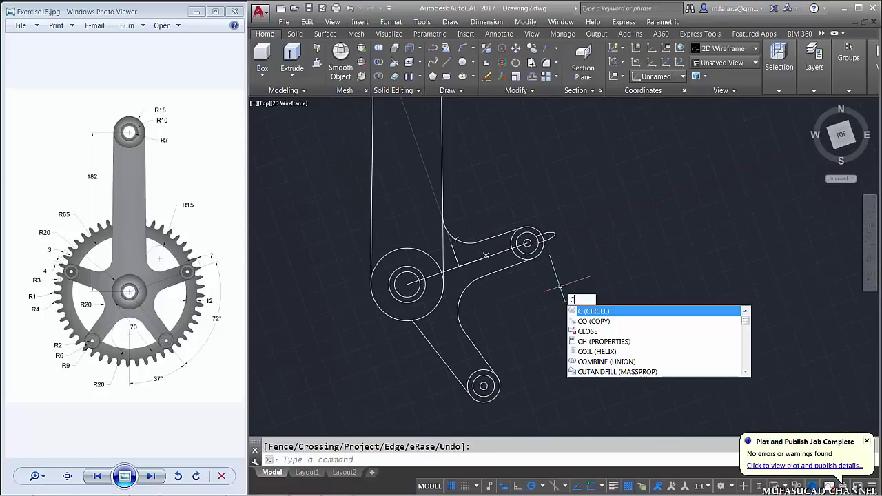
{"action": "key", "text": "Return"}
{"action": "left_click", "coordinate": [407, 283]}
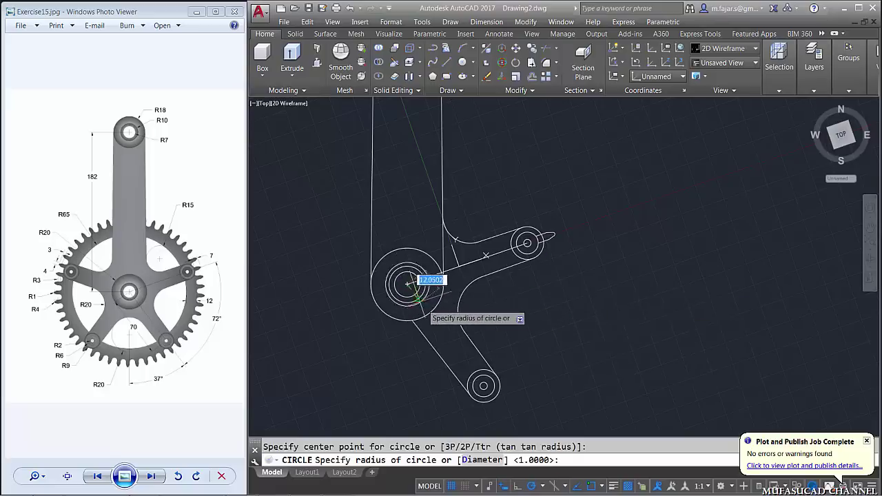
{"action": "key", "text": "Escape"}
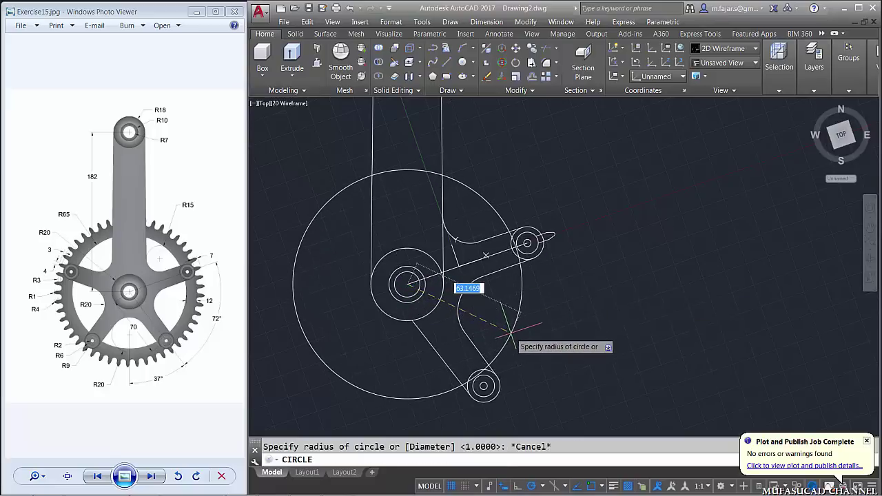
{"action": "key", "text": "Return"}
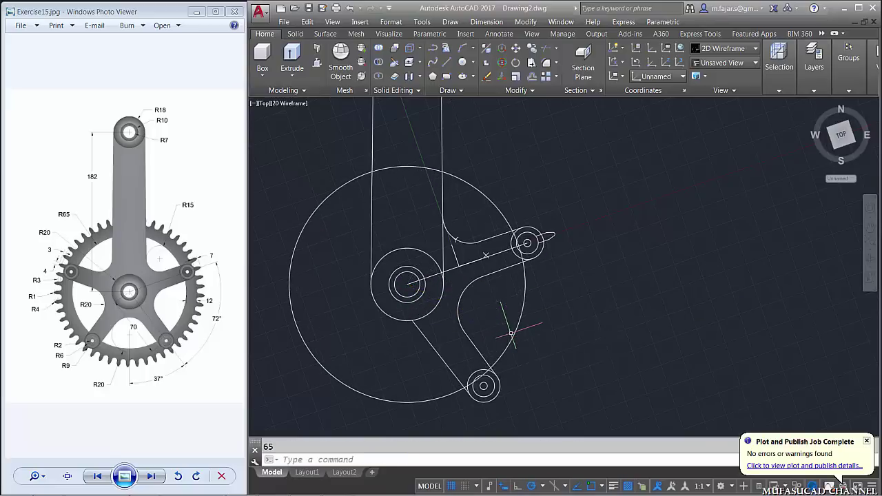
- Draw a radius 77 circle concentric with the lower hub for the chainring's outer rim
{"action": "key", "text": "Return"}
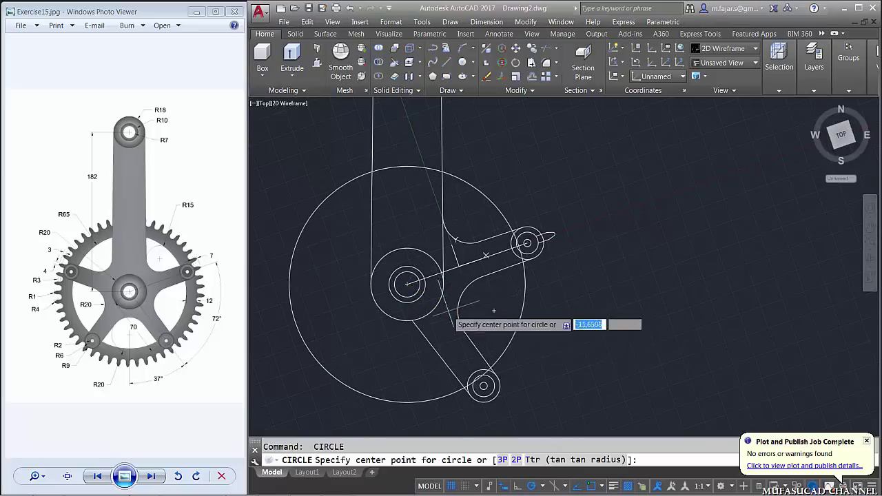
{"action": "left_click", "coordinate": [407, 283]}
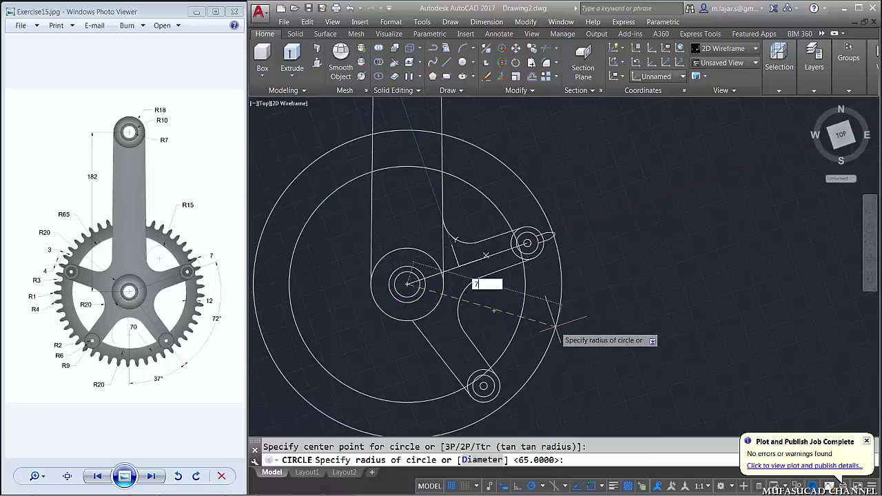
{"action": "key", "text": "Return"}
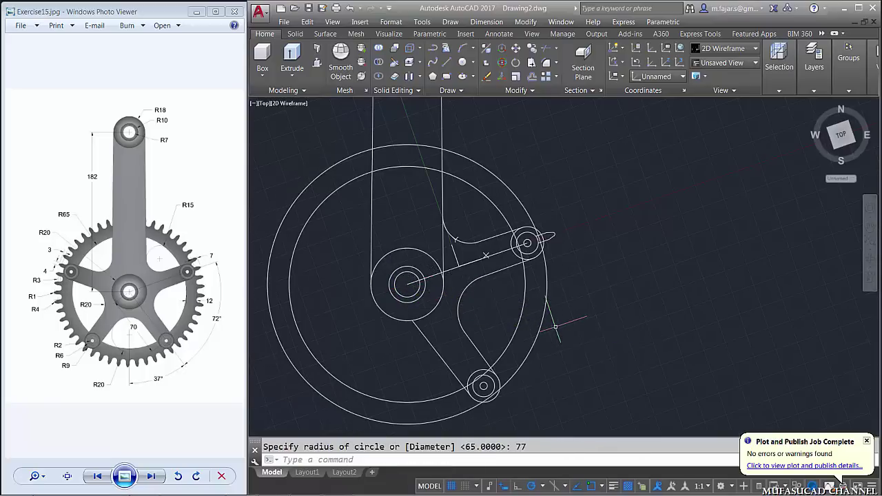
{"action": "key", "text": "Escape"}
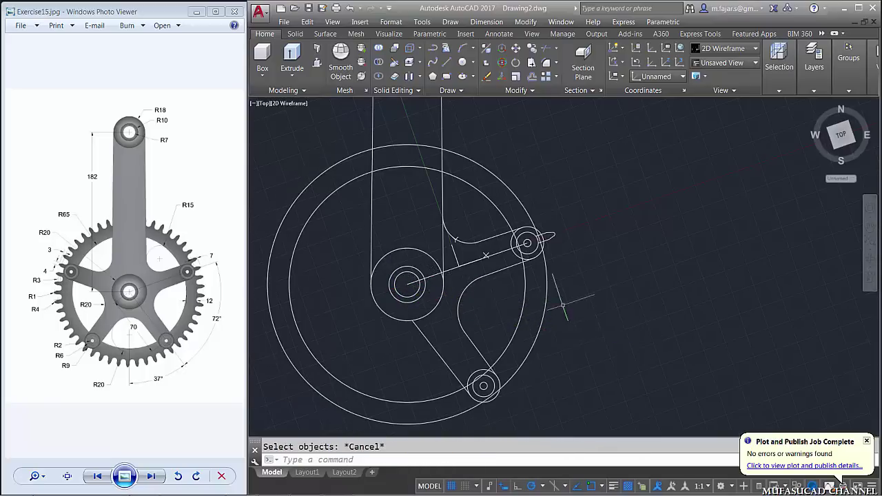
- Create a polar array of the complete tooth outline around the lower hub's centre
{"action": "type", "text": "arr"}
{"action": "key", "text": "Return"}
{"action": "scroll", "coordinate": [561, 252], "scroll_direction": "up", "scroll_amount": 2}
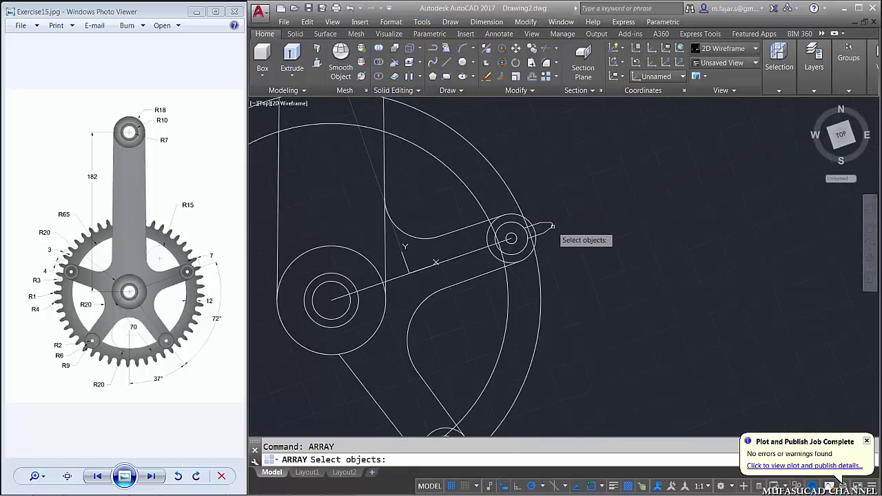
{"action": "left_click", "coordinate": [558, 206]}
{"action": "left_click", "coordinate": [542, 240]}
{"action": "left_click", "coordinate": [536, 223]}
{"action": "left_click", "coordinate": [541, 226]}
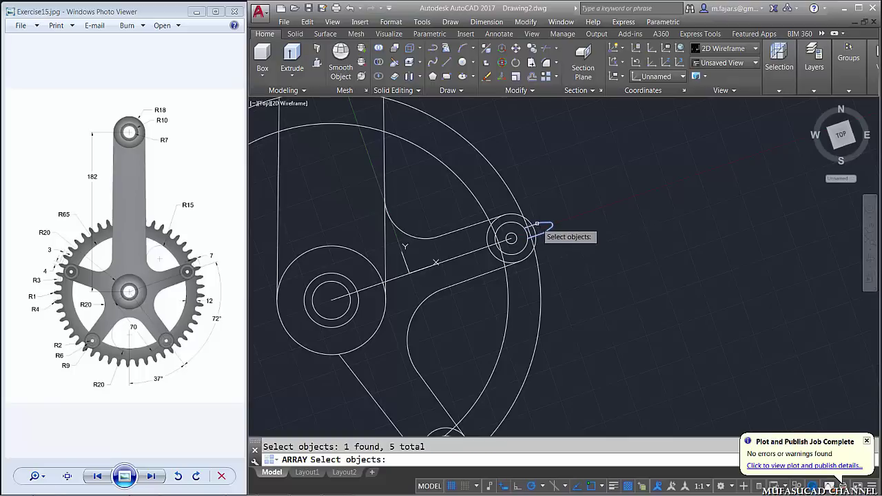
{"action": "key", "text": "Return"}
{"action": "left_click", "coordinate": [598, 311]}
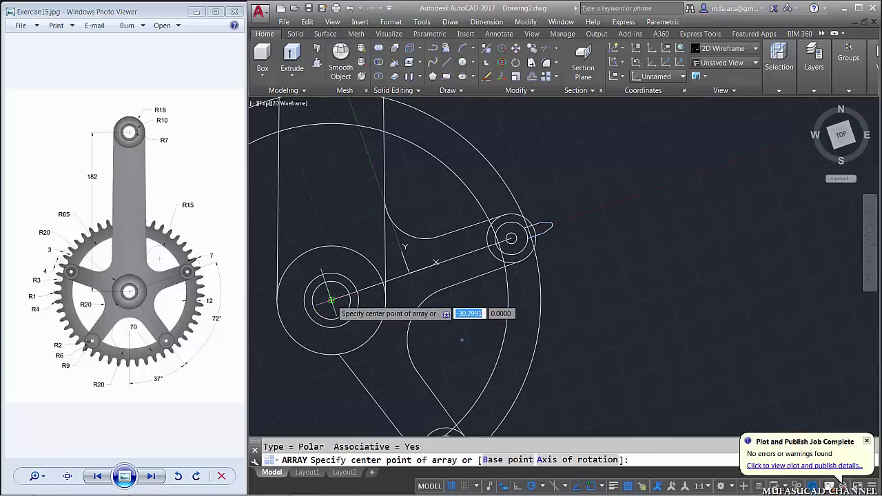
{"action": "left_click", "coordinate": [332, 300]}
- Set the tooth array to 49 items filling 360 degrees and finish it
{"action": "scroll", "coordinate": [545, 284], "scroll_direction": "down", "scroll_amount": 3}
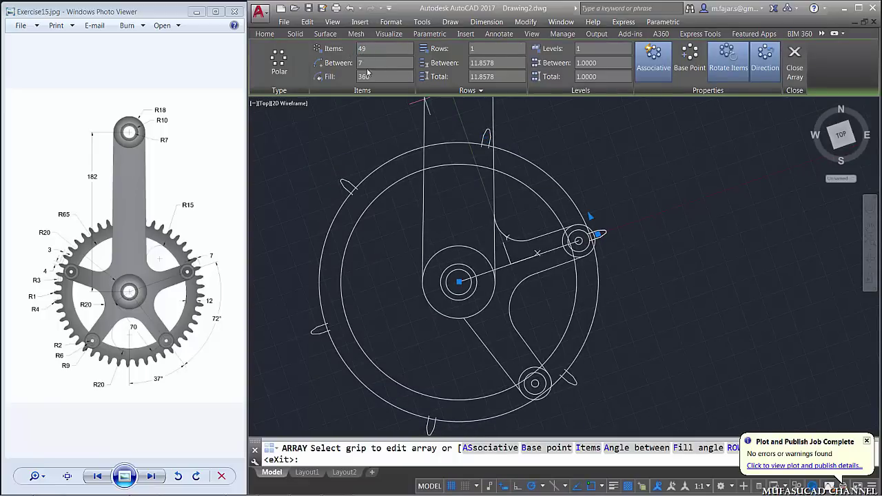
{"action": "key", "text": "Return"}
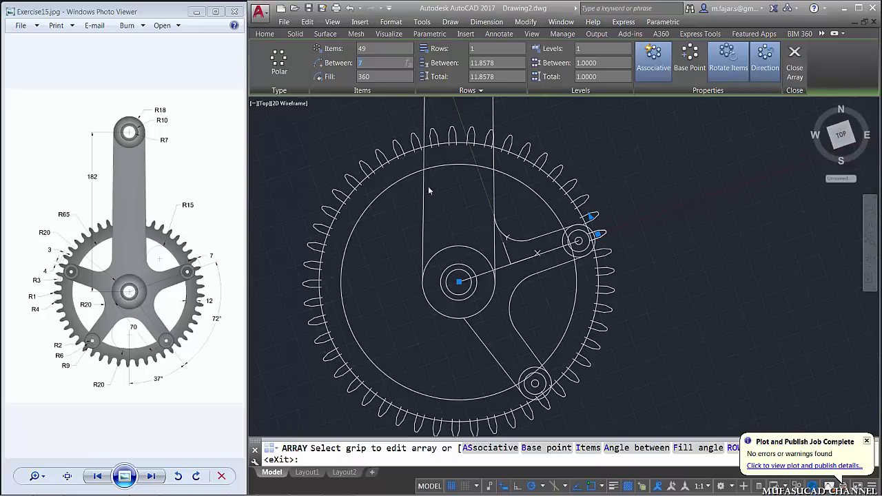
{"action": "left_click", "coordinate": [795, 69]}
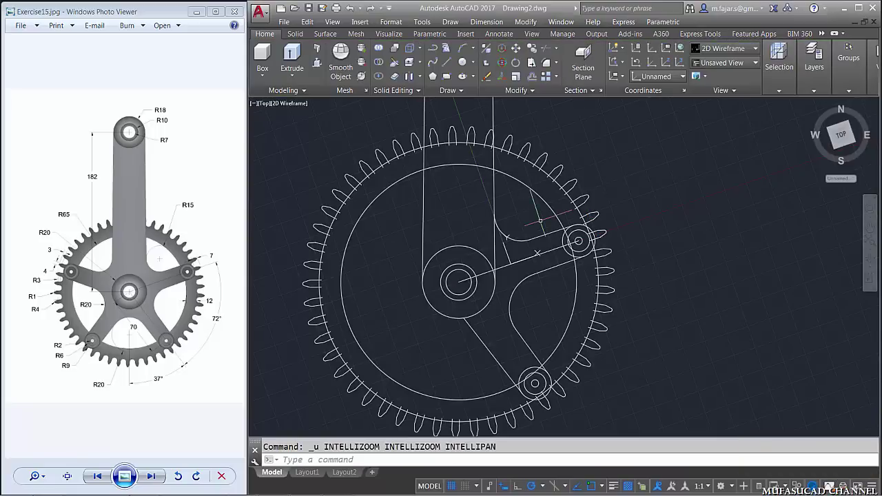
- Reset the UCS to World
{"action": "type", "text": "UCS"}
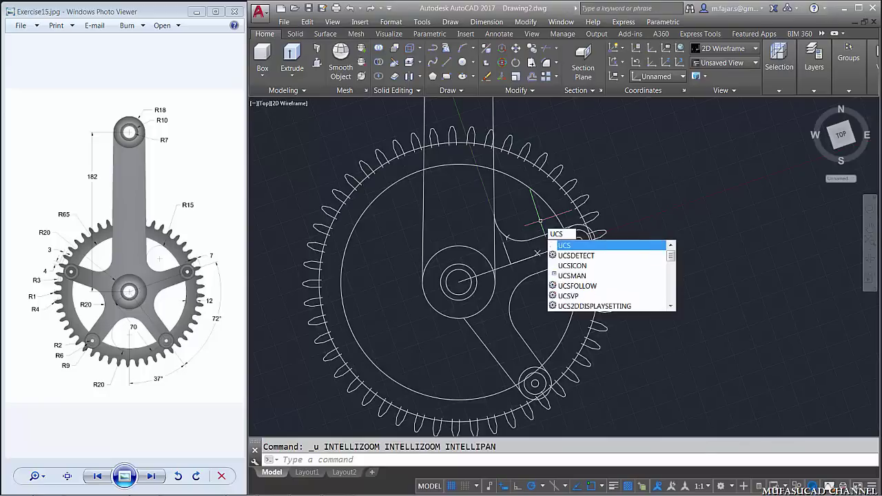
{"action": "key", "text": "Return"}
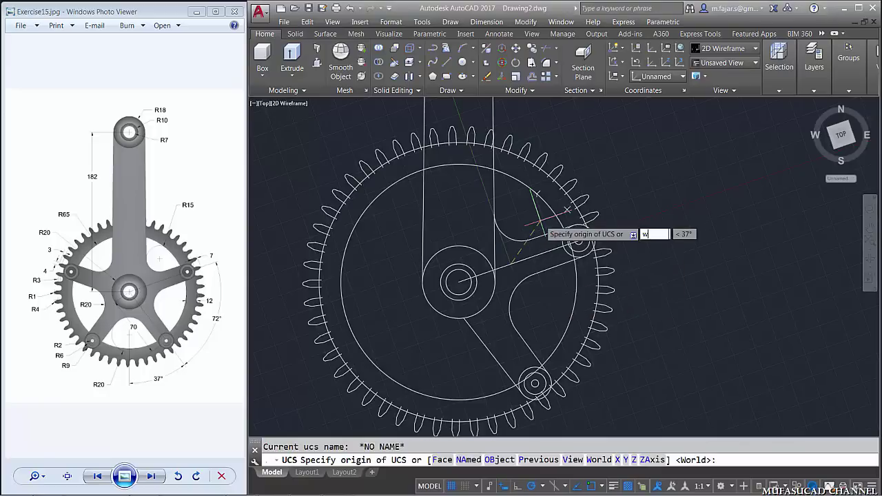
{"action": "key", "text": "Return"}
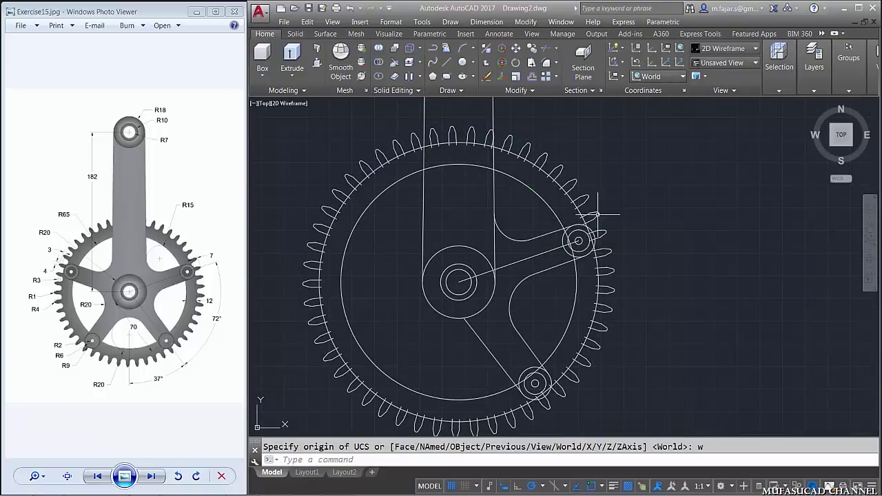
- Draw a radius 3 circle tangent to the lower flank of a tooth above the upper-right boss and the outer rim circle
{"action": "scroll", "coordinate": [578, 220], "scroll_direction": "up", "scroll_amount": 4}
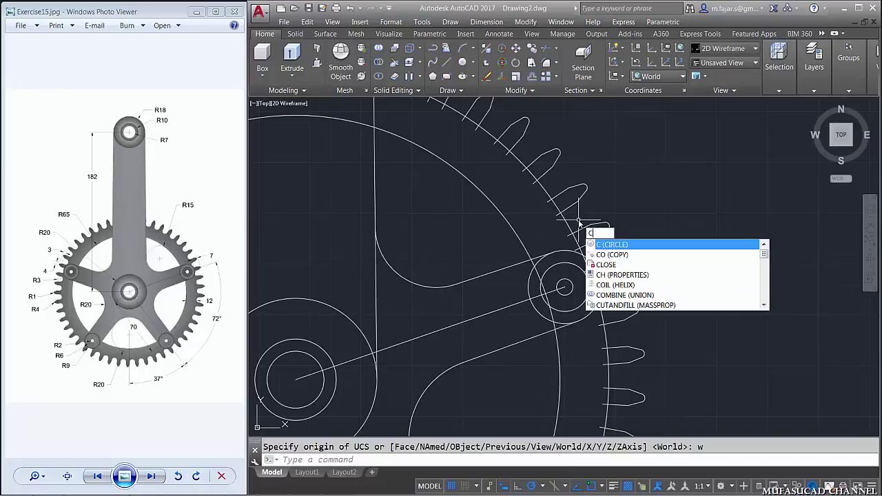
{"action": "key", "text": "Return"}
{"action": "scroll", "coordinate": [575, 215], "scroll_direction": "up", "scroll_amount": 4}
{"action": "type", "text": "ttr"}
{"action": "key", "text": "Return"}
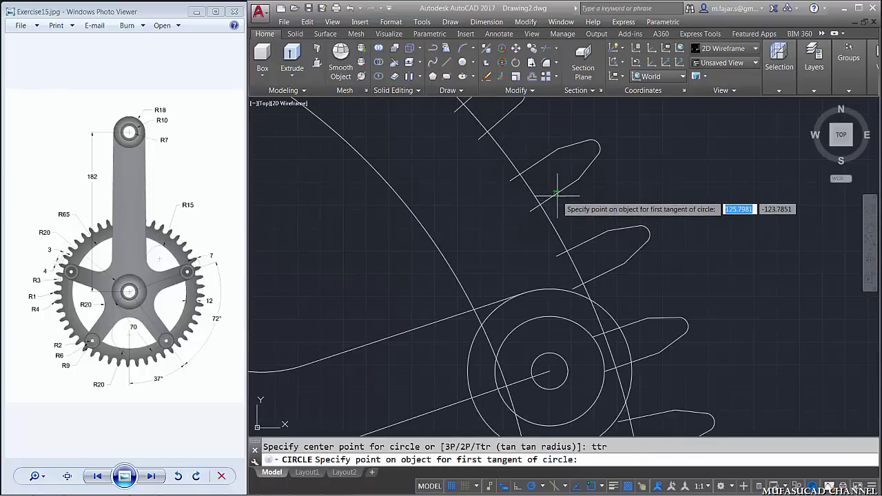
{"action": "left_click", "coordinate": [554, 195]}
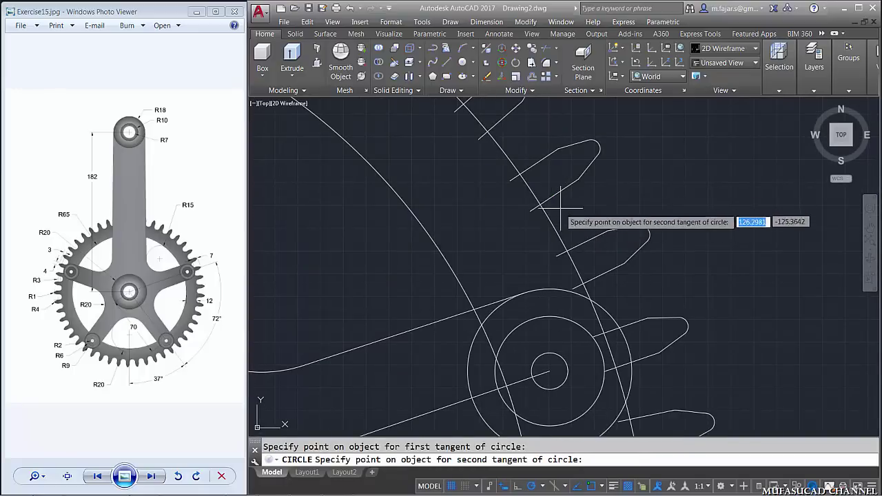
{"action": "left_click", "coordinate": [551, 223]}
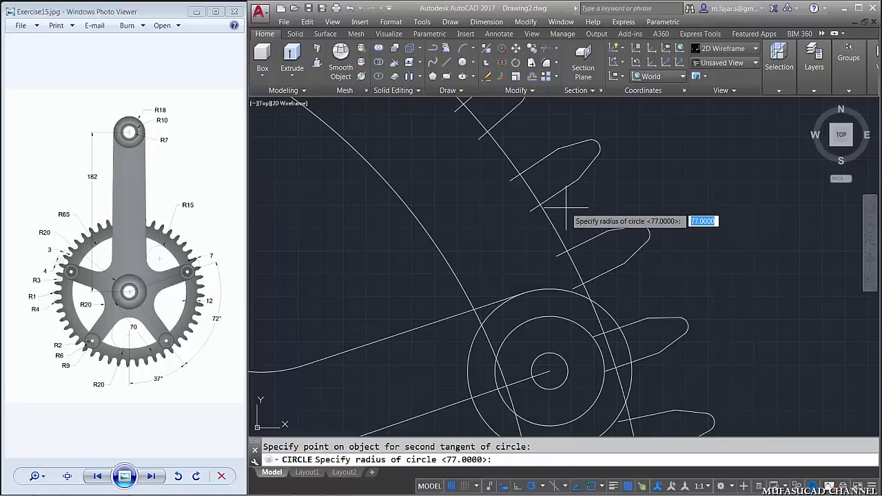
{"action": "key", "text": "Return"}
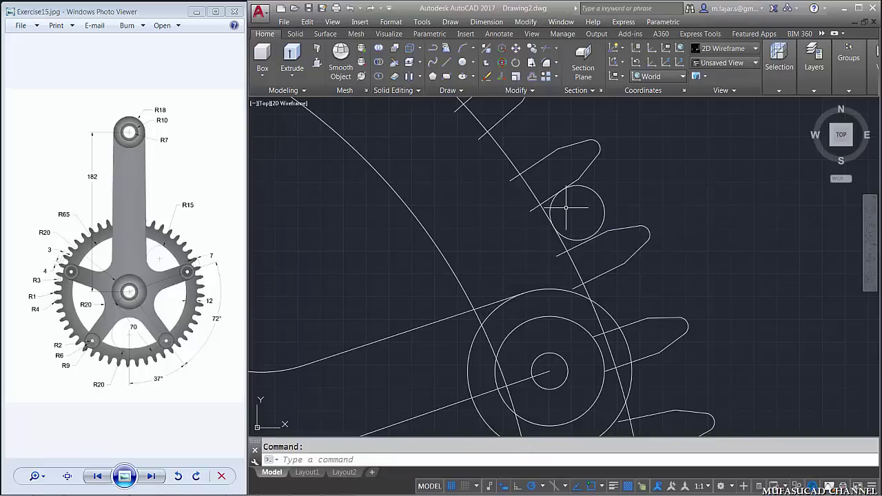
- Draw a second radius 3 circle in the same tooth gap, tangent to the next tooth's upper flank and the rim circle
{"action": "key", "text": "Return"}
{"action": "type", "text": "ttr"}
{"action": "key", "text": "Return"}
{"action": "left_click", "coordinate": [571, 244]}
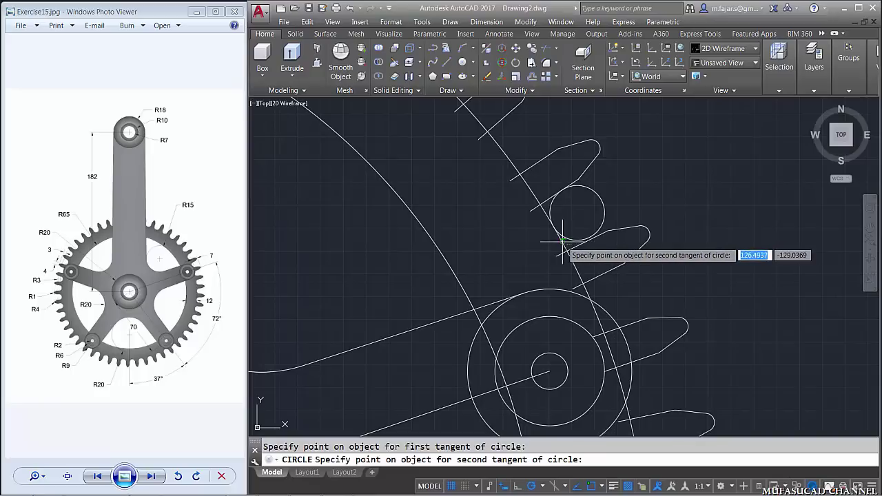
{"action": "left_click", "coordinate": [568, 220]}
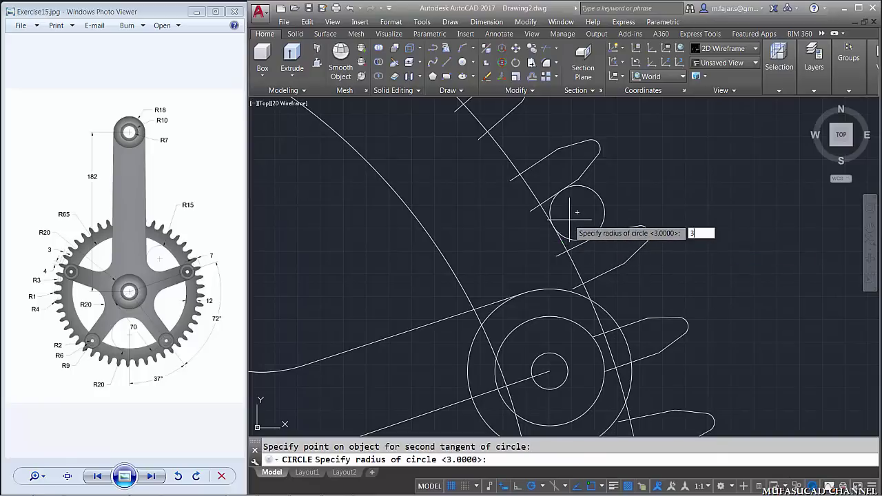
{"action": "type", "text": "3"}
{"action": "key", "text": "Return"}
- Trim both circles to their inner arcs in the tooth gap and delete the outer rim circle
{"action": "scroll", "coordinate": [565, 234], "scroll_direction": "up", "scroll_amount": 6}
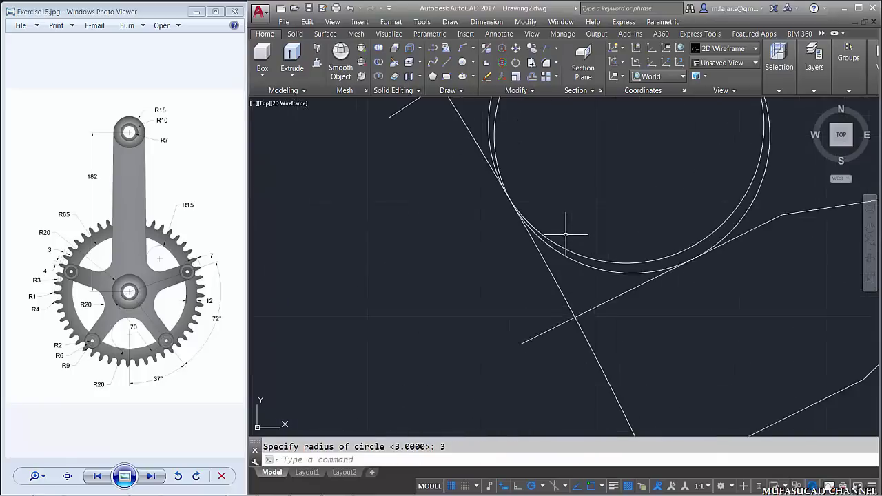
{"action": "type", "text": "t"}
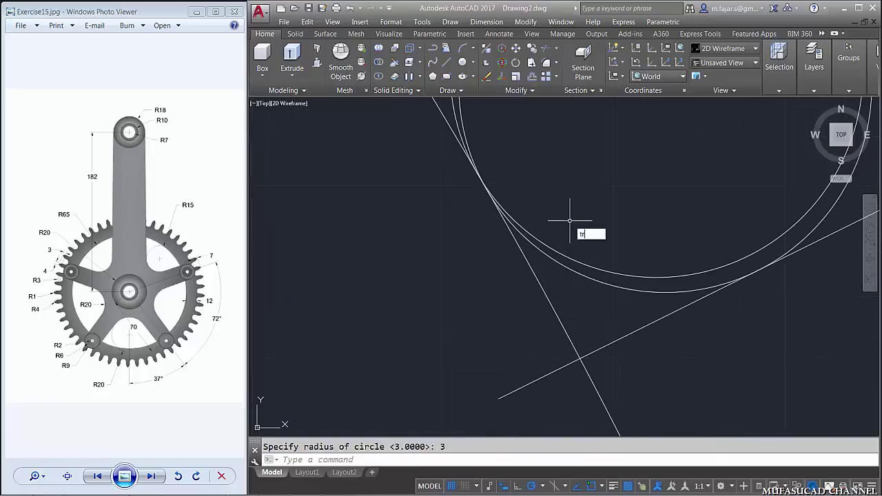
{"action": "type", "text": "r"}
{"action": "key", "text": "Return"}
{"action": "key", "text": "Return"}
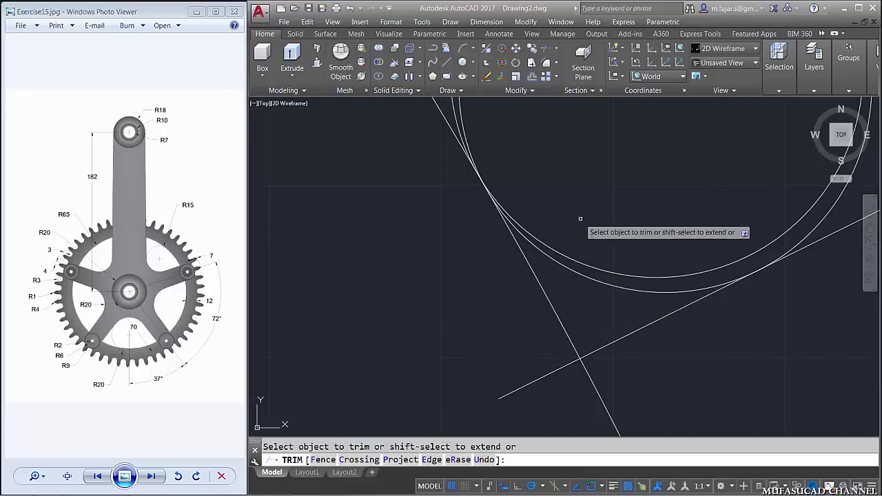
{"action": "scroll", "coordinate": [600, 256], "scroll_direction": "down", "scroll_amount": 5}
{"action": "left_click", "coordinate": [657, 242]}
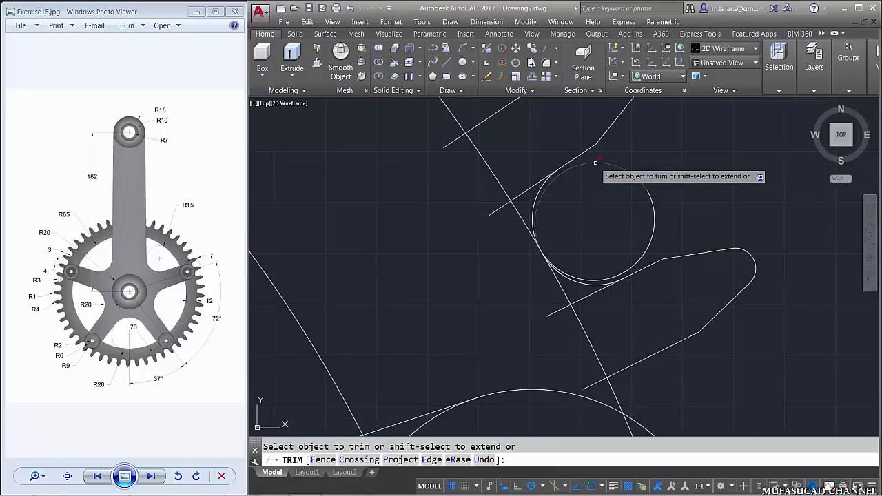
{"action": "left_click", "coordinate": [647, 242]}
{"action": "scroll", "coordinate": [538, 261], "scroll_direction": "up", "scroll_amount": 4}
{"action": "scroll", "coordinate": [544, 236], "scroll_direction": "down", "scroll_amount": 3}
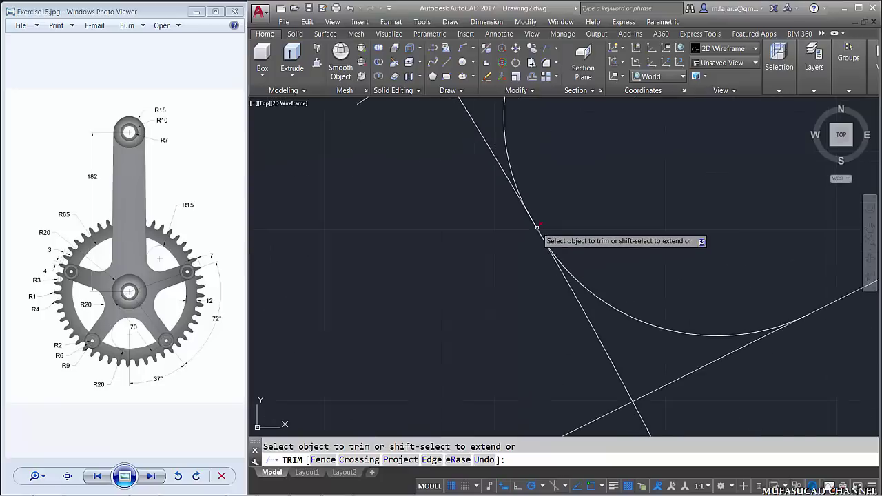
{"action": "scroll", "coordinate": [567, 226], "scroll_direction": "down", "scroll_amount": 2}
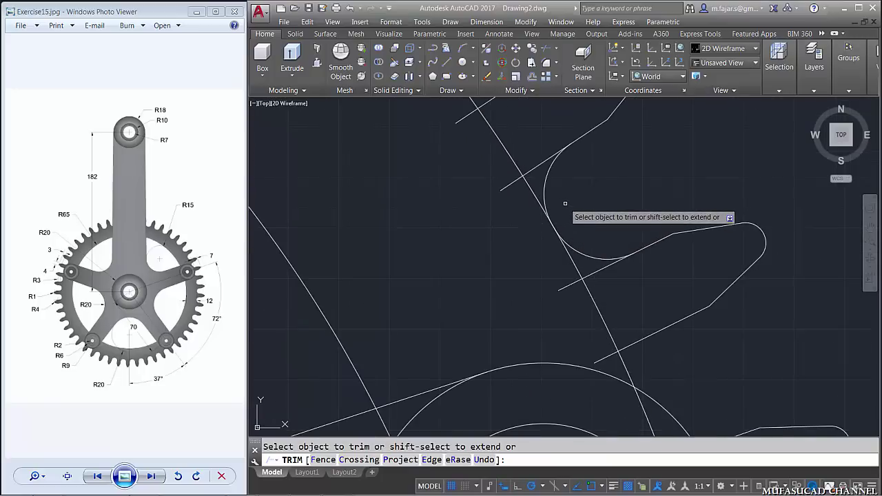
{"action": "key", "text": "Return"}
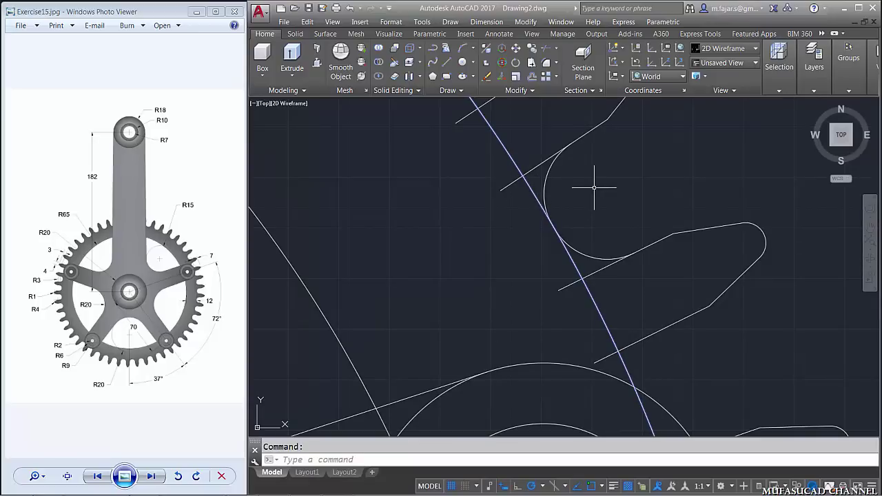
{"action": "key", "text": "Delete"}
- Create a polar array of the two tooth-gap arcs around the chainring
{"action": "scroll", "coordinate": [561, 227], "scroll_direction": "up", "scroll_amount": 5}
{"action": "scroll", "coordinate": [519, 242], "scroll_direction": "down", "scroll_amount": 5}
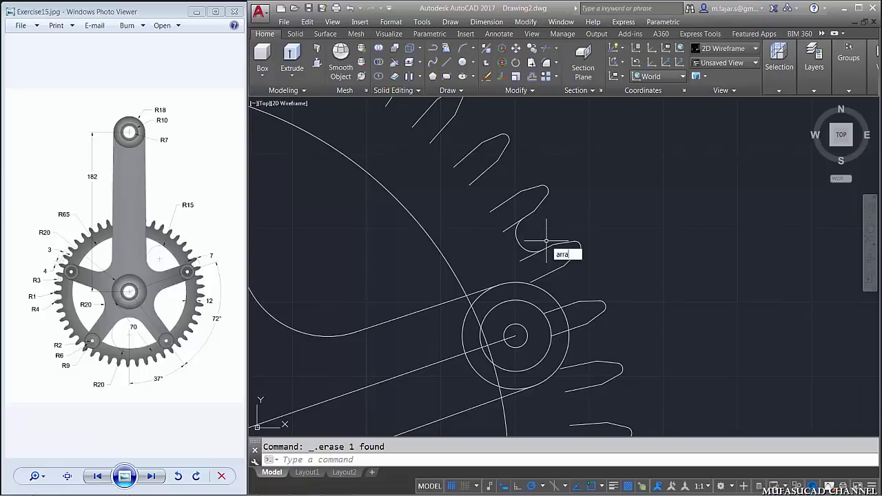
{"action": "key", "text": "Return"}
{"action": "left_click", "coordinate": [533, 238]}
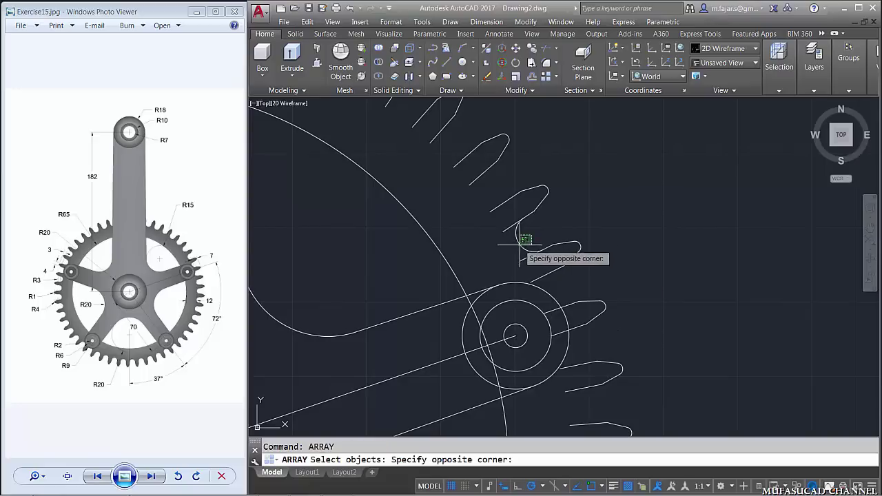
{"action": "left_click", "coordinate": [509, 248]}
{"action": "key", "text": "Return"}
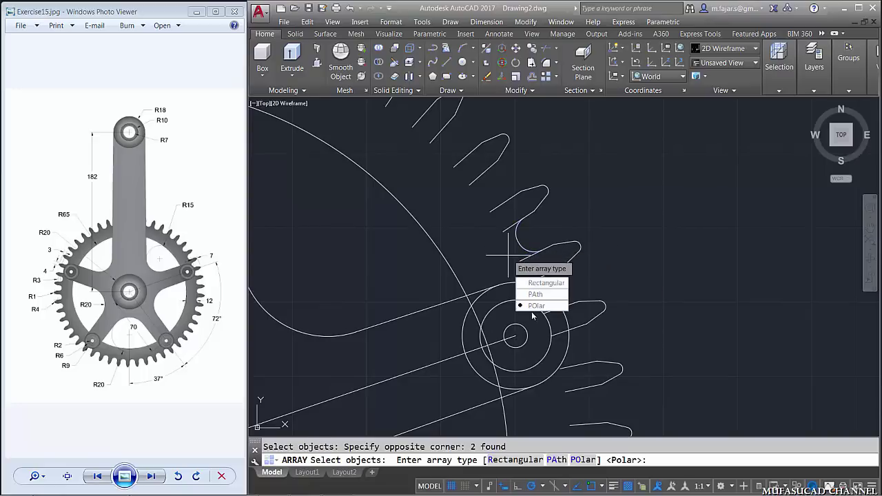
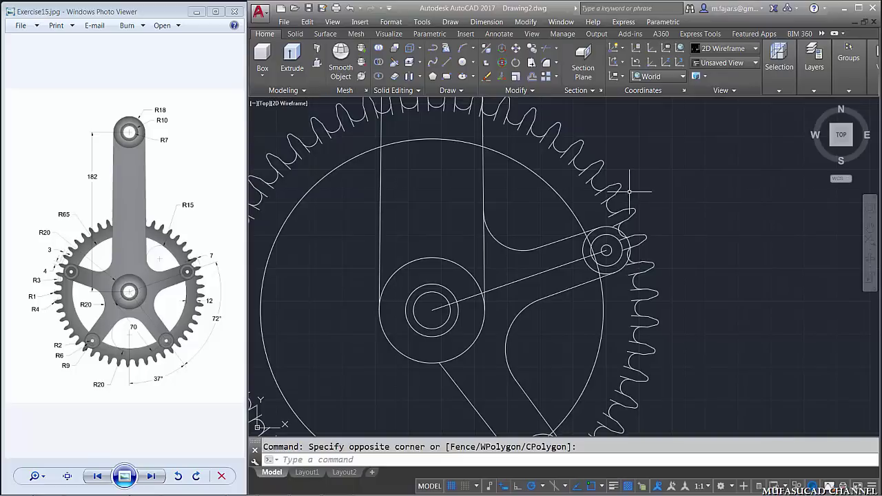
- Trim the tooth outline and gap arc pieces that cross inside the crank arm's right edge
{"action": "scroll", "coordinate": [604, 184], "scroll_direction": "up", "scroll_amount": 2}
{"action": "scroll", "coordinate": [606, 181], "scroll_direction": "down", "scroll_amount": 3}
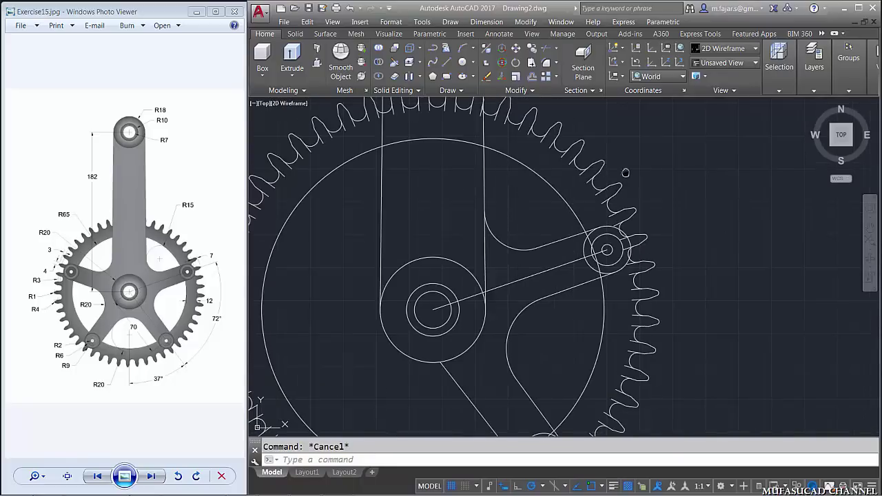
{"action": "middle_click_drag", "start_coordinate": [606, 180], "coordinate": [587, 203]}
{"action": "scroll", "coordinate": [609, 187], "scroll_direction": "up", "scroll_amount": 3}
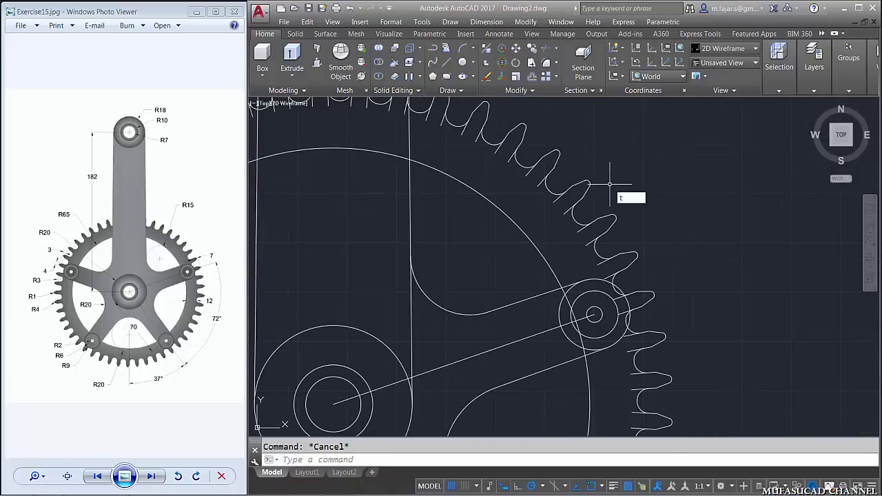
{"action": "type", "text": "r"}
{"action": "key", "text": "Return"}
{"action": "scroll", "coordinate": [458, 193], "scroll_direction": "up", "scroll_amount": 4}
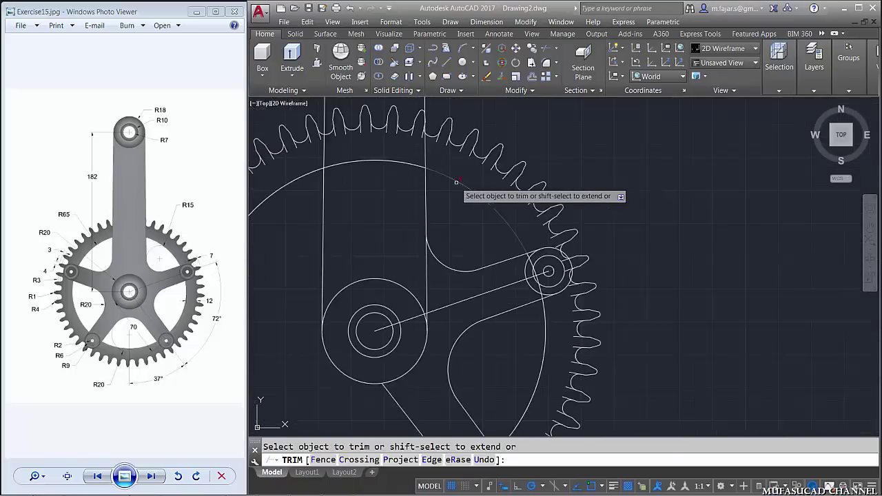
{"action": "scroll", "coordinate": [431, 177], "scroll_direction": "up", "scroll_amount": 4}
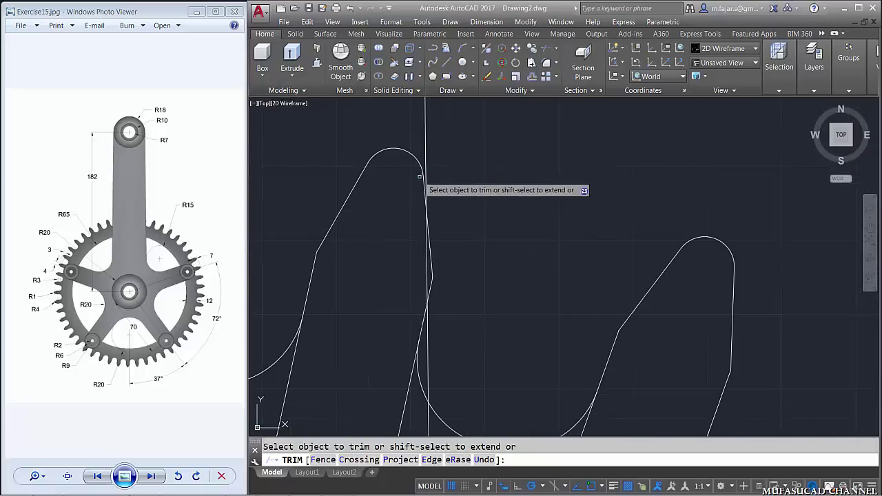
{"action": "middle_click_drag", "start_coordinate": [421, 180], "coordinate": [428, 128]}
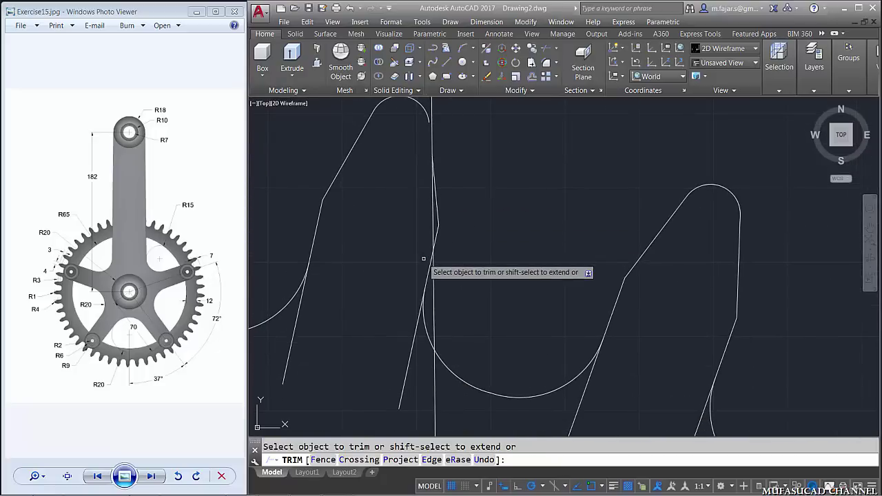
{"action": "scroll", "coordinate": [493, 224], "scroll_direction": "down", "scroll_amount": 2}
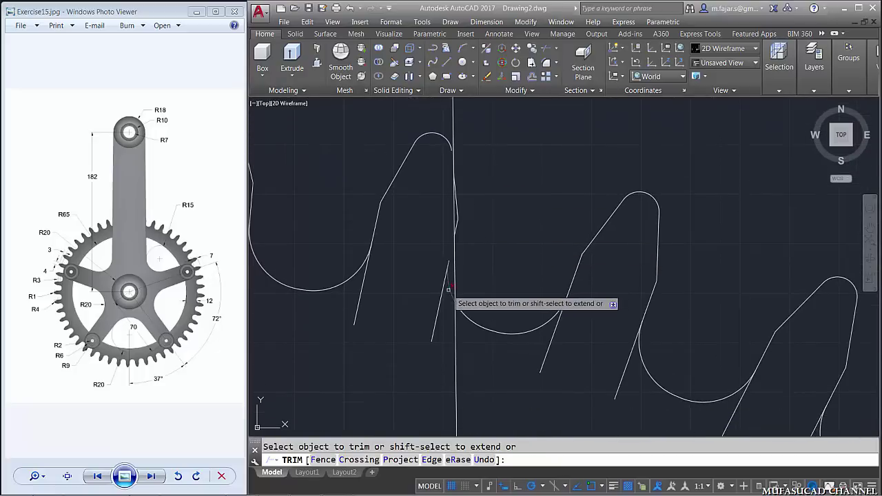
{"action": "scroll", "coordinate": [571, 378], "scroll_direction": "down", "scroll_amount": 3}
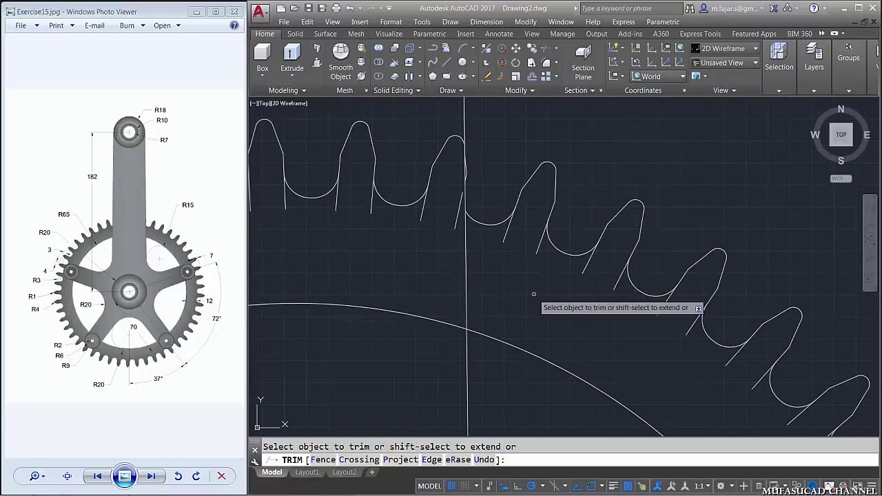
- Trim the excess flank ends inside the gap arcs on the teeth between the crank arm and the upper-right boss
{"action": "left_click", "coordinate": [536, 281]}
{"action": "left_click", "coordinate": [508, 214]}
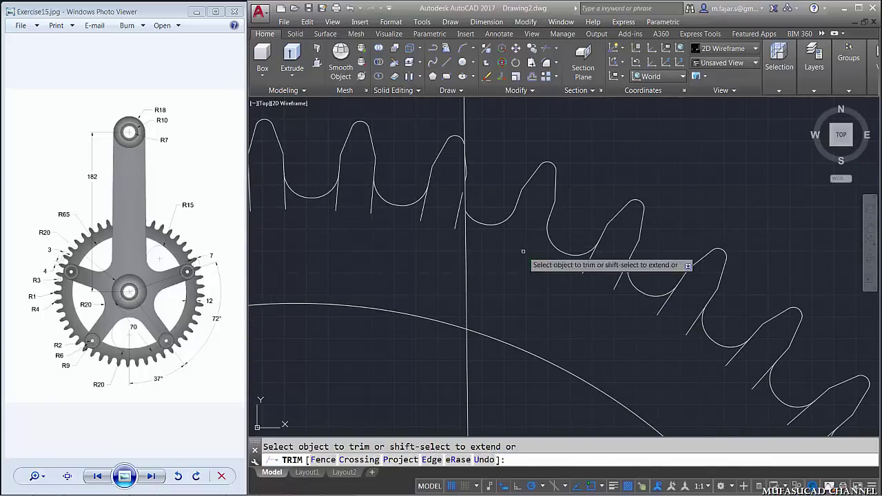
{"action": "left_click", "coordinate": [576, 273]}
{"action": "left_click", "coordinate": [612, 281]}
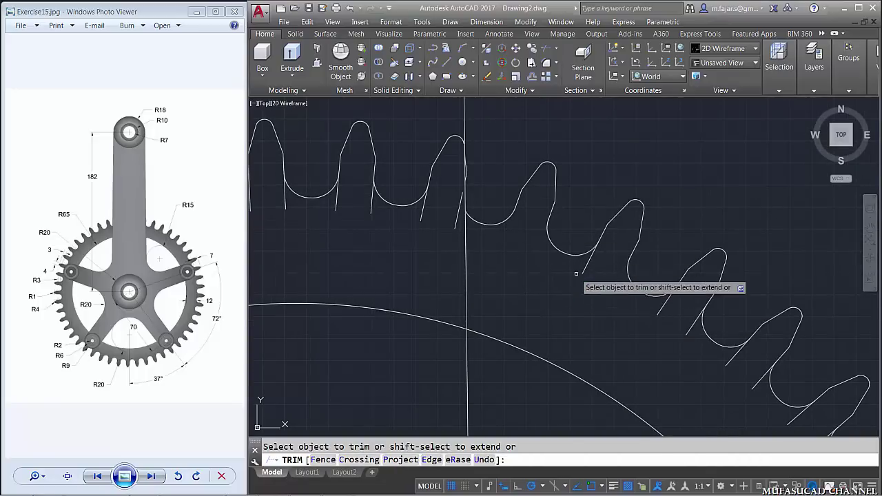
{"action": "scroll", "coordinate": [586, 267], "scroll_direction": "down", "scroll_amount": 3}
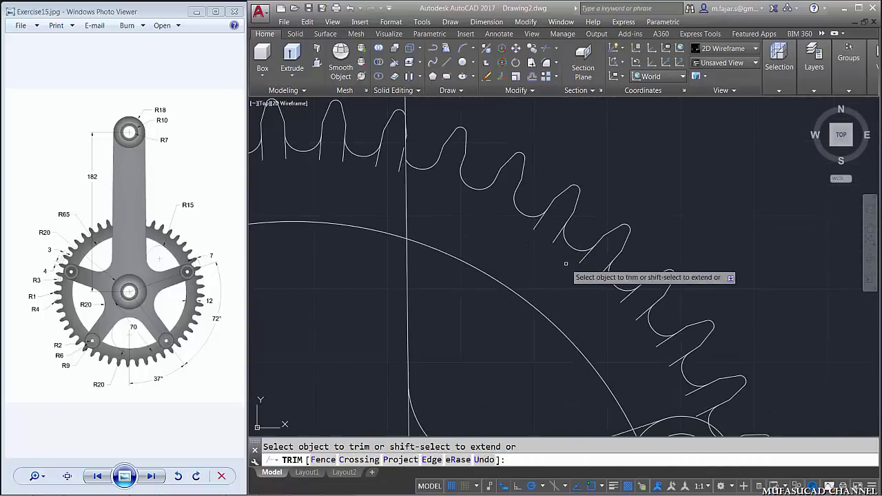
{"action": "left_click", "coordinate": [555, 255]}
{"action": "left_click", "coordinate": [535, 232]}
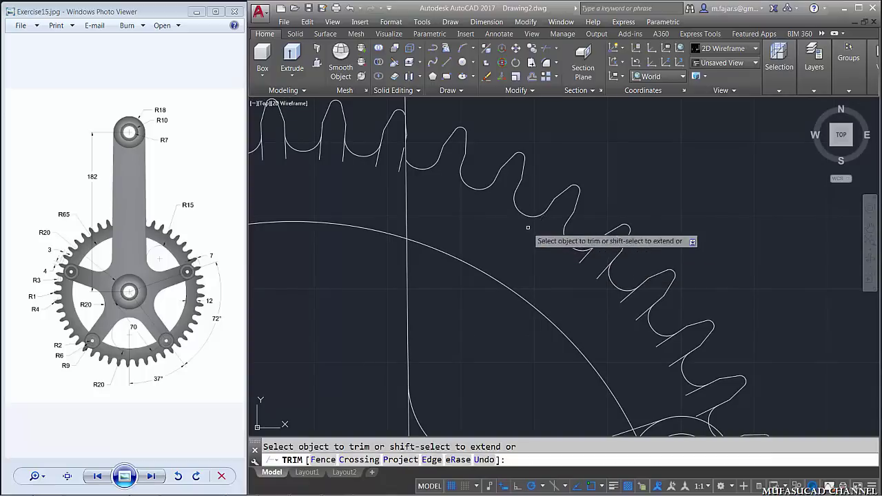
{"action": "left_click", "coordinate": [597, 288]}
{"action": "left_click", "coordinate": [575, 263]}
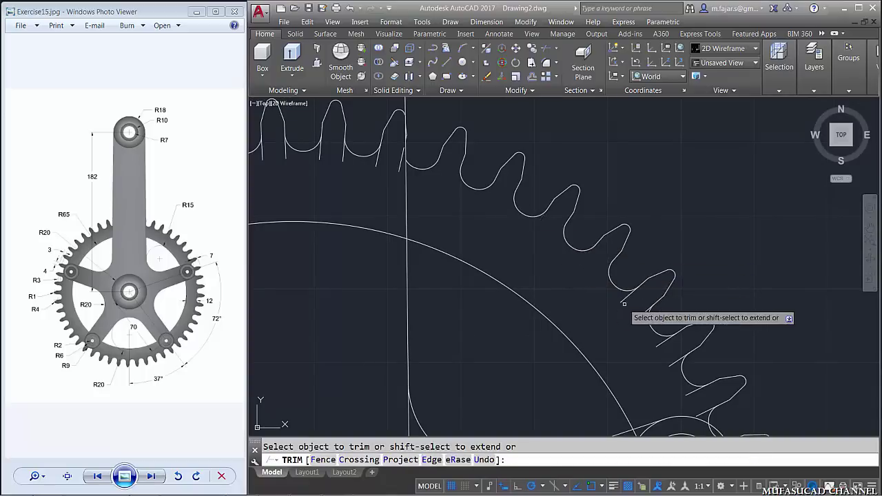
{"action": "left_click", "coordinate": [625, 299]}
{"action": "left_click", "coordinate": [643, 316]}
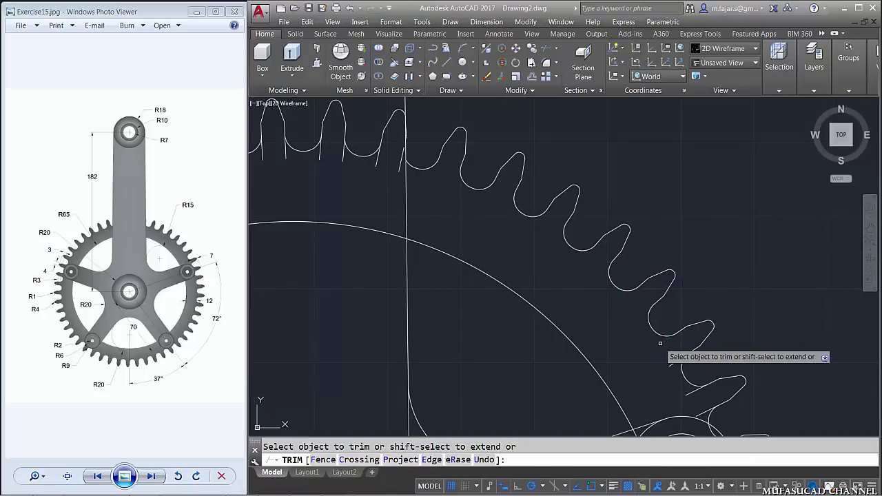
- Trim the excess flank ends beside the upper-right boss and the tooth outlines that run inside its outer circle
{"action": "middle_click_drag", "start_coordinate": [660, 342], "coordinate": [537, 231]}
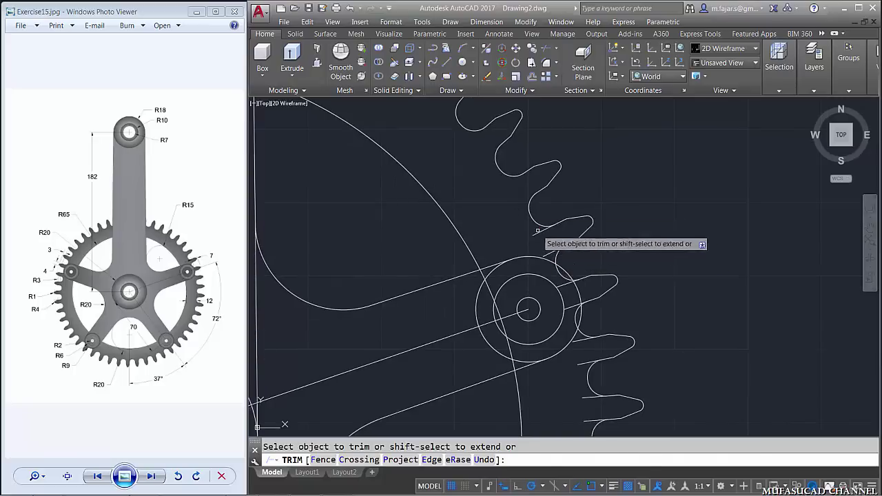
{"action": "left_click", "coordinate": [537, 231]}
{"action": "left_click", "coordinate": [544, 246]}
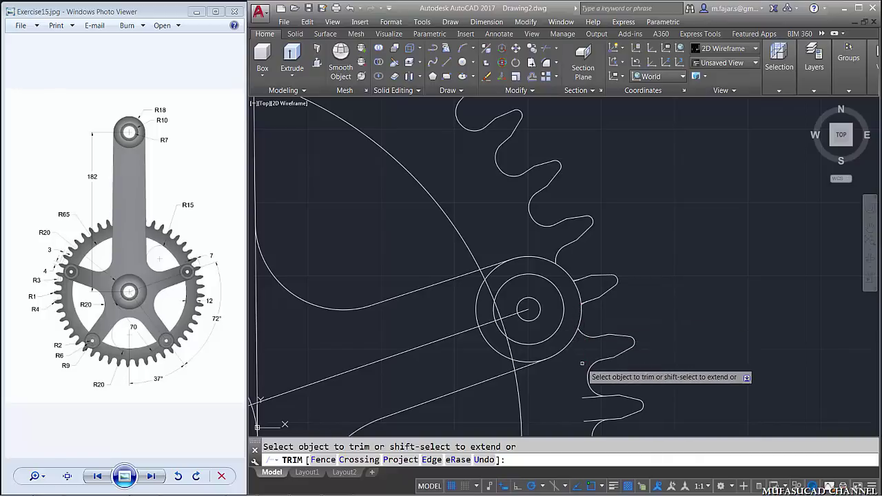
- Trim the excess flank ends inside the gap arcs on the right-hand teeth just below the upper-right boss
{"action": "scroll", "coordinate": [606, 358], "scroll_direction": "down", "scroll_amount": 5}
{"action": "middle_click_drag", "start_coordinate": [629, 375], "coordinate": [599, 233]}
{"action": "scroll", "coordinate": [571, 232], "scroll_direction": "up", "scroll_amount": 4}
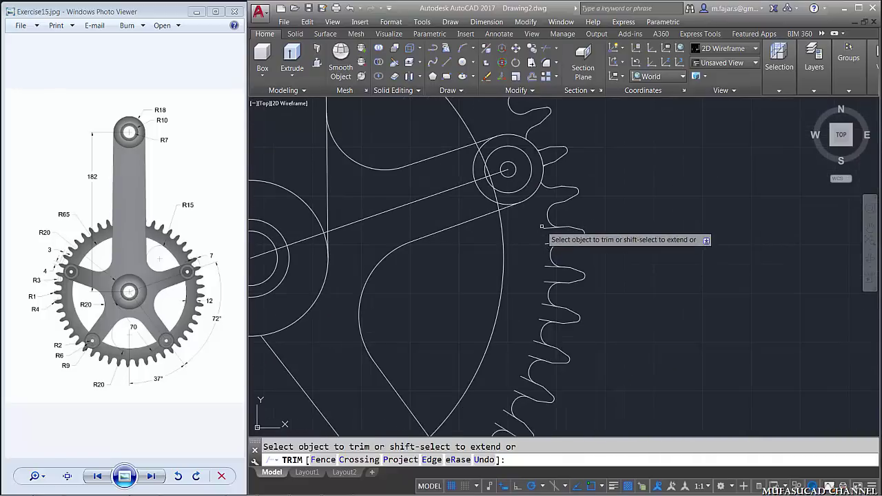
{"action": "left_click", "coordinate": [542, 224]}
{"action": "left_click", "coordinate": [536, 252]}
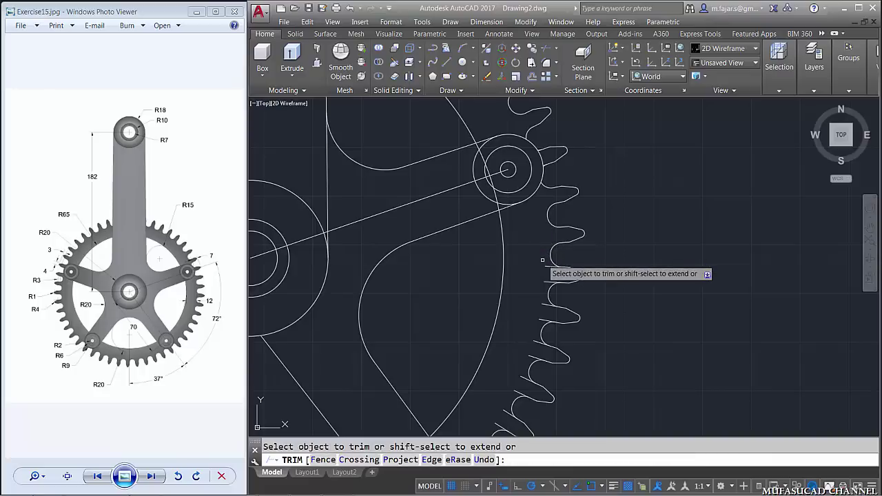
{"action": "left_click", "coordinate": [545, 257]}
{"action": "left_click", "coordinate": [539, 286]}
{"action": "left_click", "coordinate": [543, 295]}
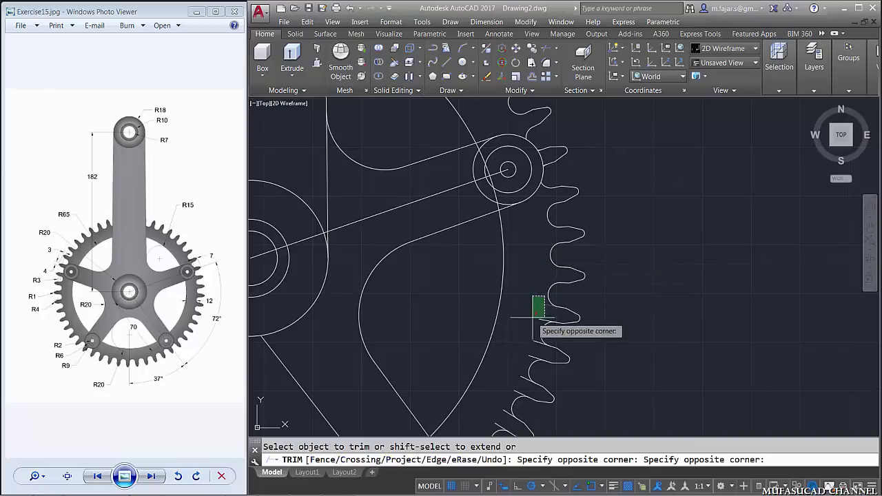
{"action": "left_click", "coordinate": [531, 320]}
- Trim the excess flank ends on the chainring's lower-right teeth, down to the lower-right boss
{"action": "middle_click_drag", "start_coordinate": [534, 327], "coordinate": [589, 197]}
{"action": "left_click", "coordinate": [589, 197]}
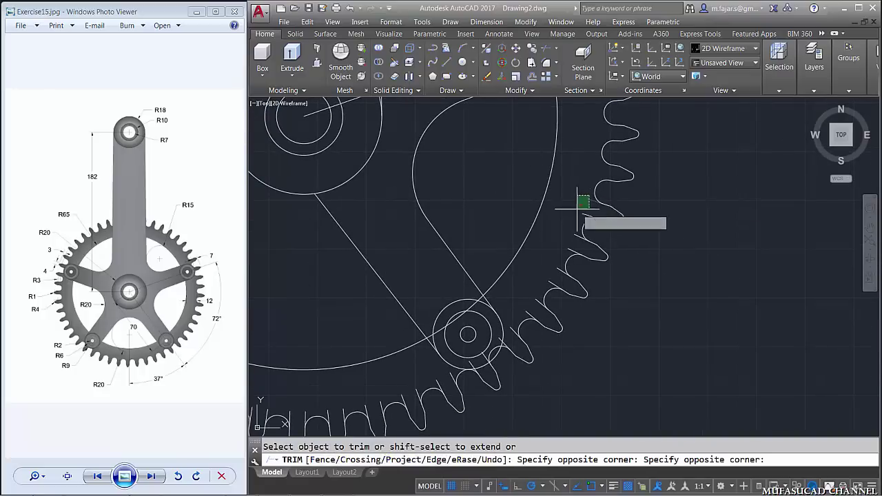
{"action": "left_click", "coordinate": [572, 221]}
{"action": "left_click", "coordinate": [575, 228]}
{"action": "left_click", "coordinate": [558, 250]}
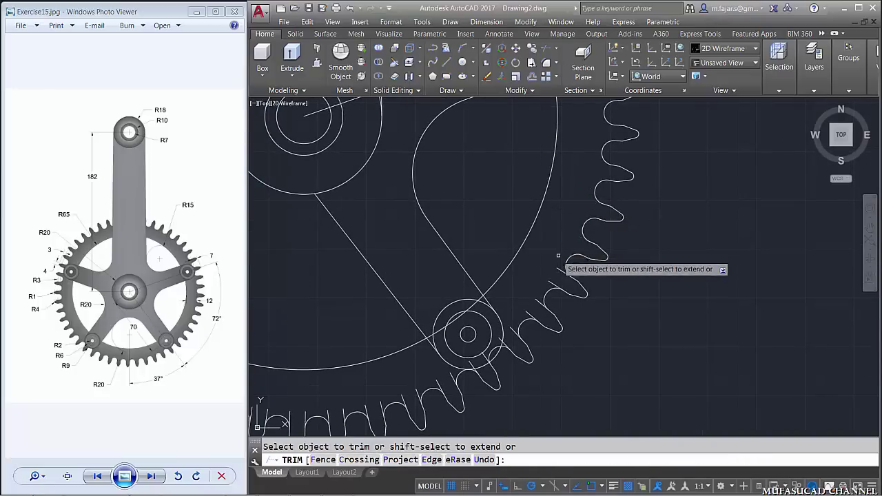
{"action": "left_click", "coordinate": [545, 283]}
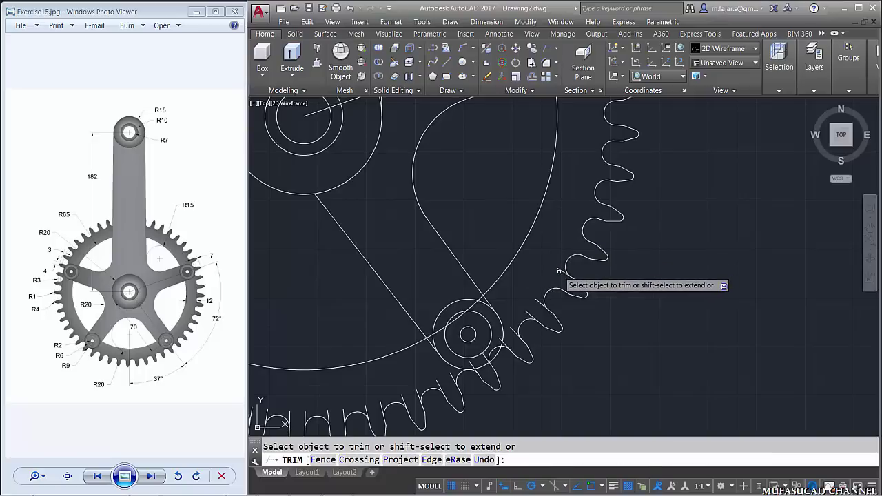
{"action": "left_click", "coordinate": [557, 272]}
{"action": "left_click", "coordinate": [539, 293]}
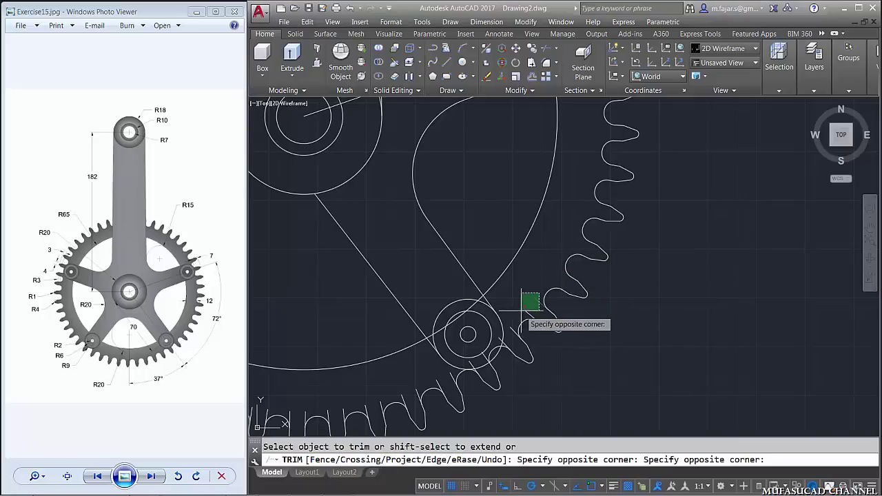
{"action": "left_click", "coordinate": [521, 310]}
- Trim the tooth flank lines that run inside the outer circle of the lower-right boss
{"action": "middle_click_drag", "start_coordinate": [520, 310], "coordinate": [564, 234]}
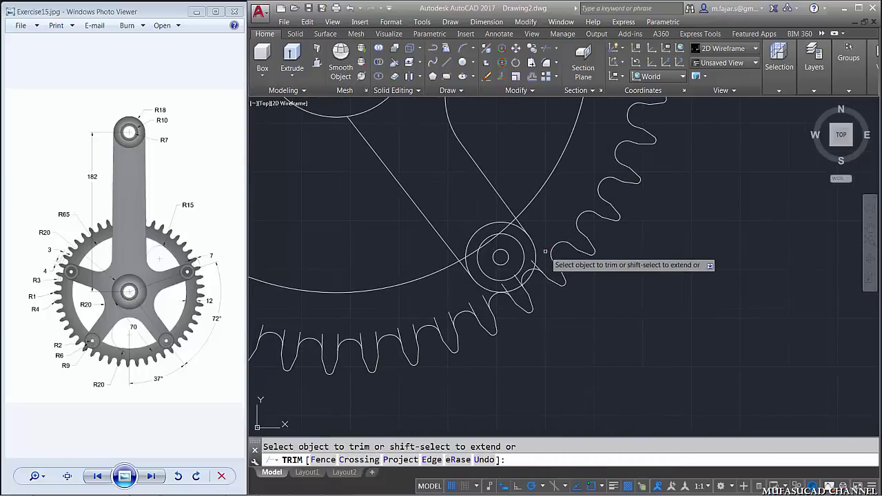
{"action": "scroll", "coordinate": [531, 261], "scroll_direction": "up", "scroll_amount": 5}
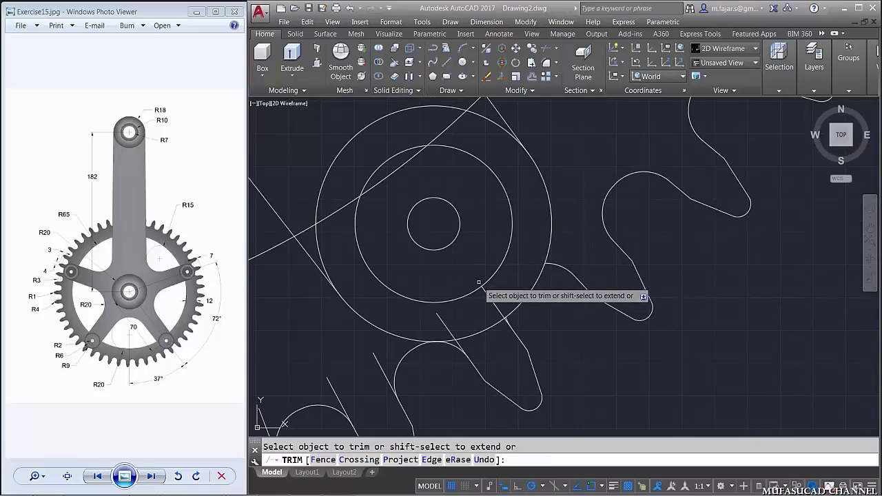
{"action": "left_click", "coordinate": [482, 284]}
{"action": "left_click", "coordinate": [470, 314]}
{"action": "left_click", "coordinate": [506, 314]}
{"action": "left_click", "coordinate": [498, 297]}
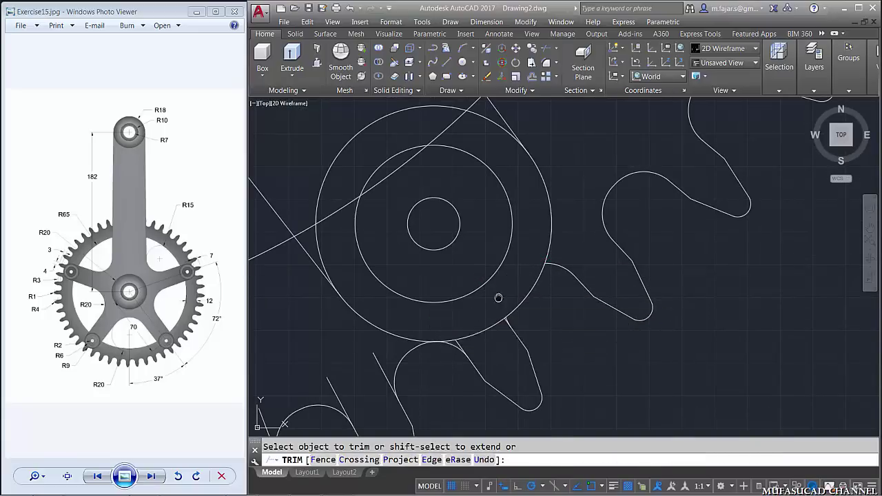
- Trim the excess flank ends on the first tooth below and left of the lower-right boss
{"action": "middle_click_drag", "start_coordinate": [498, 297], "coordinate": [521, 187]}
{"action": "left_click", "coordinate": [407, 236]}
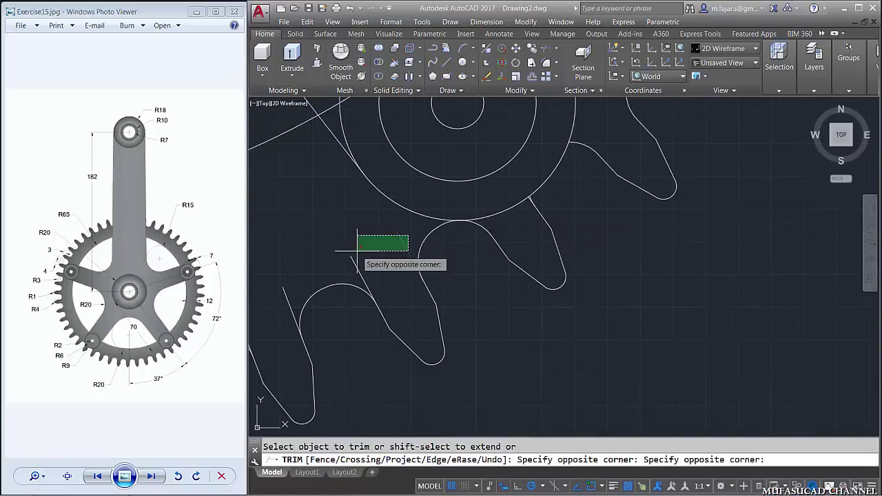
{"action": "left_click", "coordinate": [358, 252]}
{"action": "scroll", "coordinate": [489, 193], "scroll_direction": "down", "scroll_amount": 3}
{"action": "scroll", "coordinate": [531, 184], "scroll_direction": "up", "scroll_amount": 5}
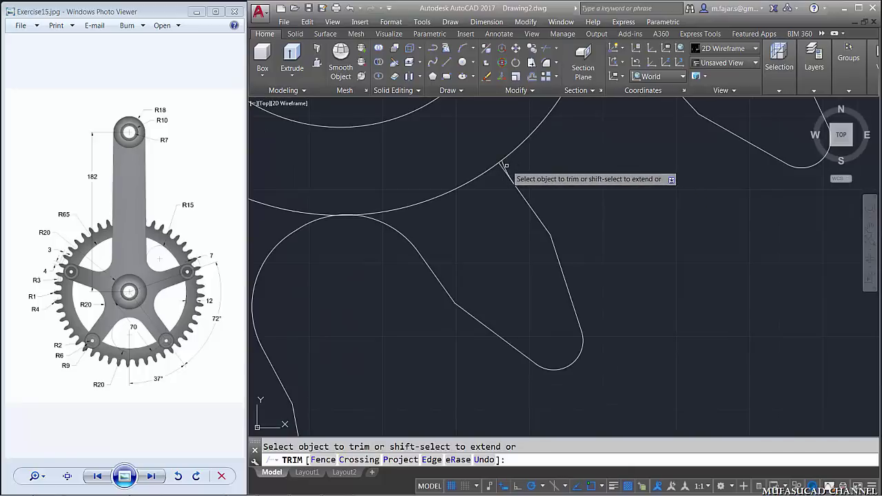
{"action": "scroll", "coordinate": [501, 165], "scroll_direction": "down", "scroll_amount": 3}
{"action": "scroll", "coordinate": [689, 160], "scroll_direction": "up", "scroll_amount": 4}
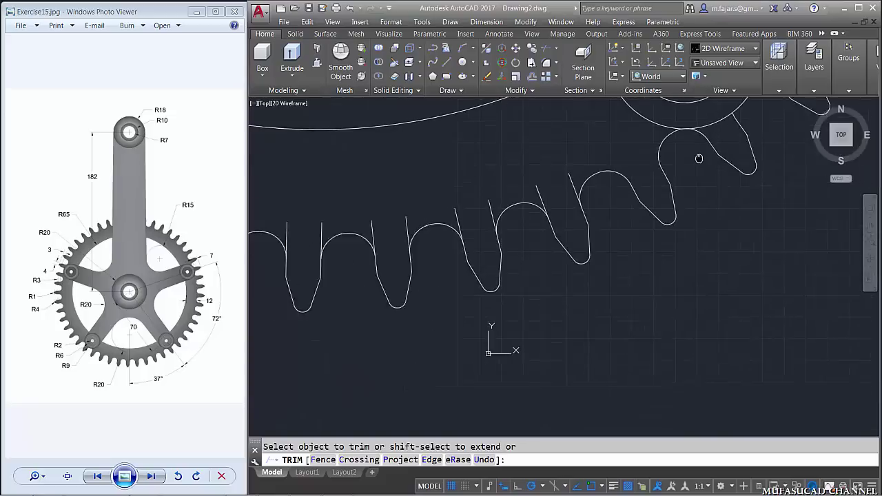
- Trim the excess flank ends inside the gap arcs on the teeth along the chainring's bottom, past its bottom-centre tooth
{"action": "left_click", "coordinate": [597, 146]}
{"action": "left_click", "coordinate": [504, 176]}
{"action": "left_click", "coordinate": [509, 167]}
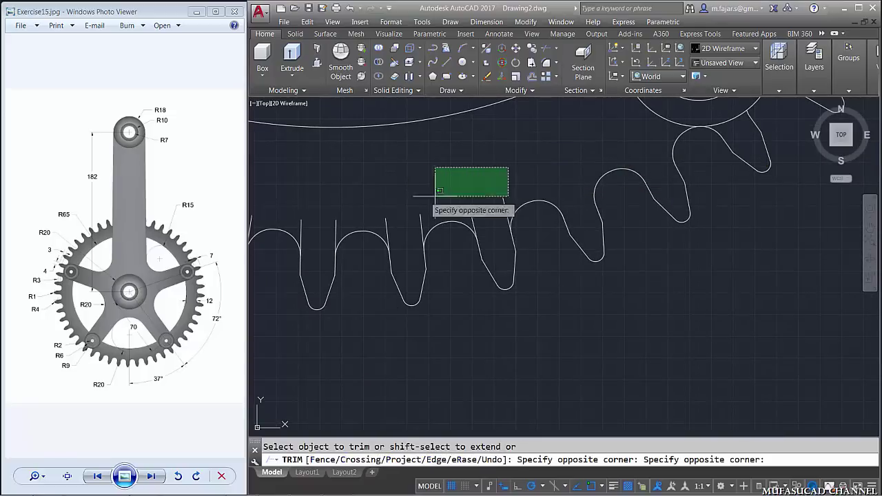
{"action": "left_click", "coordinate": [355, 222]}
{"action": "scroll", "coordinate": [531, 197], "scroll_direction": "down", "scroll_amount": 2}
{"action": "scroll", "coordinate": [600, 171], "scroll_direction": "up", "scroll_amount": 2}
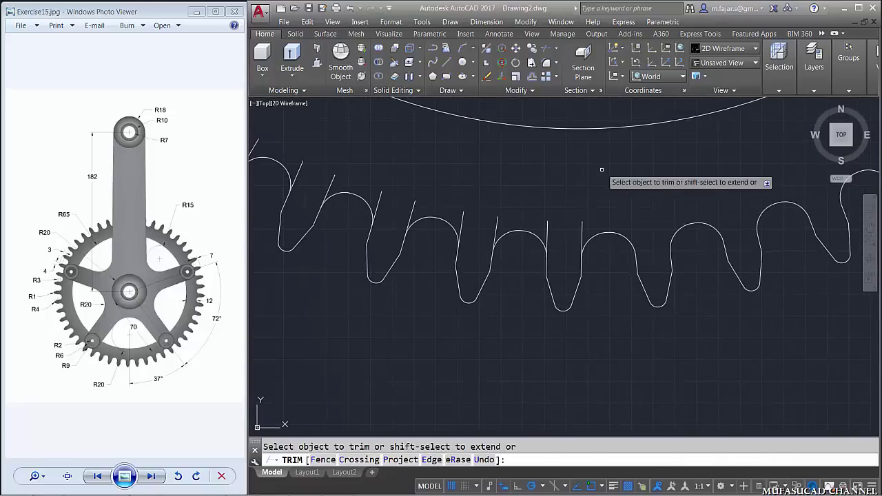
{"action": "left_click", "coordinate": [607, 166]}
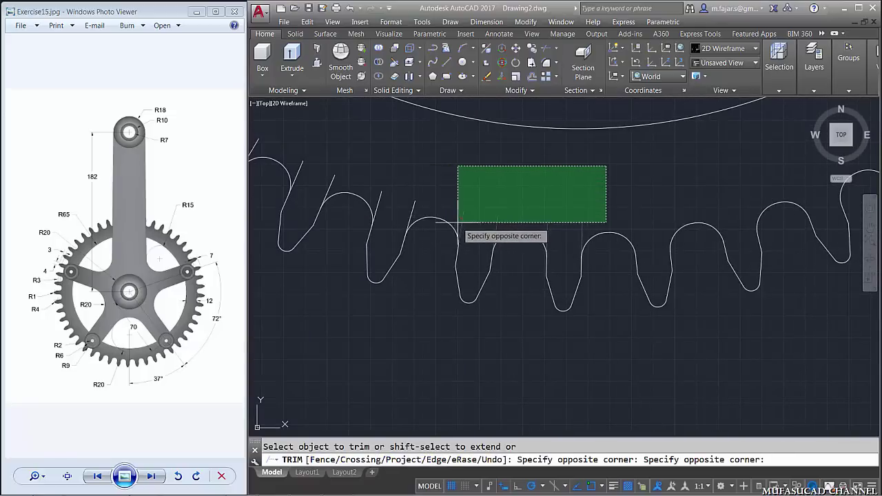
{"action": "left_click", "coordinate": [458, 220]}
- Trim the excess flank ends on the next three teeth left of the chainring's bottom centre
{"action": "scroll", "coordinate": [494, 215], "scroll_direction": "down", "scroll_amount": 2}
{"action": "scroll", "coordinate": [592, 194], "scroll_direction": "up", "scroll_amount": 2}
{"action": "left_click", "coordinate": [567, 247]}
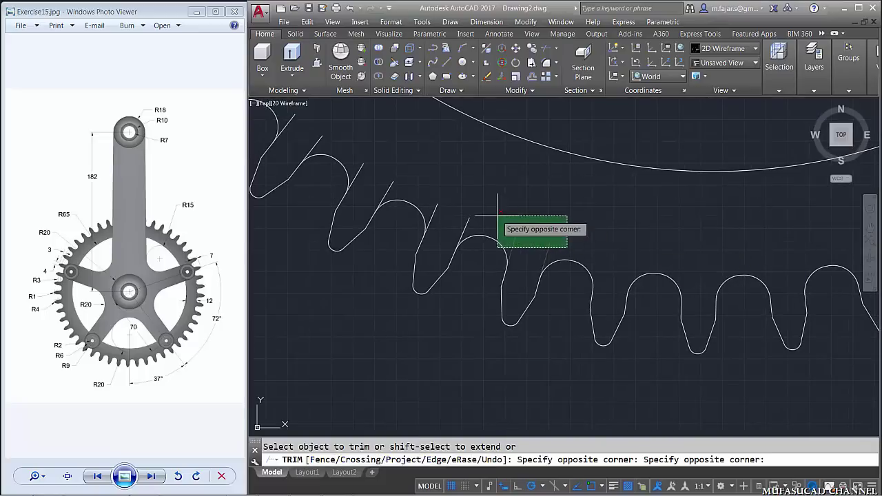
{"action": "left_click", "coordinate": [515, 212]}
{"action": "left_click", "coordinate": [477, 221]}
{"action": "left_click", "coordinate": [441, 195]}
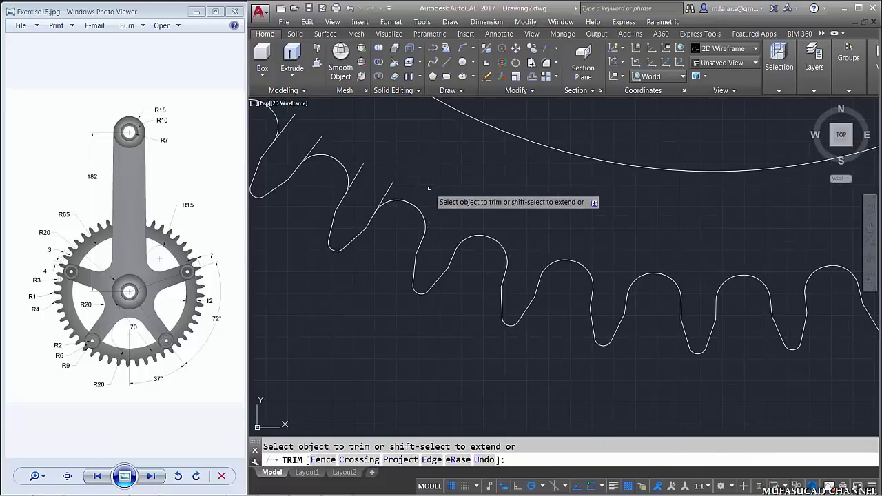
{"action": "left_click", "coordinate": [405, 185]}
{"action": "left_click", "coordinate": [372, 159]}
- Trim the excess flank ends inside the gap arcs on the chainring's lower-left diagonal teeth
{"action": "scroll", "coordinate": [577, 310], "scroll_direction": "up", "scroll_amount": 3}
{"action": "left_click", "coordinate": [531, 295]}
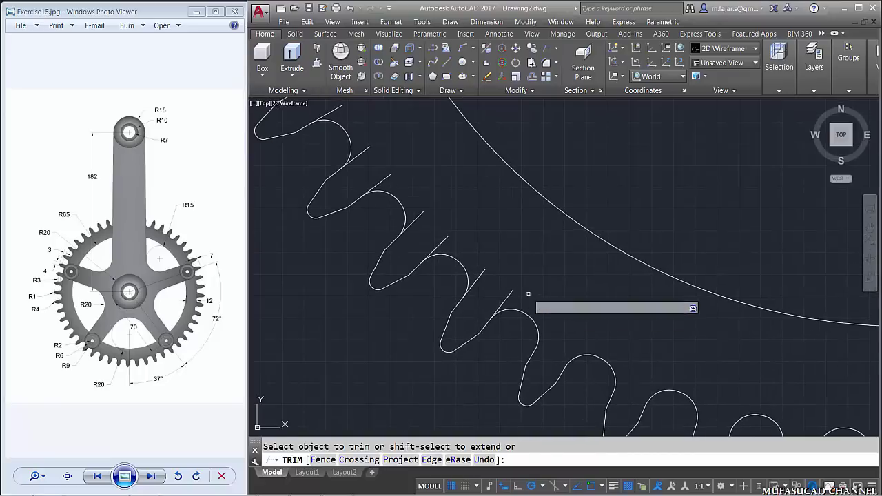
{"action": "left_click", "coordinate": [483, 259]}
{"action": "left_click", "coordinate": [457, 232]}
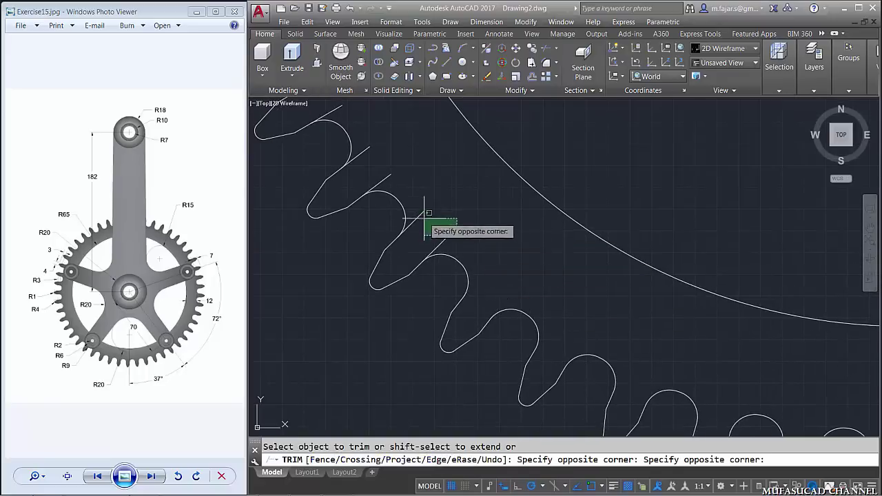
{"action": "left_click", "coordinate": [403, 201]}
{"action": "left_click", "coordinate": [453, 226]}
{"action": "left_click", "coordinate": [416, 192]}
{"action": "left_click", "coordinate": [405, 173]}
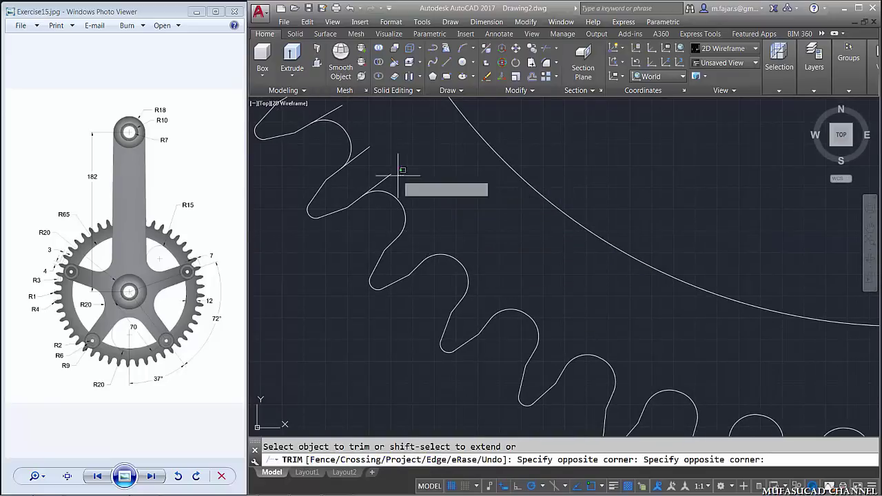
{"action": "left_click", "coordinate": [416, 146]}
- Trim the excess flank ends on the next three teeth up the chainring's left side, below the horizontal ones
{"action": "scroll", "coordinate": [420, 155], "scroll_direction": "down", "scroll_amount": 2}
{"action": "scroll", "coordinate": [420, 154], "scroll_direction": "down", "scroll_amount": 3}
{"action": "scroll", "coordinate": [466, 293], "scroll_direction": "up", "scroll_amount": 4}
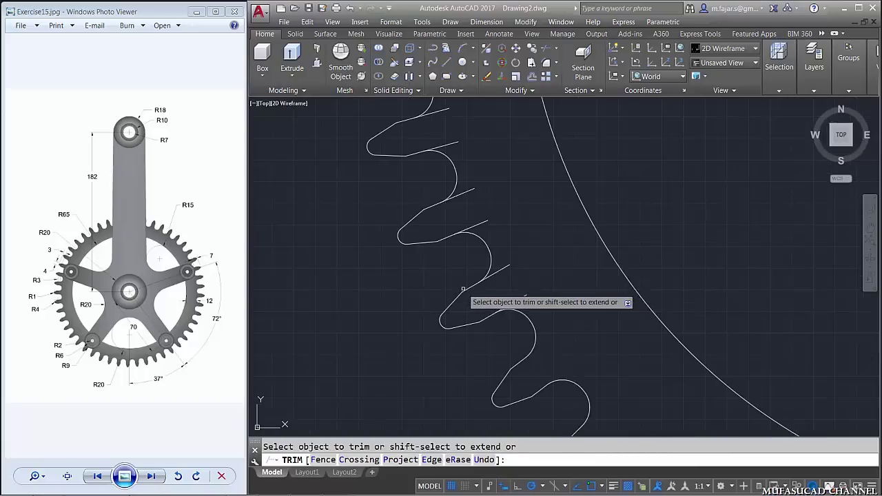
{"action": "left_click", "coordinate": [536, 262]}
{"action": "left_click", "coordinate": [508, 292]}
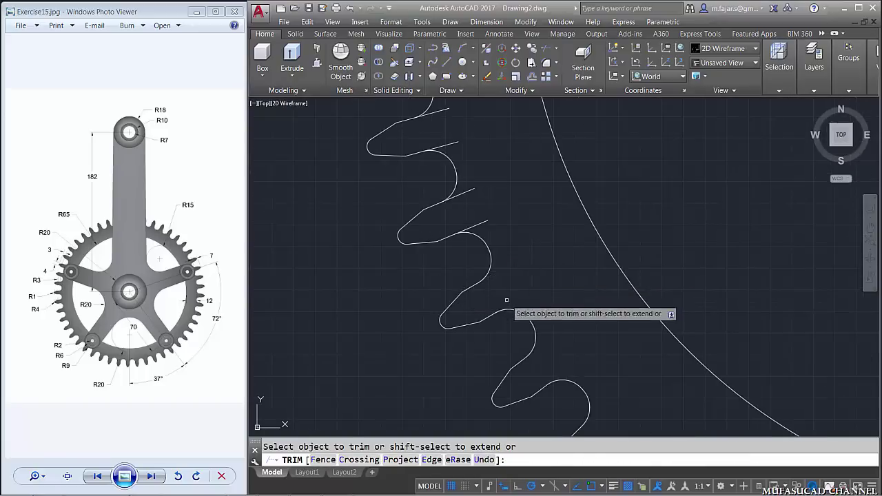
{"action": "left_click", "coordinate": [499, 232]}
{"action": "left_click", "coordinate": [473, 182]}
{"action": "left_click", "coordinate": [472, 144]}
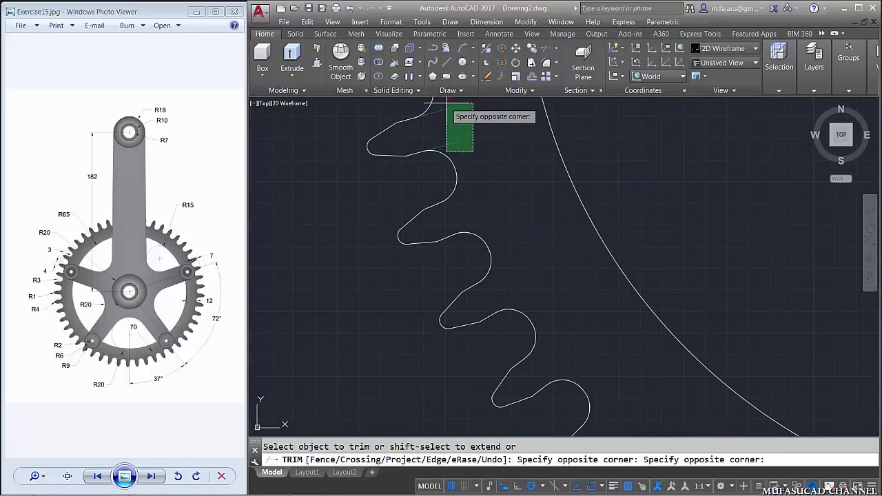
{"action": "left_click", "coordinate": [448, 105]}
- Trim the excess flank ends on the three nearly horizontal teeth at the chainring's far left
{"action": "scroll", "coordinate": [507, 141], "scroll_direction": "down", "scroll_amount": 3}
{"action": "scroll", "coordinate": [546, 354], "scroll_direction": "up", "scroll_amount": 2}
{"action": "scroll", "coordinate": [537, 337], "scroll_direction": "up", "scroll_amount": 3}
{"action": "left_click", "coordinate": [527, 323]}
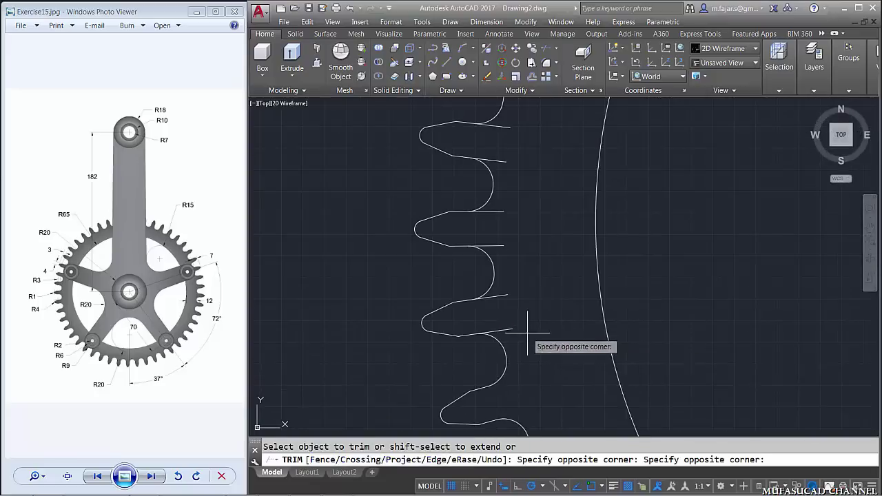
{"action": "left_click", "coordinate": [482, 275]}
{"action": "left_click", "coordinate": [515, 260]}
{"action": "left_click", "coordinate": [499, 210]}
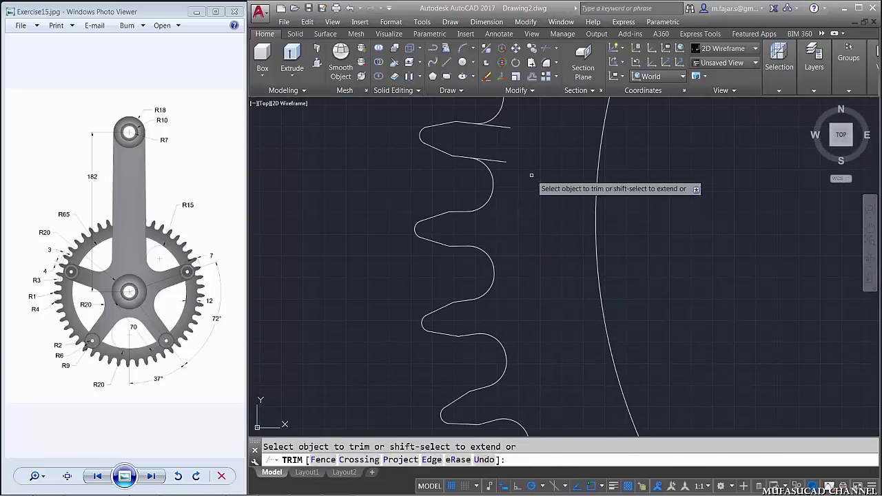
{"action": "left_click", "coordinate": [531, 172]}
{"action": "left_click", "coordinate": [500, 121]}
- Trim the excess flank ends on the next three teeth above the chainring's far-left teeth
{"action": "scroll", "coordinate": [541, 157], "scroll_direction": "down", "scroll_amount": 3}
{"action": "scroll", "coordinate": [528, 363], "scroll_direction": "up", "scroll_amount": 3}
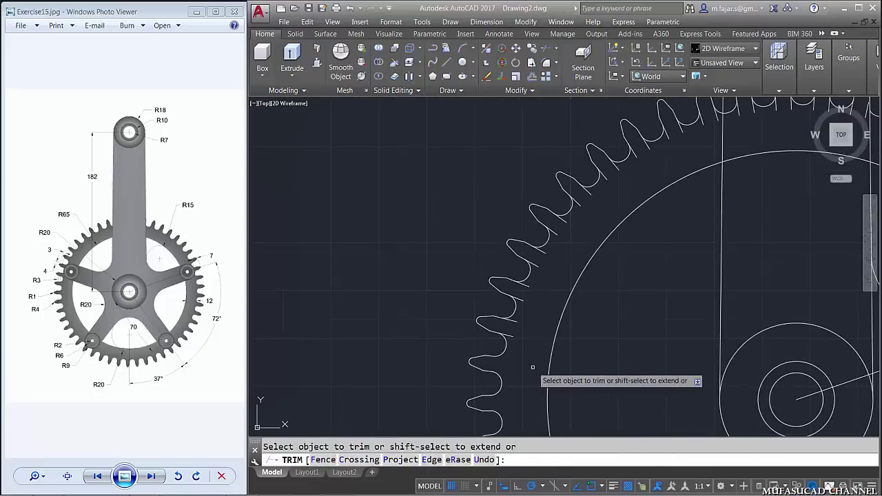
{"action": "left_click", "coordinate": [524, 314]}
{"action": "left_click", "coordinate": [508, 305]}
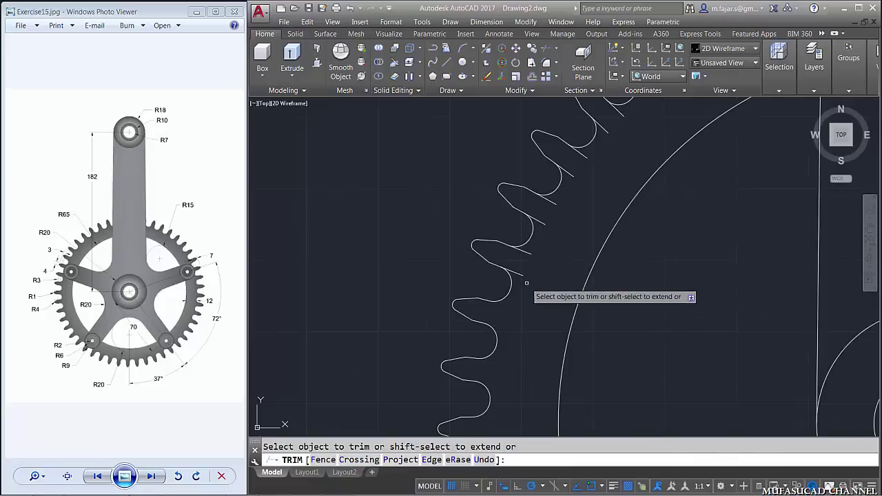
{"action": "left_click", "coordinate": [543, 249]}
{"action": "left_click", "coordinate": [524, 253]}
{"action": "left_click", "coordinate": [577, 221]}
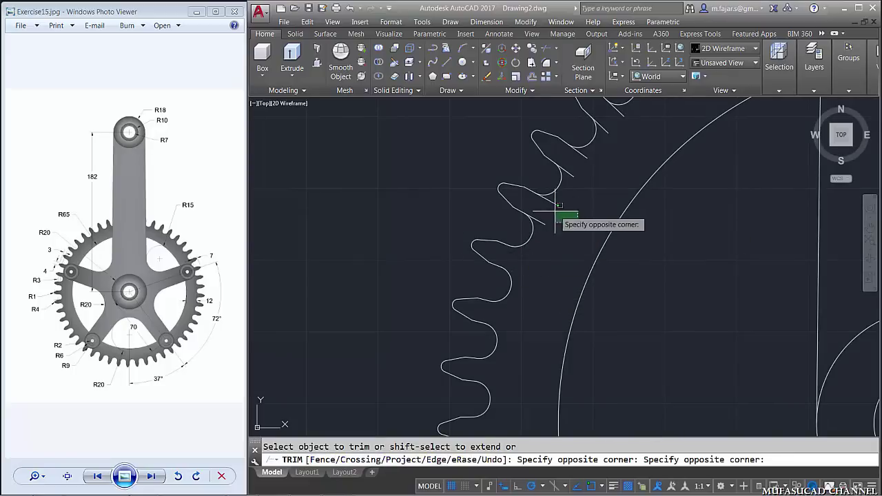
{"action": "left_click", "coordinate": [549, 201]}
- Trim the excess flank ends inside the gap arcs on the remaining upper-left teeth, up to near the crank arm's left edge
{"action": "scroll", "coordinate": [544, 222], "scroll_direction": "down", "scroll_amount": 3}
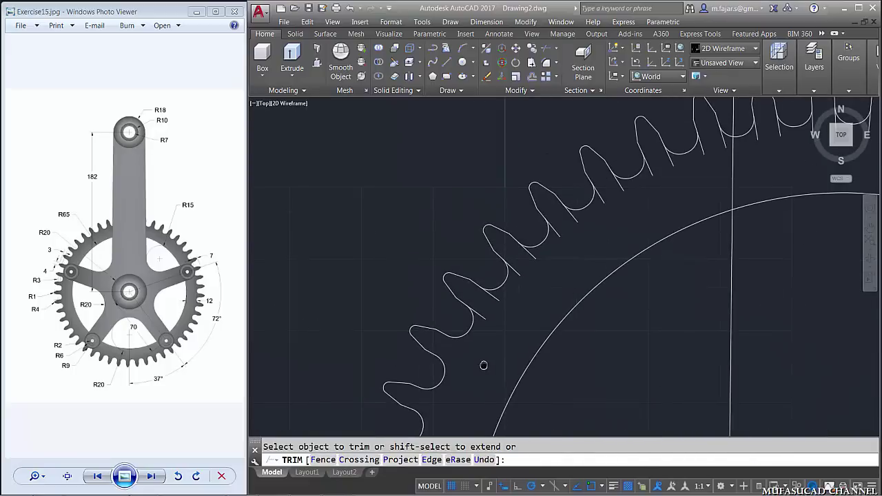
{"action": "scroll", "coordinate": [482, 364], "scroll_direction": "up", "scroll_amount": 3}
{"action": "left_click", "coordinate": [486, 301]}
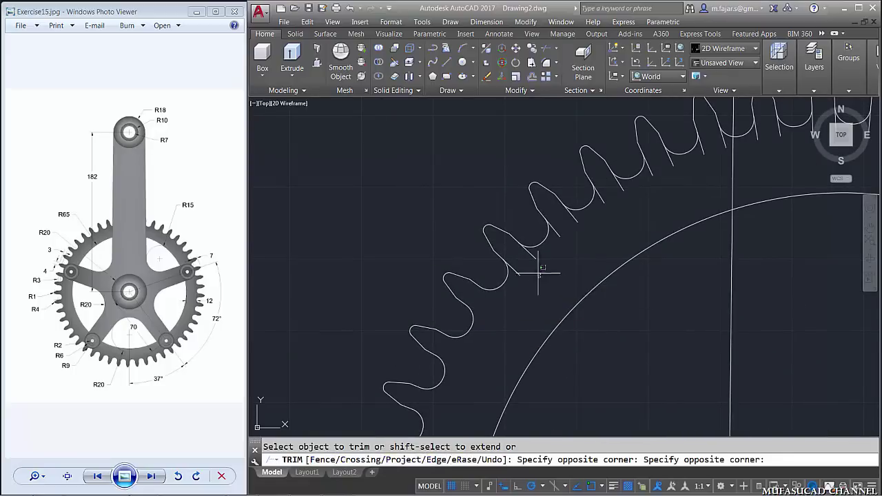
{"action": "left_click", "coordinate": [516, 260]}
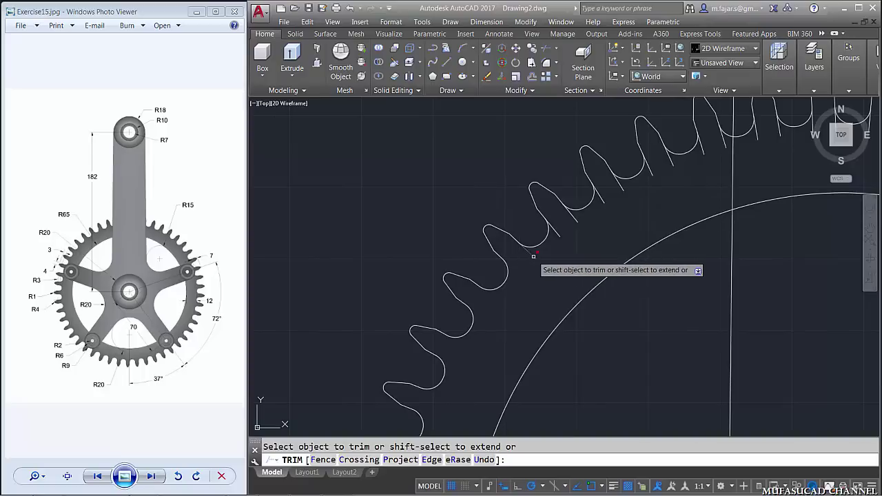
{"action": "left_click", "coordinate": [583, 243]}
{"action": "left_click", "coordinate": [559, 222]}
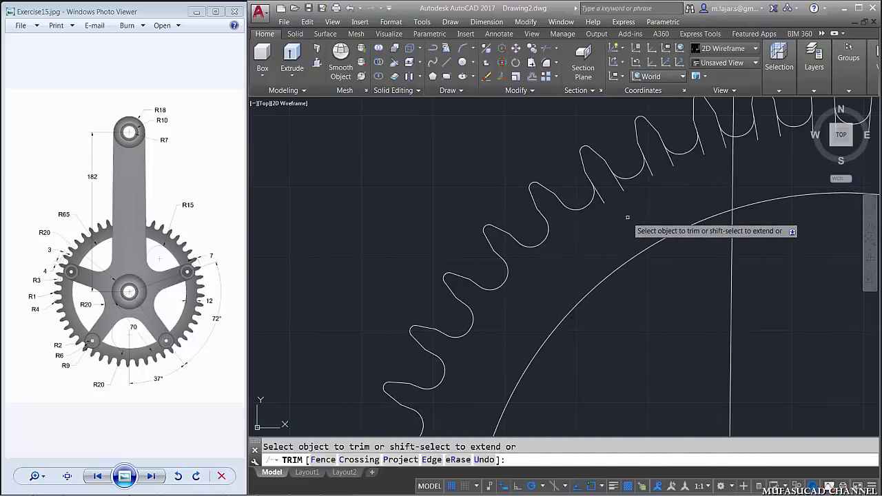
{"action": "left_click", "coordinate": [627, 217]}
{"action": "left_click", "coordinate": [605, 191]}
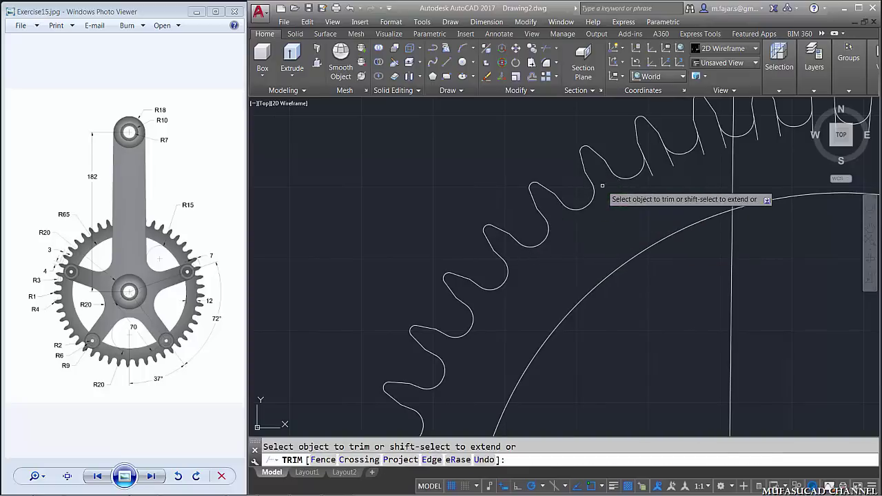
{"action": "left_click", "coordinate": [675, 183]}
{"action": "left_click", "coordinate": [650, 158]}
{"action": "middle_click_drag", "start_coordinate": [700, 155], "coordinate": [432, 262]}
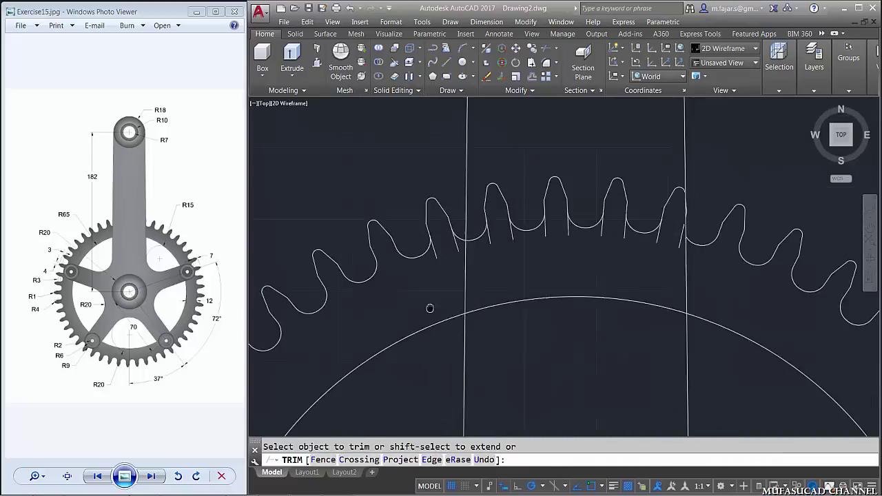
- Trim the excess flank ends on the tooth beside the crank arm's left edge, and the gap arc where it crosses that edge
{"action": "left_click", "coordinate": [455, 249]}
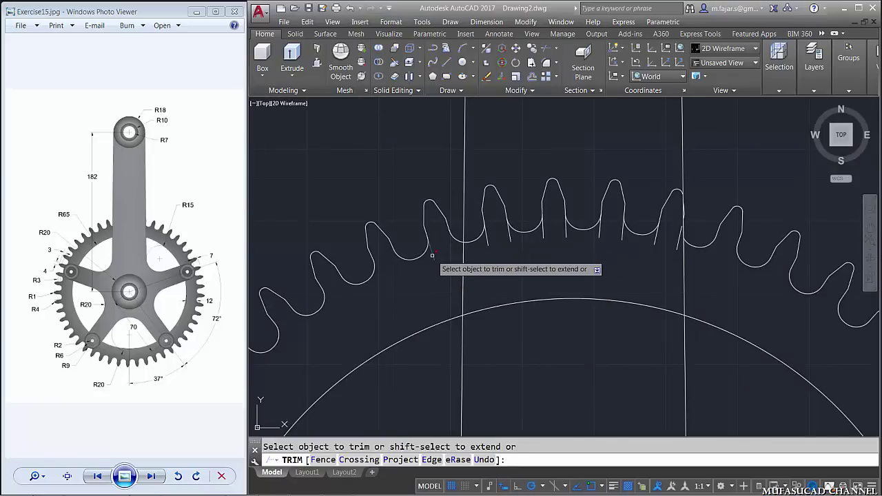
{"action": "left_click", "coordinate": [434, 255]}
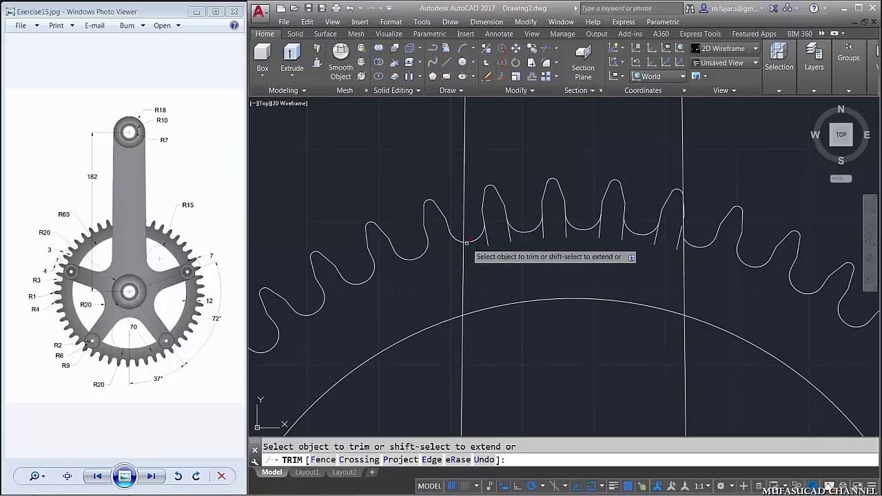
{"action": "left_click", "coordinate": [465, 242]}
{"action": "key", "text": "Return"}
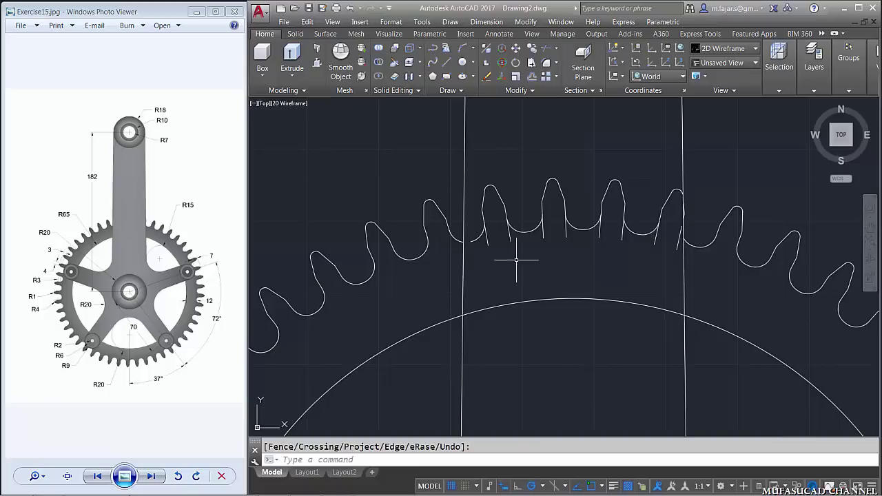
- Erase the teeth and gap arcs lying between the crank arm's two side edges
{"action": "left_click", "coordinate": [680, 164]}
{"action": "left_click", "coordinate": [474, 268]}
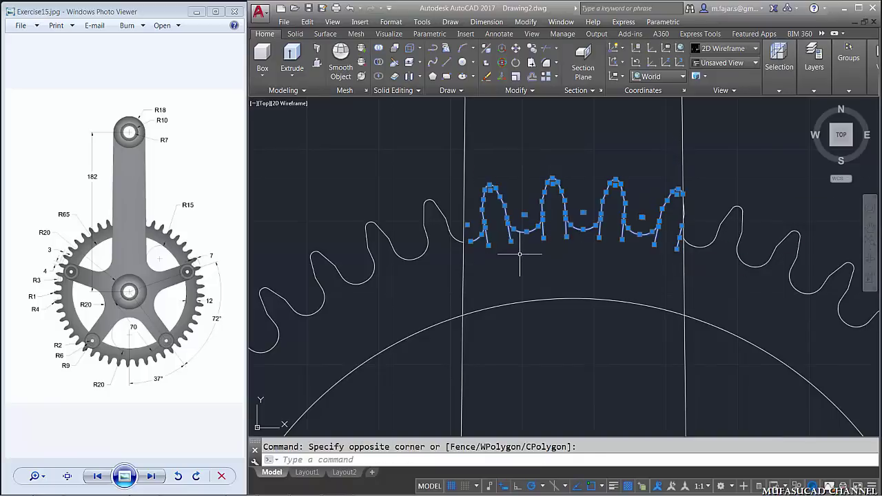
{"action": "key", "text": "Delete"}
{"action": "scroll", "coordinate": [637, 248], "scroll_direction": "down", "scroll_amount": 4}
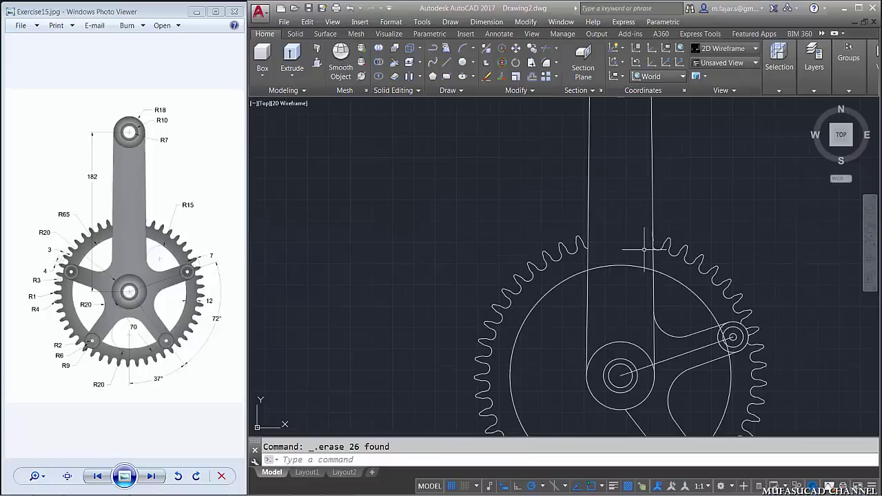
- Trim the chainring's inner circle where it passes through the upper-right and lower-right bolt bosses and their spoke ends
{"action": "middle_click_drag", "start_coordinate": [644, 250], "coordinate": [561, 175]}
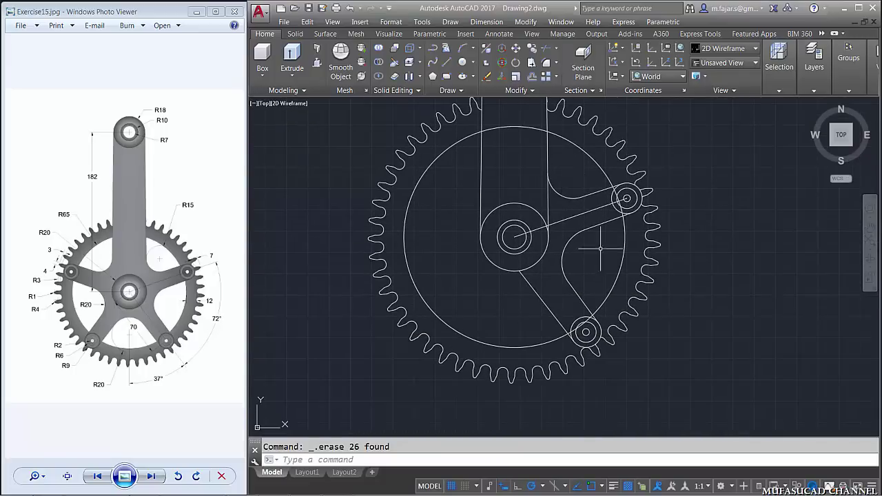
{"action": "type", "text": "tr"}
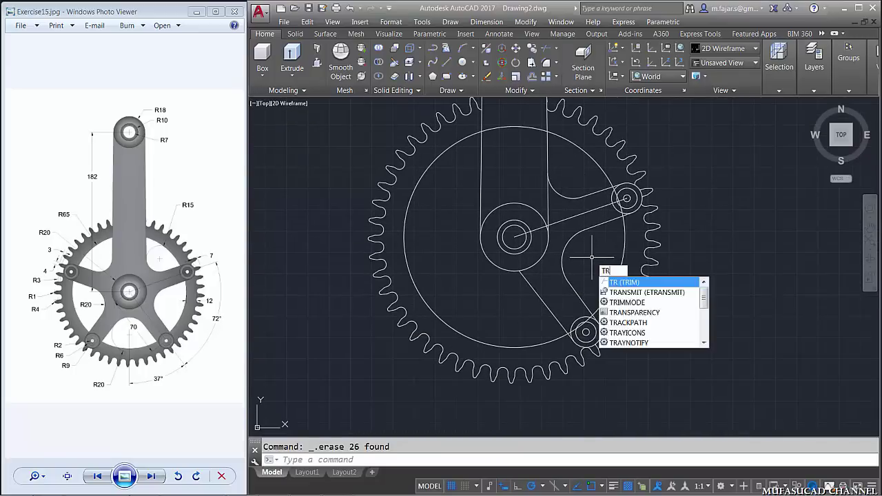
{"action": "key", "text": "Return"}
{"action": "key", "text": "Return"}
{"action": "scroll", "coordinate": [617, 186], "scroll_direction": "up", "scroll_amount": 5}
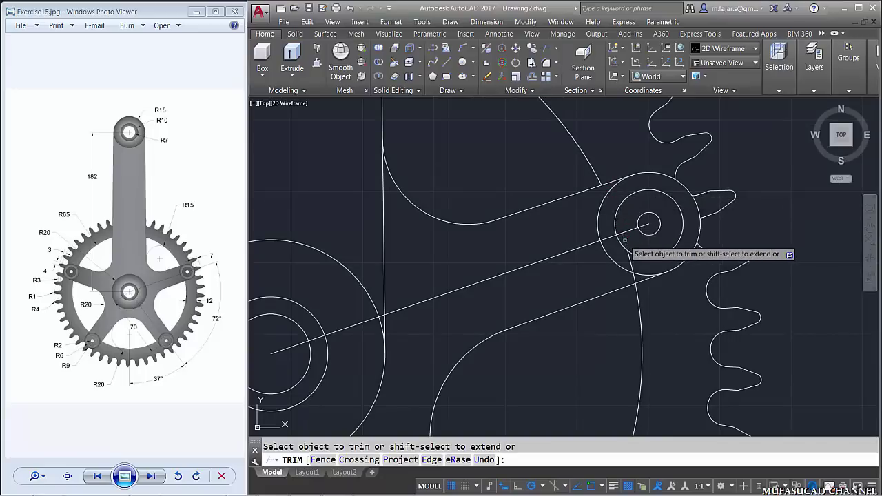
{"action": "scroll", "coordinate": [633, 280], "scroll_direction": "down", "scroll_amount": 5}
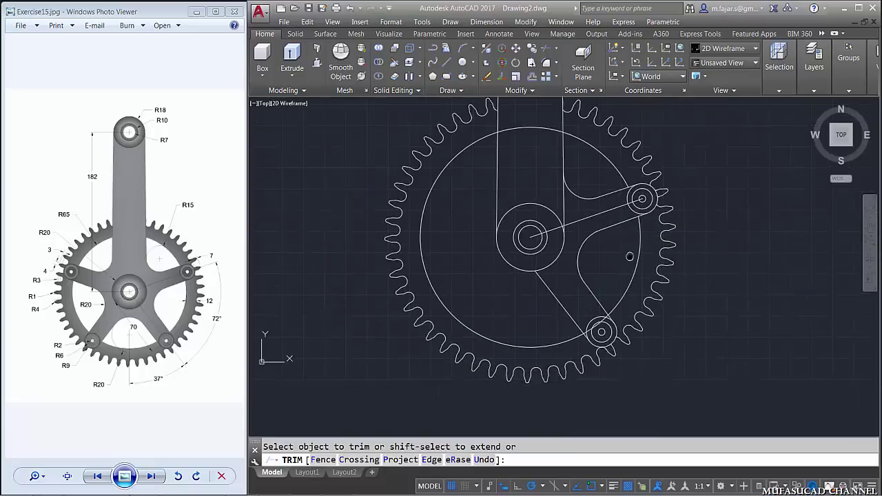
{"action": "scroll", "coordinate": [589, 307], "scroll_direction": "up", "scroll_amount": 5}
{"action": "left_click", "coordinate": [623, 267]}
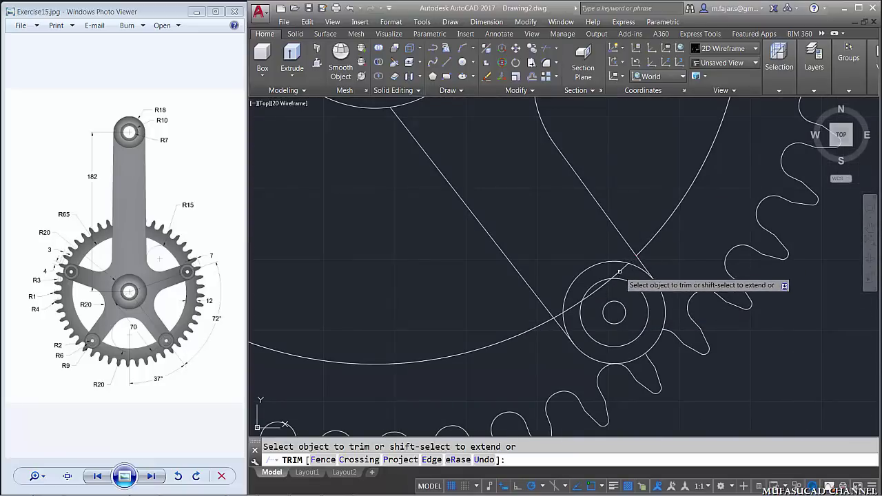
{"action": "left_click", "coordinate": [602, 281]}
{"action": "left_click", "coordinate": [571, 307]}
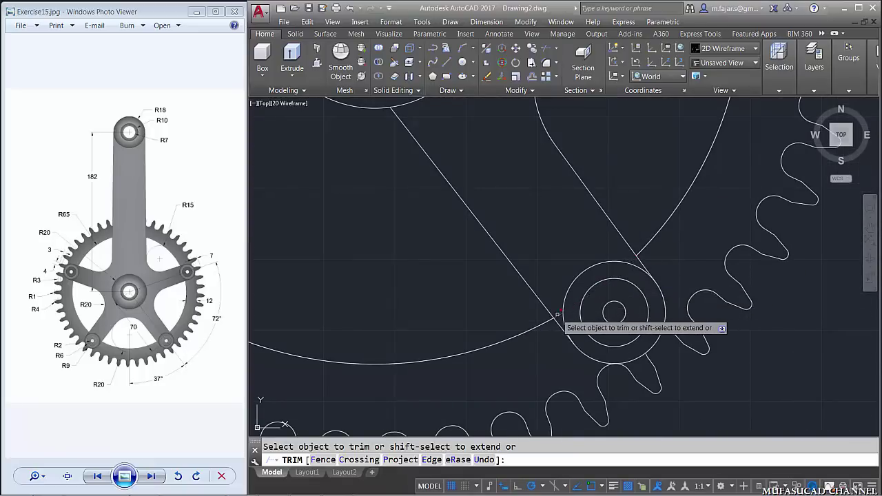
{"action": "scroll", "coordinate": [589, 254], "scroll_direction": "down", "scroll_amount": 4}
{"action": "key", "text": "Escape"}
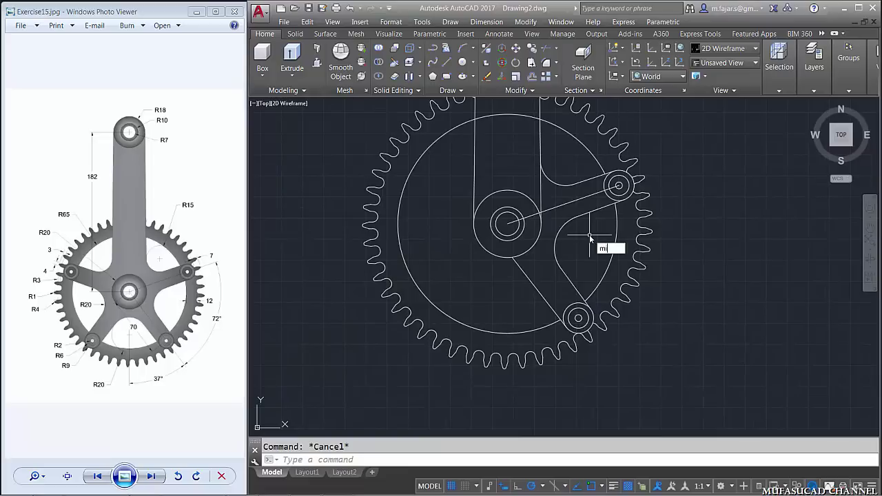
- Mirror the right-hand spoke outlines, fillets and both bolt boss circles about the vertical line through the hub centre, keeping the originals
{"action": "type", "text": "mi"}
{"action": "key", "text": "Return"}
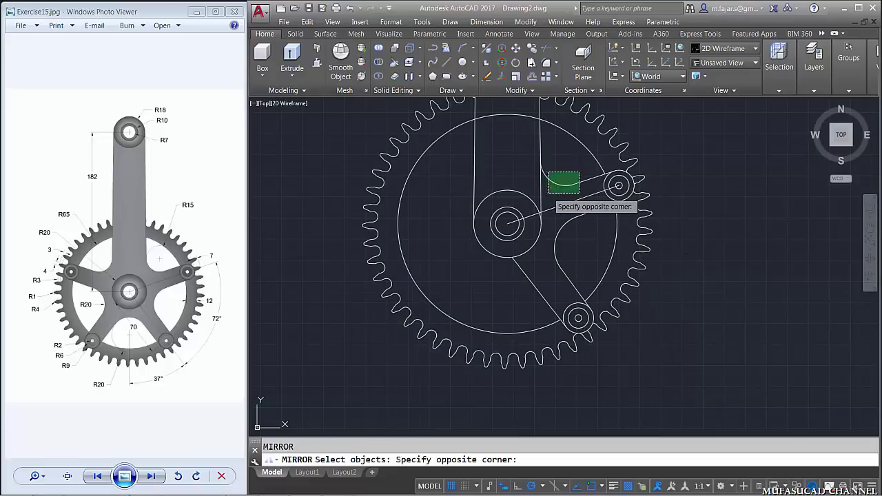
{"action": "left_click", "coordinate": [547, 195]}
{"action": "left_click", "coordinate": [586, 211]}
{"action": "left_click", "coordinate": [557, 235]}
{"action": "left_click", "coordinate": [575, 263]}
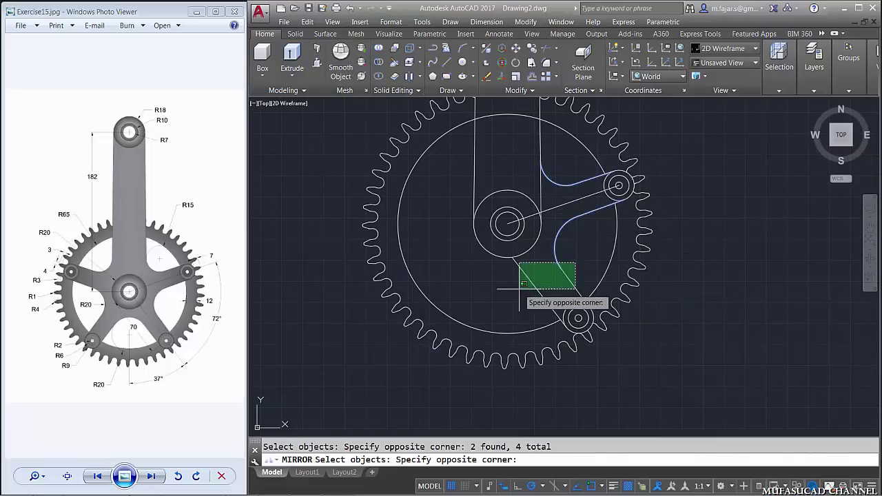
{"action": "left_click", "coordinate": [519, 288]}
{"action": "scroll", "coordinate": [599, 320], "scroll_direction": "up", "scroll_amount": 4}
{"action": "left_click", "coordinate": [591, 296]}
{"action": "left_click", "coordinate": [553, 320]}
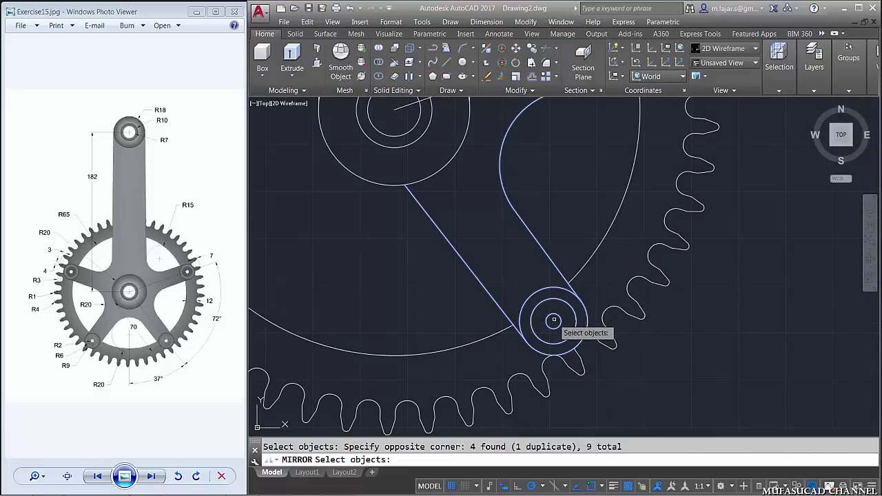
{"action": "scroll", "coordinate": [553, 319], "scroll_direction": "down", "scroll_amount": 4}
{"action": "scroll", "coordinate": [586, 256], "scroll_direction": "up", "scroll_amount": 4}
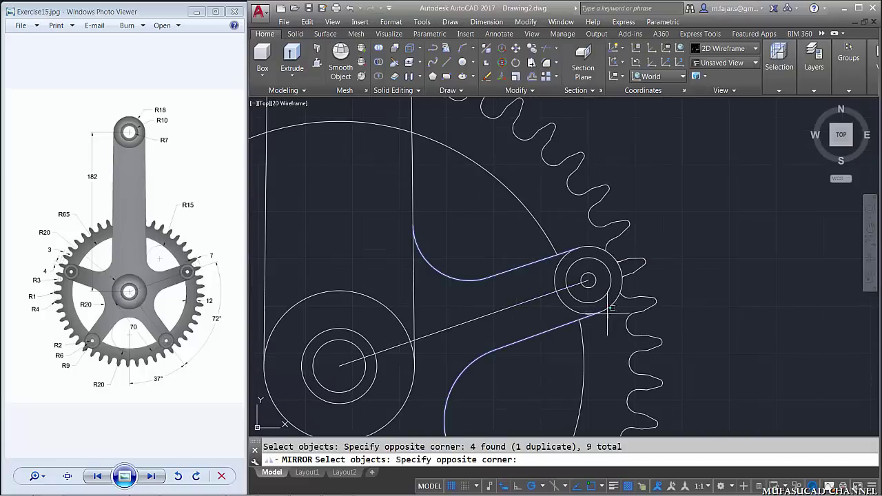
{"action": "left_click", "coordinate": [593, 291]}
{"action": "left_click", "coordinate": [594, 276]}
{"action": "scroll", "coordinate": [678, 169], "scroll_direction": "down", "scroll_amount": 3}
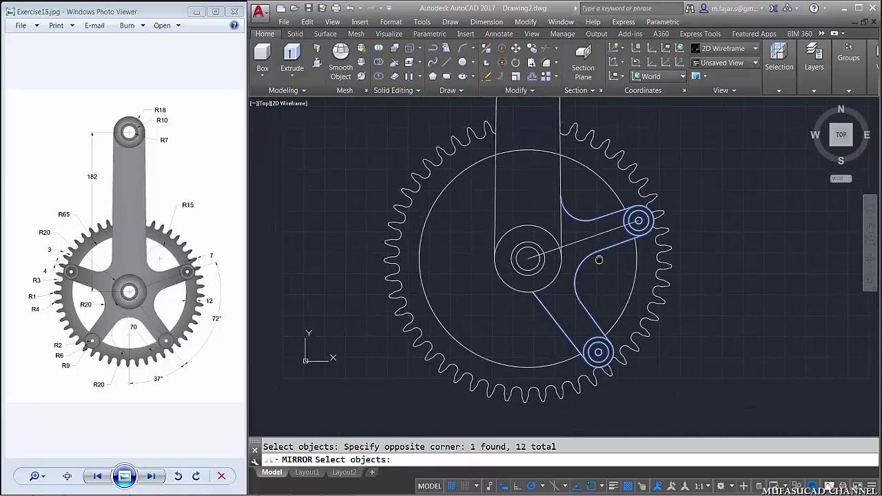
{"action": "key", "text": "Return"}
{"action": "left_click", "coordinate": [528, 257]}
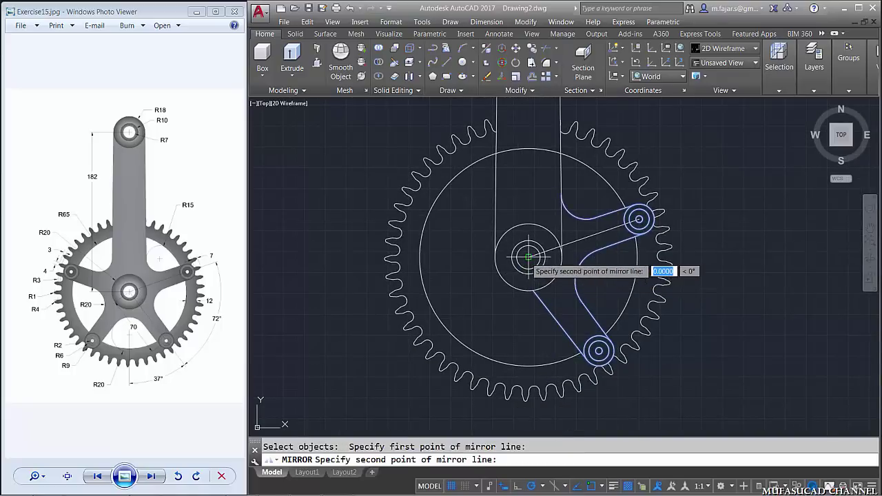
{"action": "left_click", "coordinate": [528, 191]}
{"action": "key", "text": "Return"}
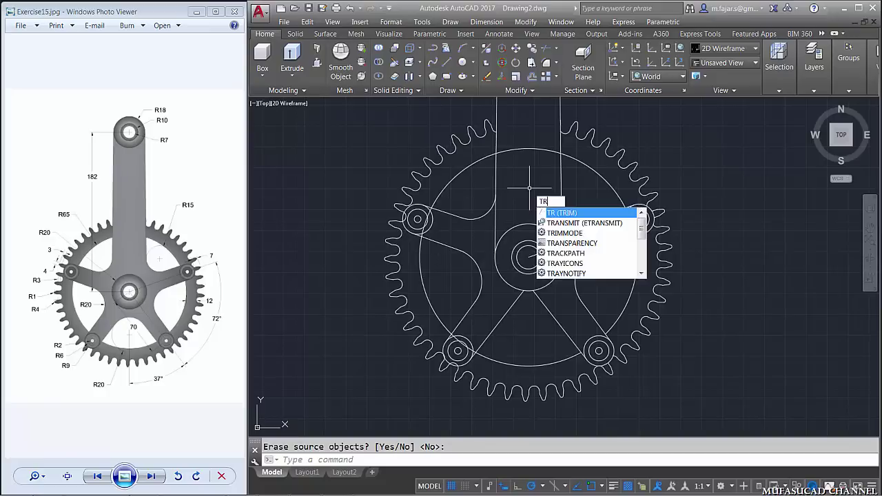
- Trim the crank arm's side edges below the upper spoke fillets
{"action": "key", "text": "Return"}
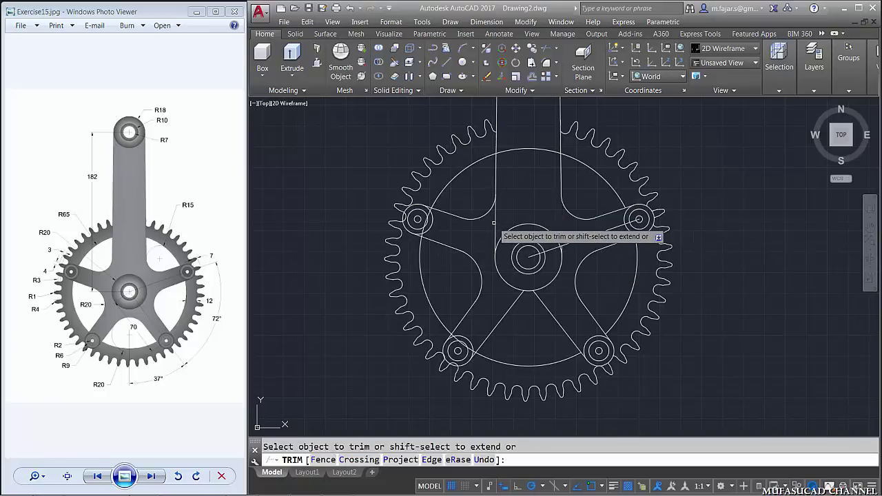
{"action": "scroll", "coordinate": [431, 215], "scroll_direction": "up", "scroll_amount": 10}
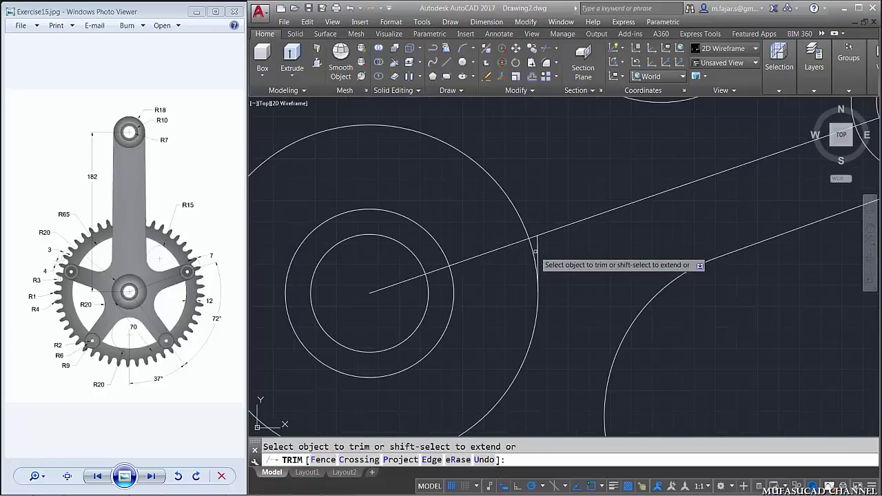
{"action": "scroll", "coordinate": [535, 252], "scroll_direction": "down", "scroll_amount": 5}
{"action": "scroll", "coordinate": [472, 268], "scroll_direction": "up", "scroll_amount": 4}
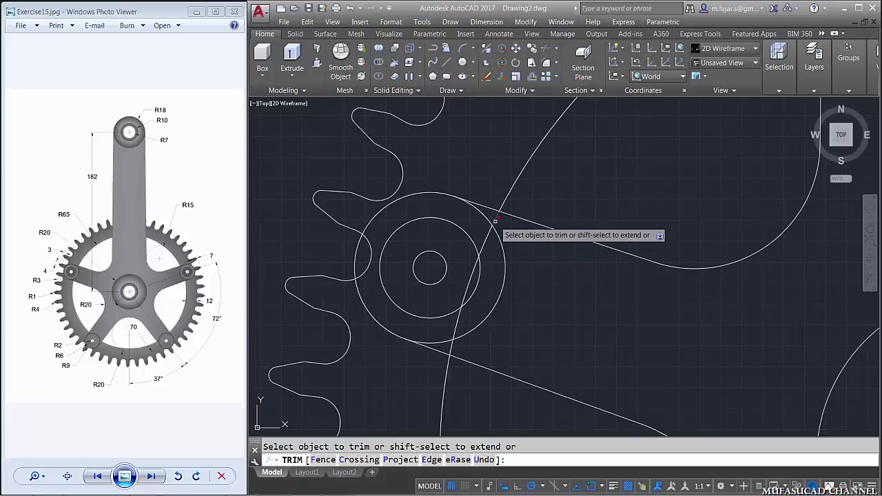
- Trim the chainring's inner circle and the tooth gap arc where they run inside the upper-left bolt boss
{"action": "left_click", "coordinate": [495, 220]}
{"action": "left_click", "coordinate": [488, 243]}
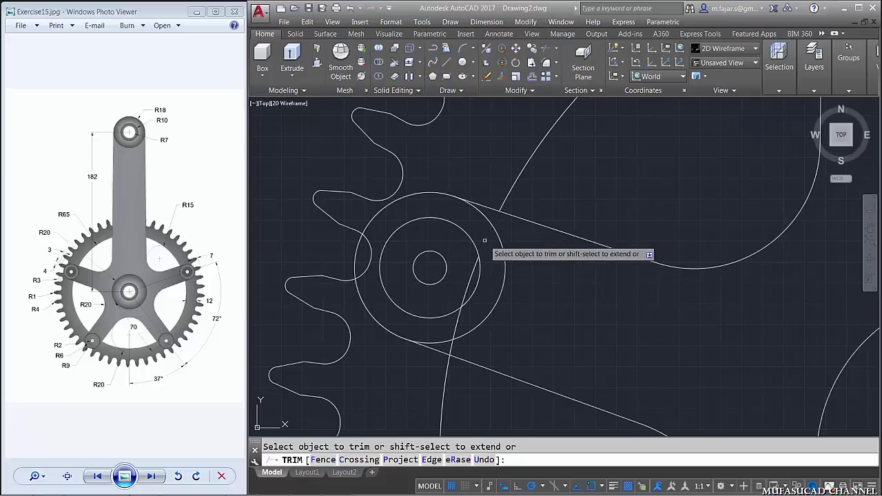
{"action": "left_click", "coordinate": [453, 326]}
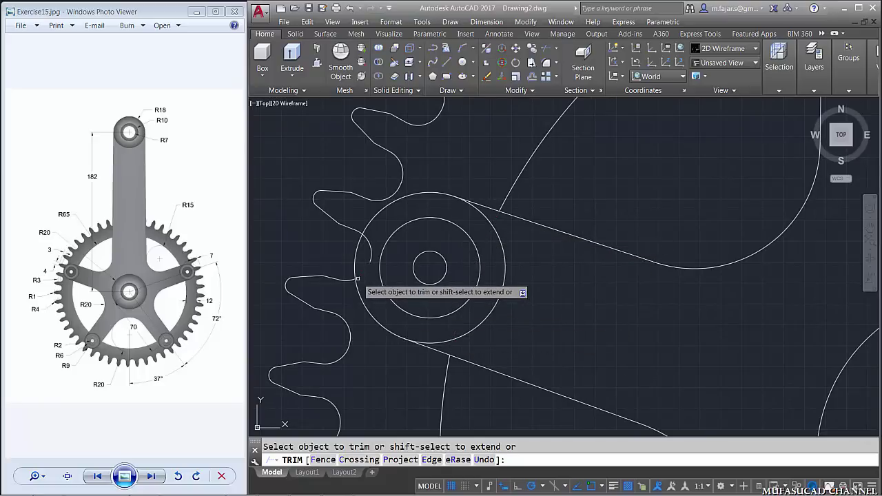
{"action": "left_click", "coordinate": [367, 241]}
{"action": "scroll", "coordinate": [423, 273], "scroll_direction": "down", "scroll_amount": 5}
{"action": "middle_click_drag", "start_coordinate": [423, 273], "coordinate": [462, 260]}
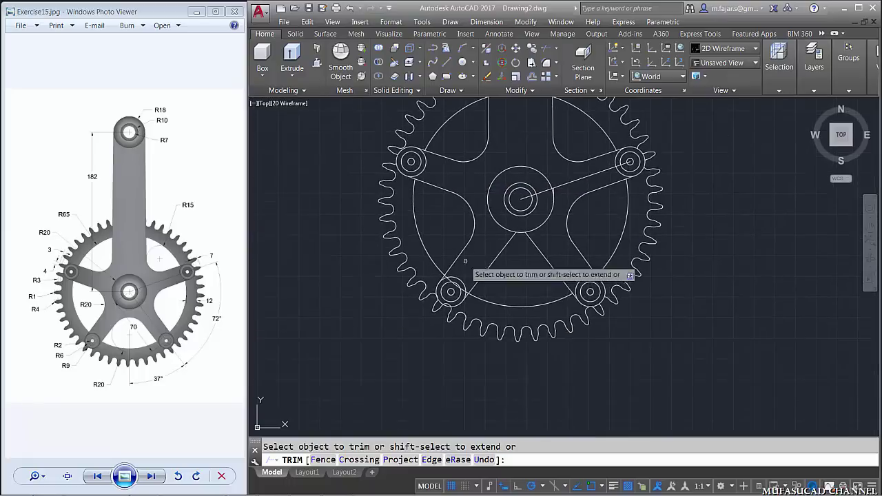
- Trim the inner circle and the tooth gap arcs where they run inside the lower-left bolt boss
{"action": "scroll", "coordinate": [454, 280], "scroll_direction": "up", "scroll_amount": 6}
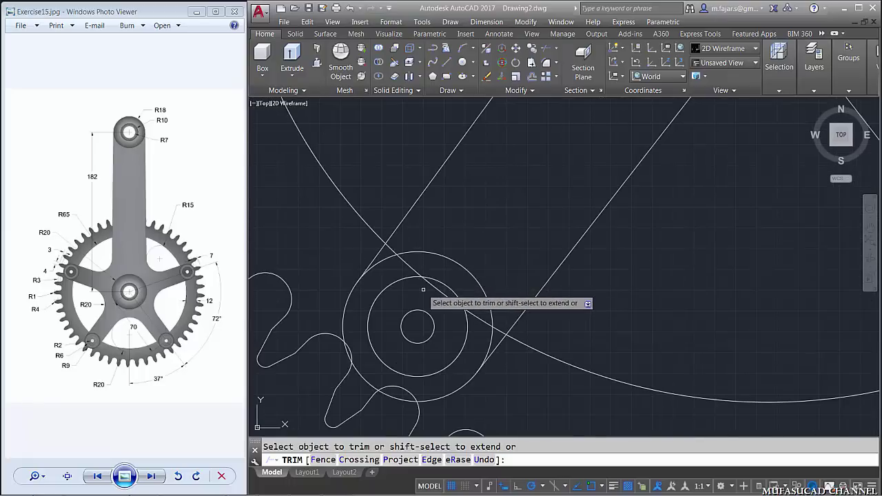
{"action": "left_click", "coordinate": [396, 255]}
{"action": "left_click", "coordinate": [442, 294]}
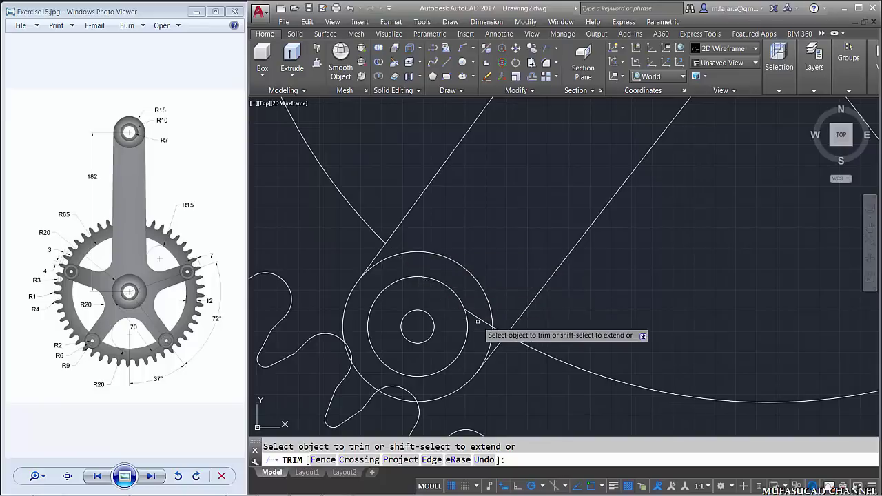
{"action": "left_click", "coordinate": [402, 391]}
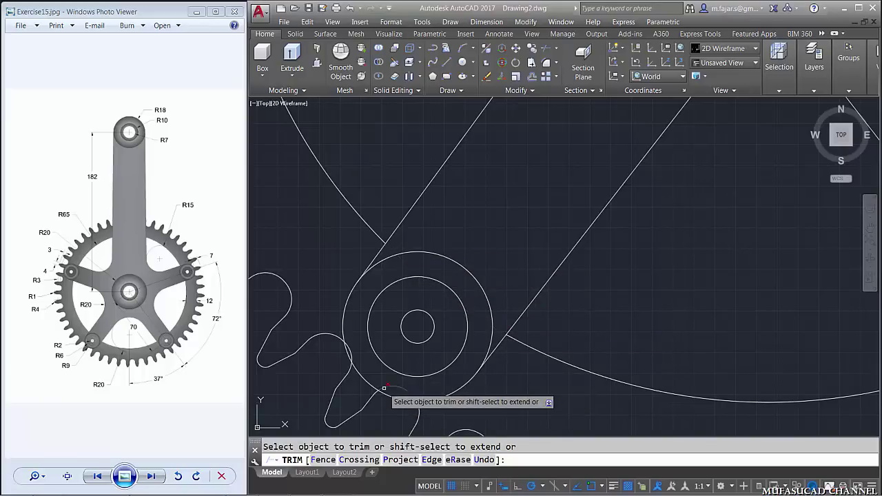
{"action": "left_click", "coordinate": [352, 355]}
{"action": "scroll", "coordinate": [563, 275], "scroll_direction": "down", "scroll_amount": 5}
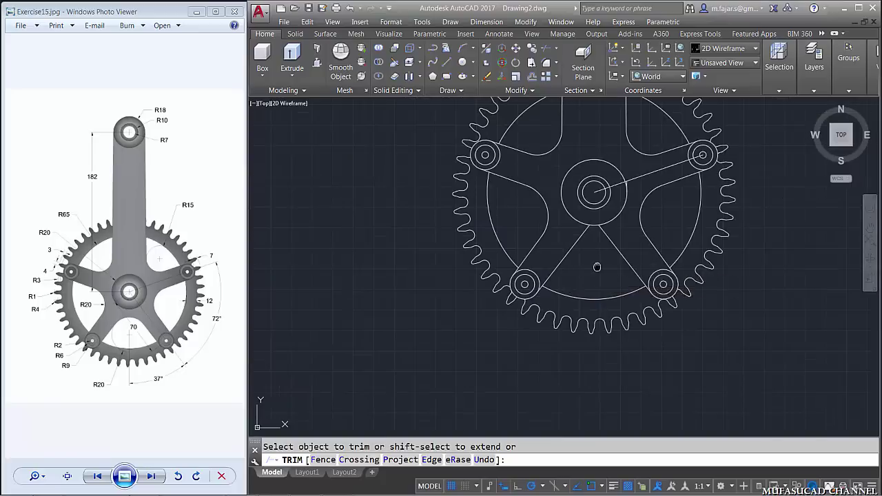
- Trim the chainring's inner circle between the crank arm's two side edges
{"action": "left_click", "coordinate": [534, 143]}
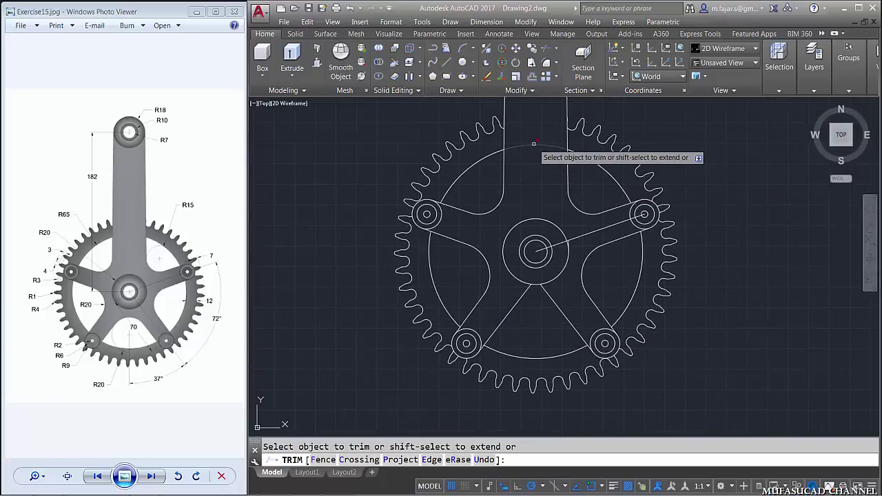
{"action": "scroll", "coordinate": [623, 237], "scroll_direction": "up", "scroll_amount": 4}
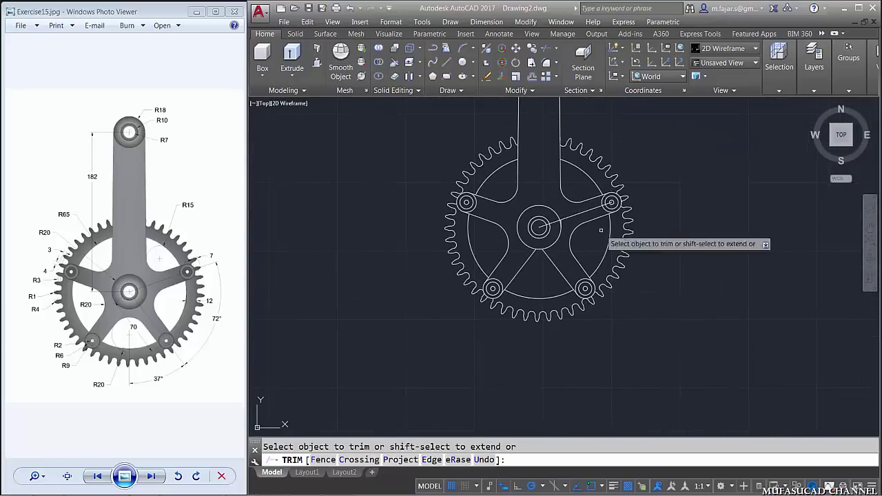
{"action": "key", "text": "Return"}
- Erase the construction line from the hub to the upper-right boss and the leftover arm edge stub beside the hub
{"action": "left_click", "coordinate": [580, 208]}
{"action": "scroll", "coordinate": [545, 230], "scroll_direction": "up", "scroll_amount": 5}
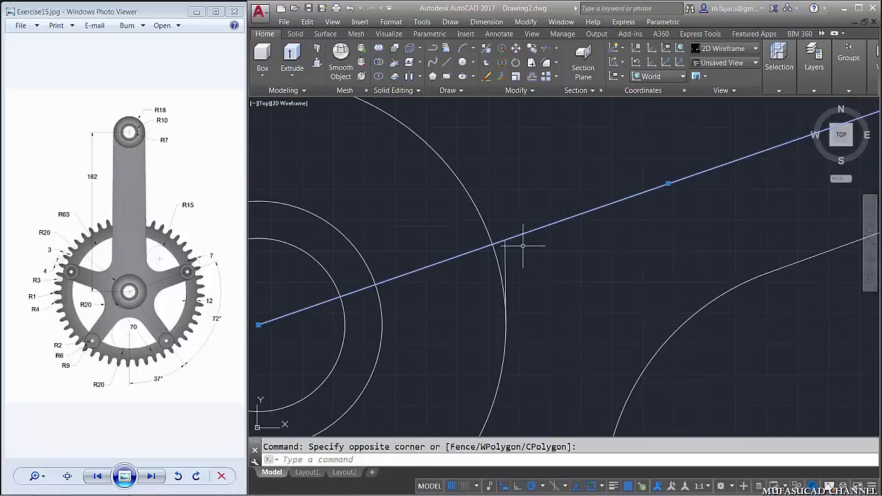
{"action": "left_click", "coordinate": [506, 250]}
{"action": "key", "text": "Delete"}
{"action": "scroll", "coordinate": [555, 252], "scroll_direction": "down", "scroll_amount": 6}
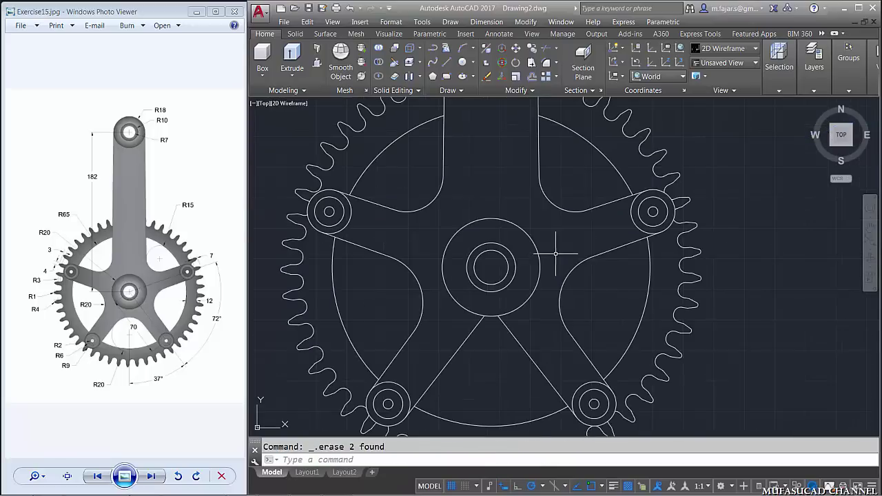
- Draw a radius 20 circle tangent to the facing edges of the two lower spokes below the hub
{"action": "middle_click_drag", "start_coordinate": [559, 296], "coordinate": [557, 284]}
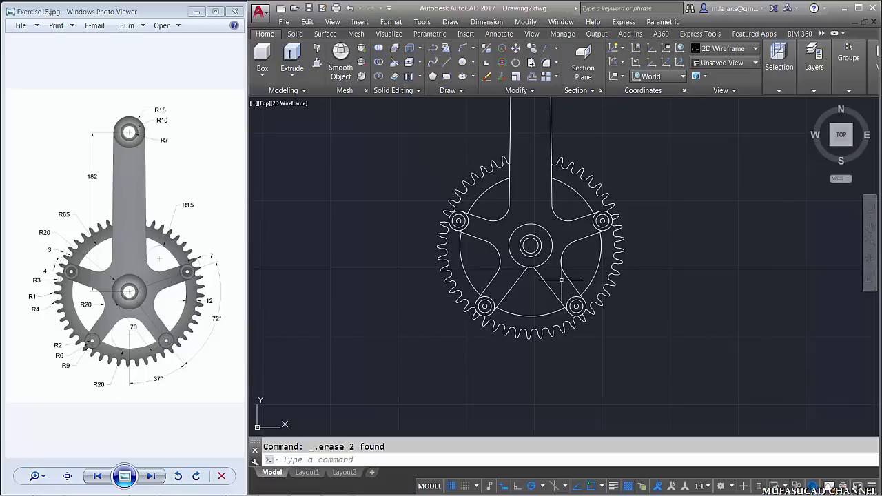
{"action": "scroll", "coordinate": [531, 292], "scroll_direction": "up", "scroll_amount": 2}
{"action": "key", "text": "Return"}
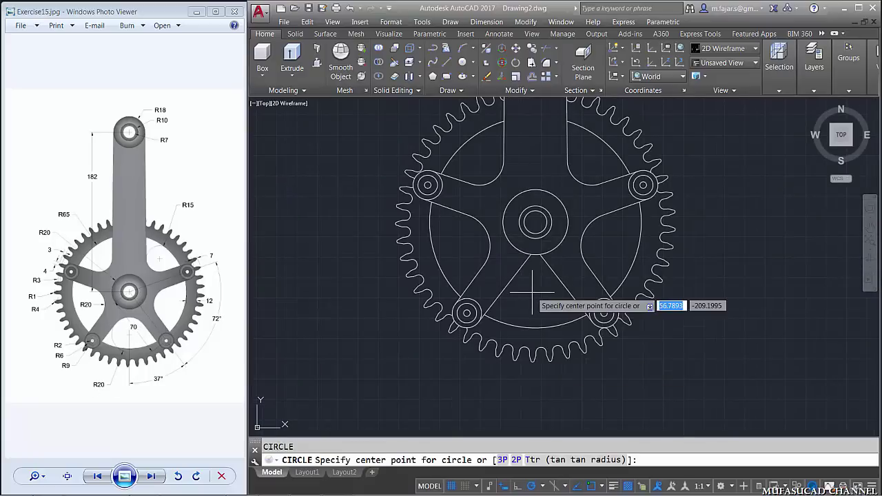
{"action": "type", "text": "ttr"}
{"action": "key", "text": "Return"}
{"action": "left_click", "coordinate": [513, 288]}
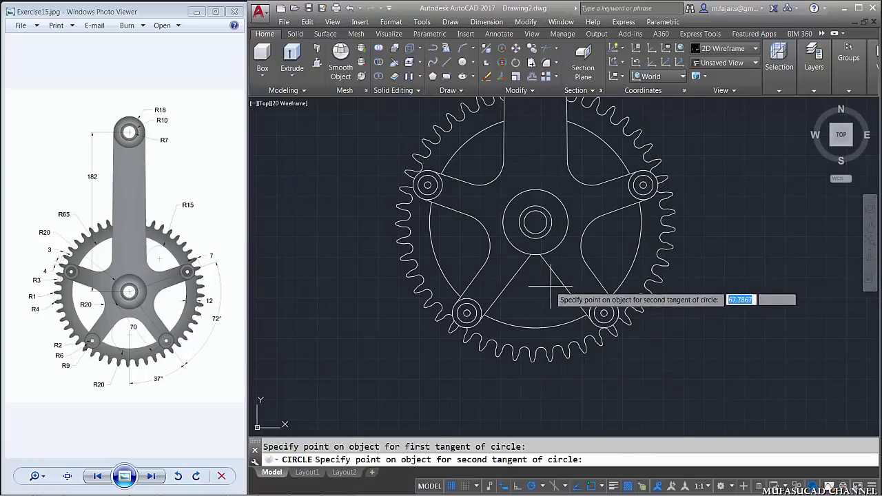
{"action": "left_click", "coordinate": [561, 289]}
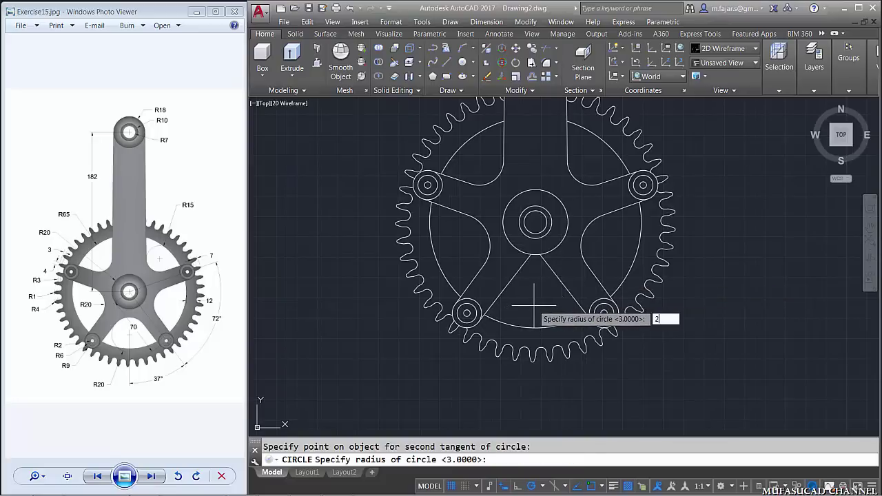
{"action": "key", "text": "Return"}
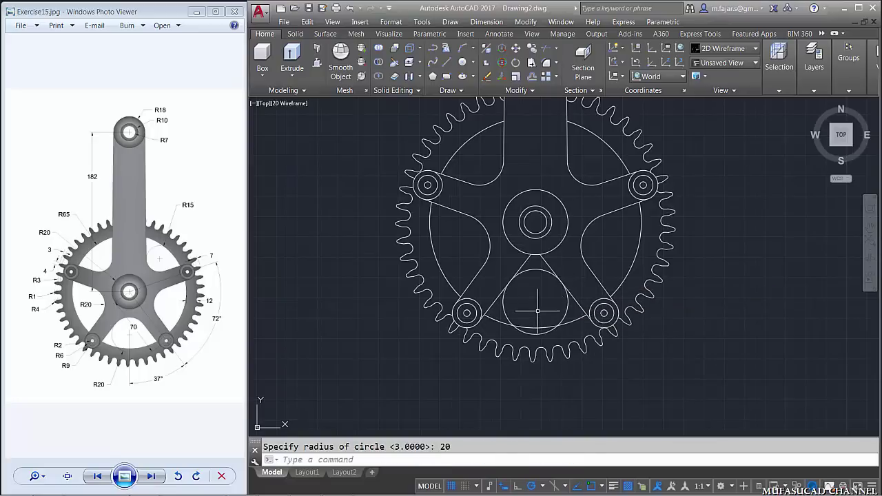
- Trim the two lower spoke edges above the tangent circle and the circle's lower part, leaving a rounded fillet between the spokes
{"action": "key", "text": "Return"}
{"action": "scroll", "coordinate": [541, 307], "scroll_direction": "up", "scroll_amount": 3}
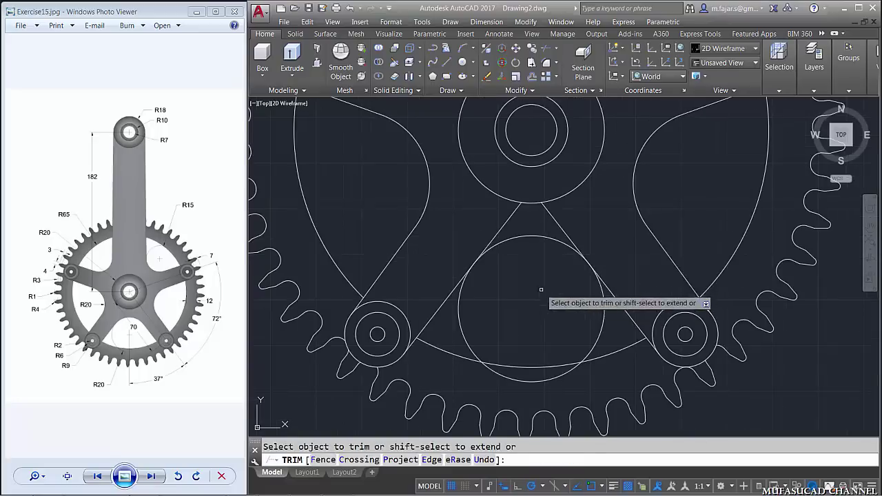
{"action": "left_click", "coordinate": [552, 218]}
{"action": "left_click", "coordinate": [483, 215]}
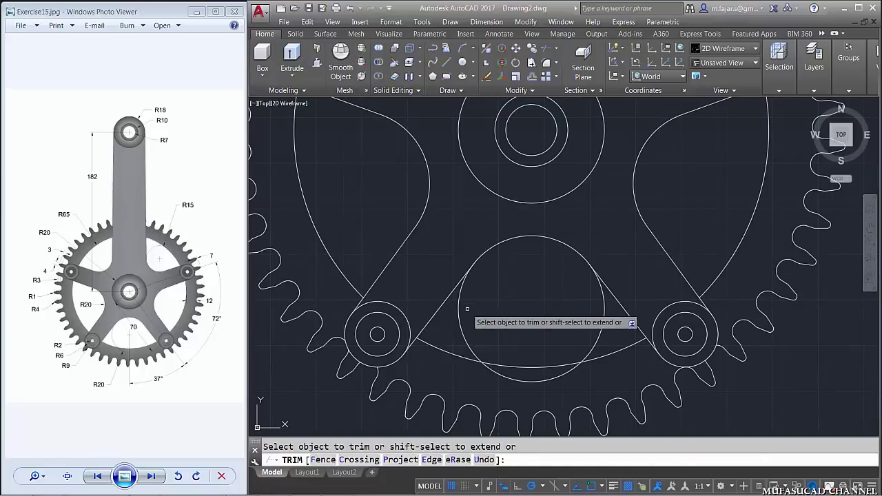
{"action": "left_click", "coordinate": [459, 310]}
{"action": "left_click", "coordinate": [516, 380]}
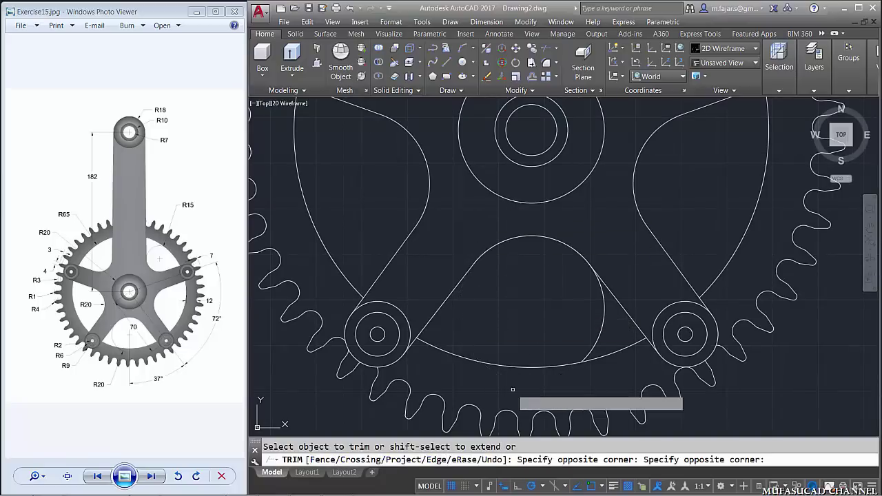
{"action": "left_click", "coordinate": [602, 323]}
{"action": "scroll", "coordinate": [619, 312], "scroll_direction": "down", "scroll_amount": 6}
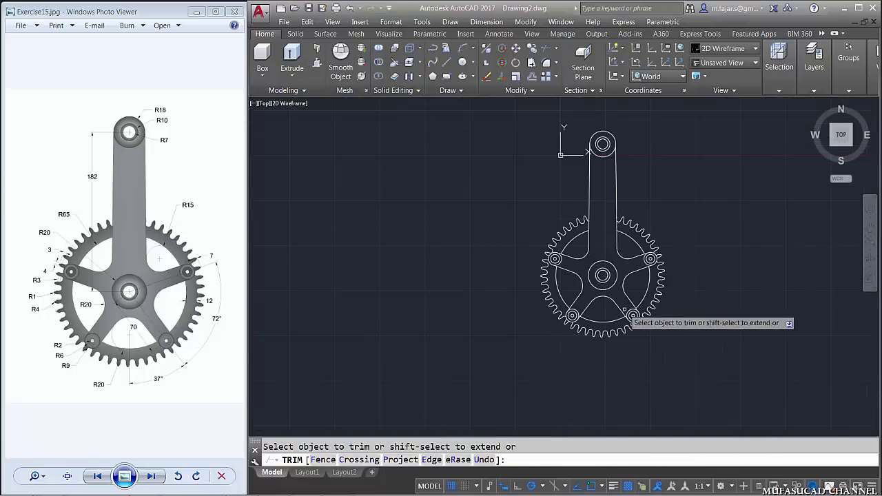
{"action": "middle_click_drag", "start_coordinate": [625, 307], "coordinate": [593, 321]}
{"action": "key", "text": "Return"}
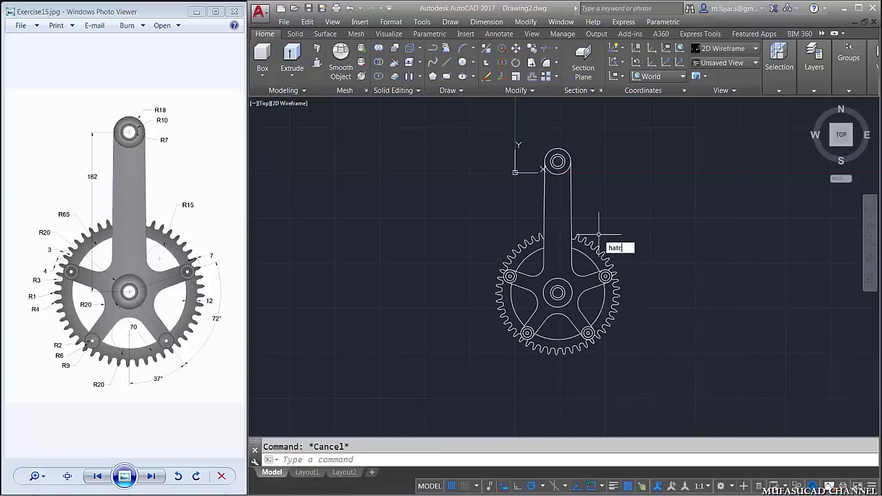
- Start a gradient hatch with the colours 99,100,102 and 147,149,152
{"action": "type", "text": "hatch"}
{"action": "key", "text": "Return"}
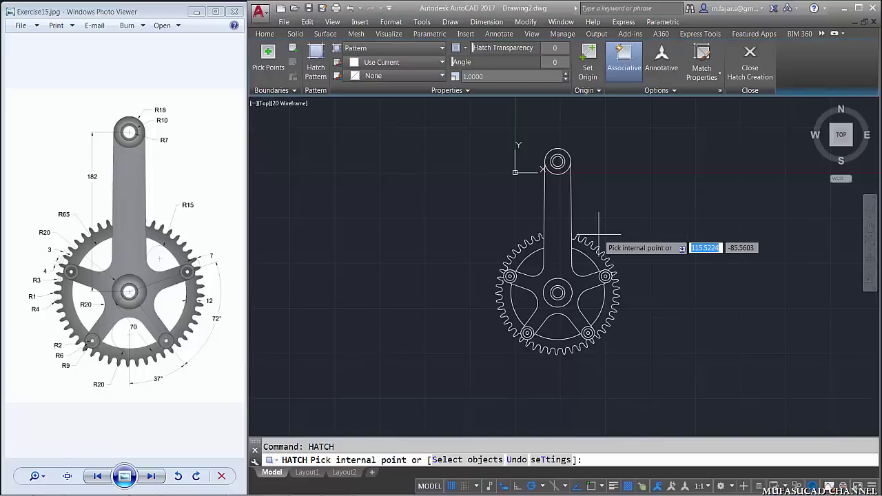
{"action": "left_click", "coordinate": [418, 49]}
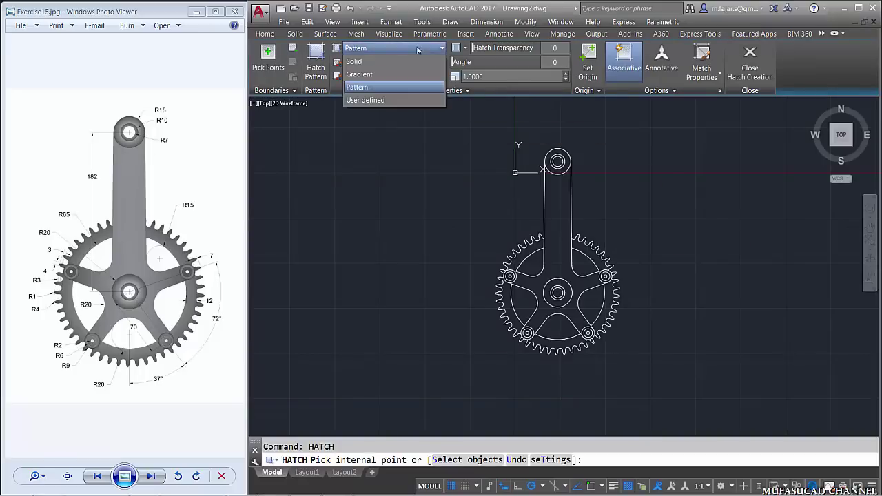
{"action": "left_click", "coordinate": [359, 75]}
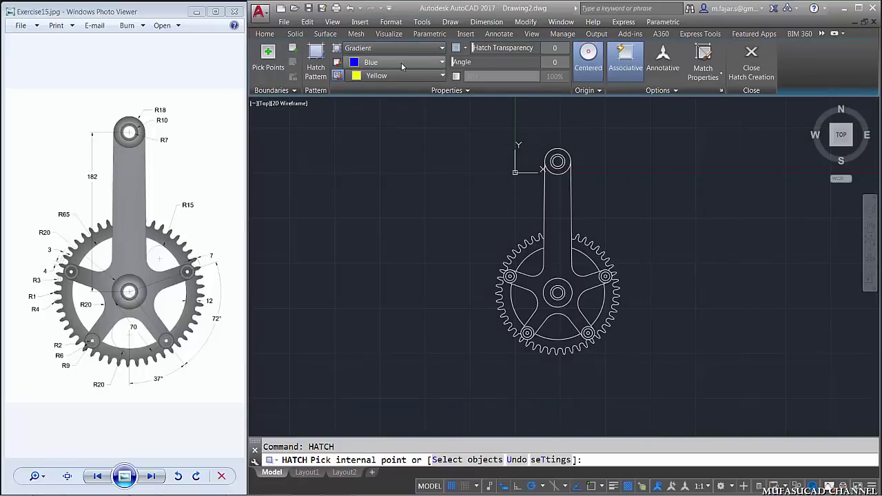
{"action": "left_click", "coordinate": [402, 63]}
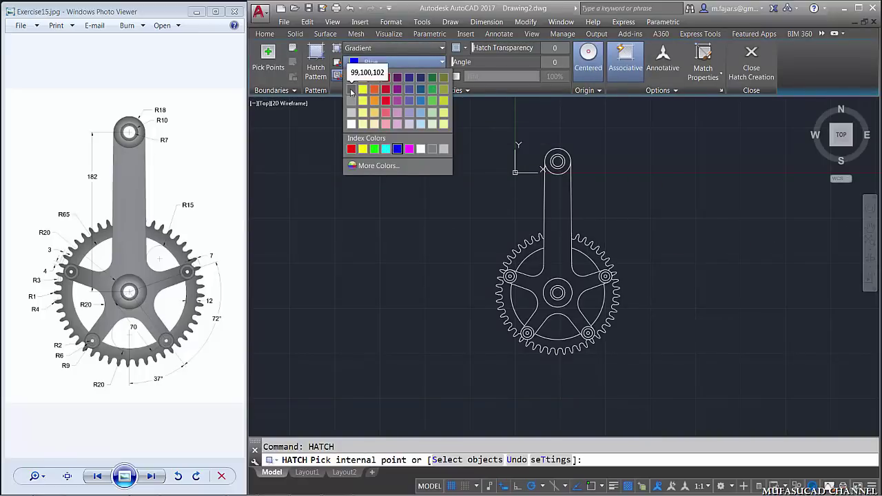
{"action": "left_click", "coordinate": [351, 91]}
{"action": "left_click", "coordinate": [378, 75]}
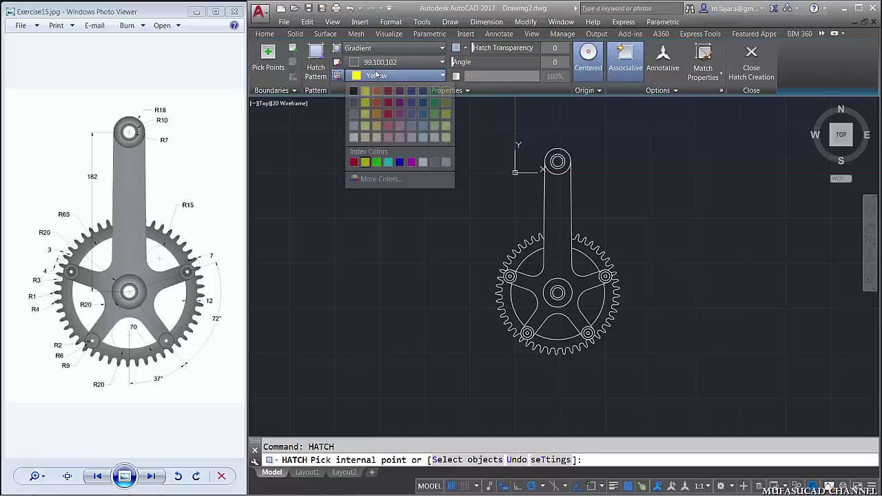
{"action": "left_click", "coordinate": [356, 116]}
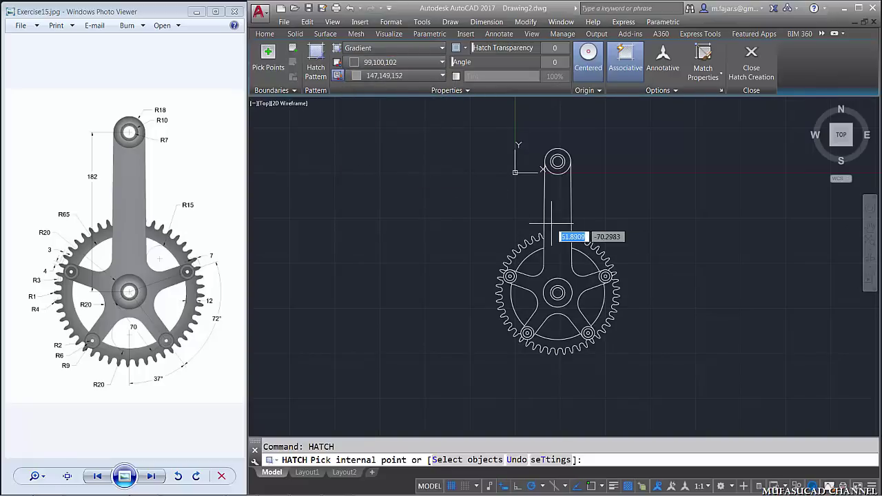
- Fill the crank arm and its spokes with the GR_CYLIN gradient pattern
{"action": "left_click", "coordinate": [317, 72]}
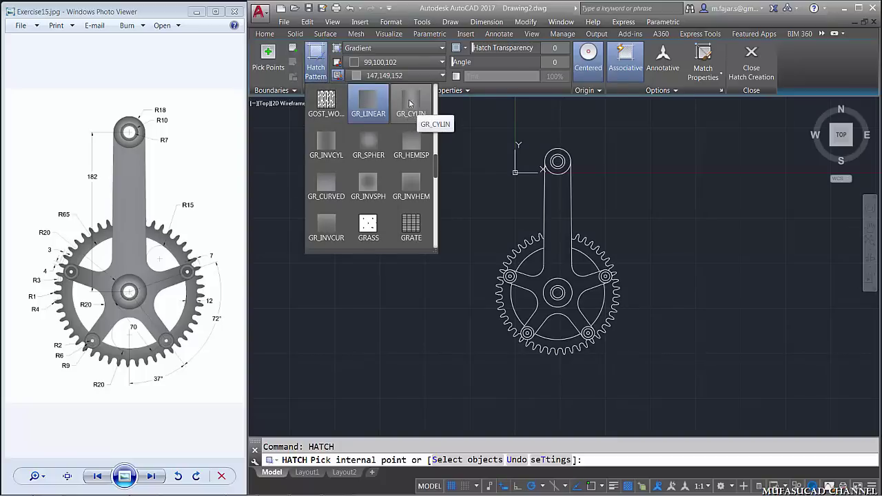
{"action": "left_click", "coordinate": [411, 107]}
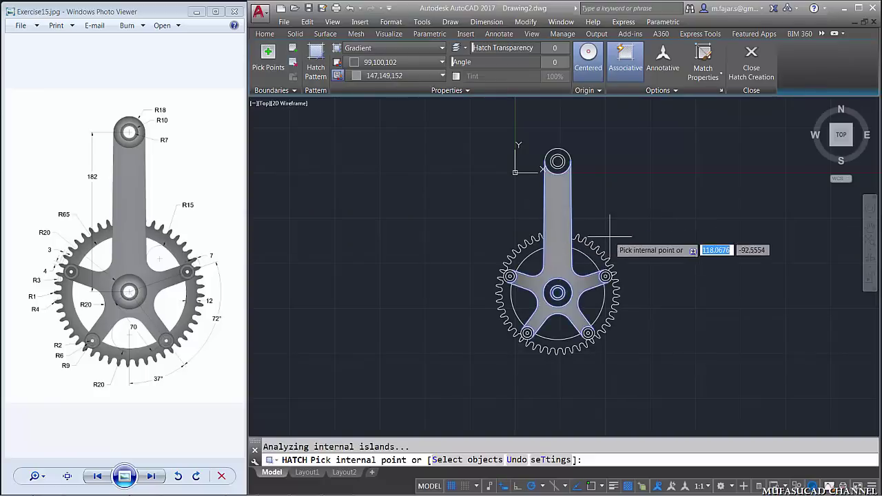
{"action": "key", "text": "Return"}
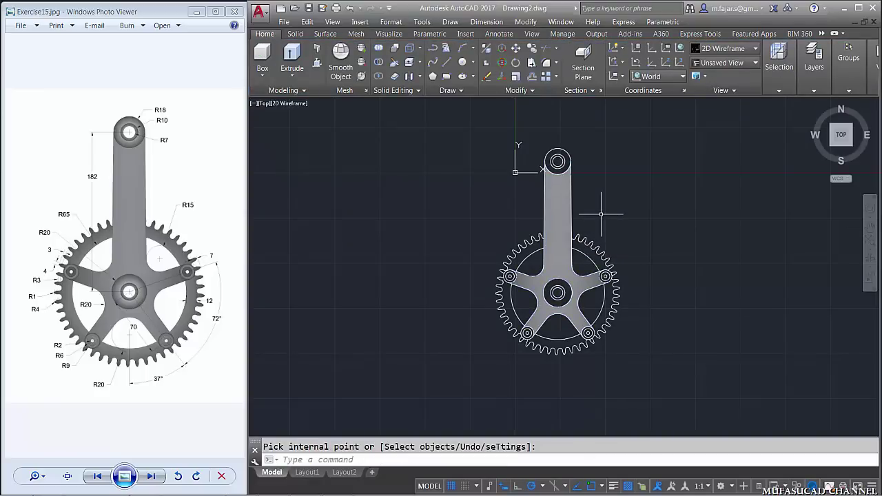
- Start another gradient hatch and choose the GR_SPHER pattern
{"action": "key", "text": "Return"}
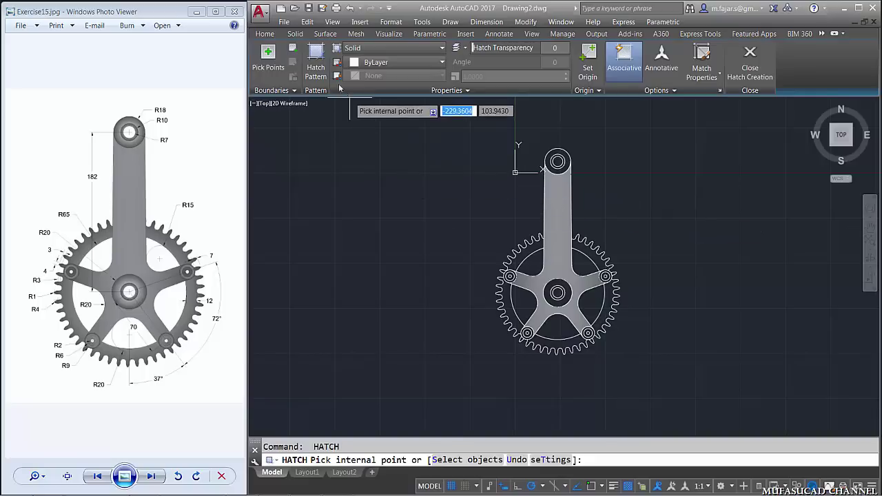
{"action": "left_click", "coordinate": [317, 69]}
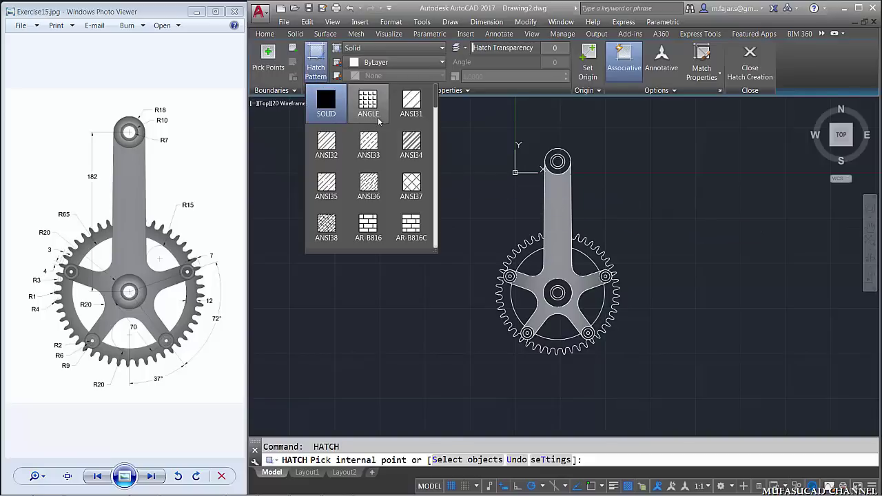
{"action": "left_click", "coordinate": [387, 48]}
{"action": "left_click", "coordinate": [389, 50]}
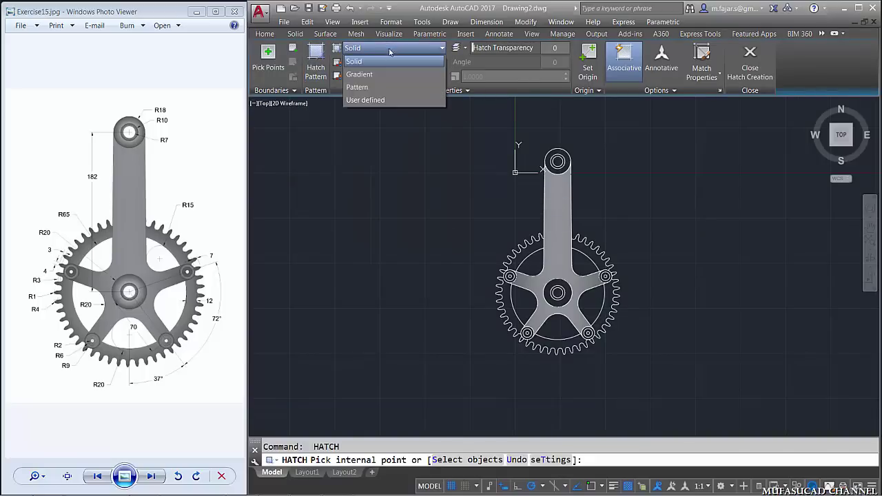
{"action": "left_click", "coordinate": [361, 74]}
{"action": "left_click", "coordinate": [316, 63]}
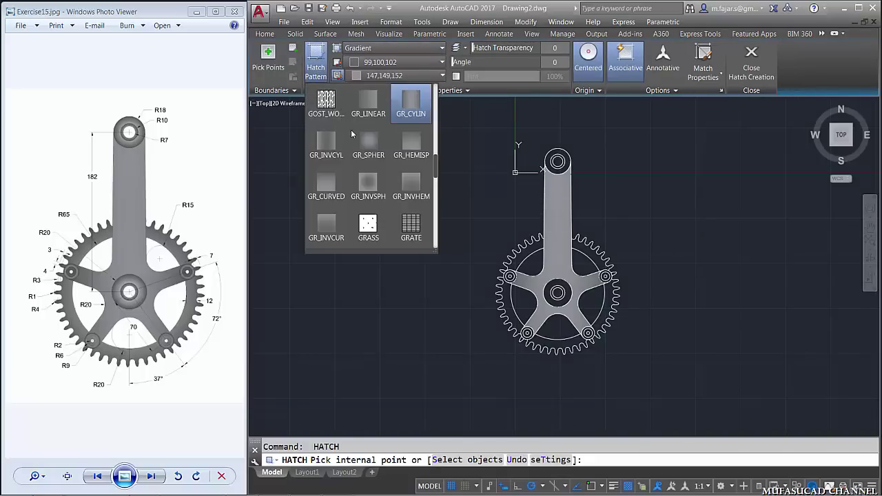
{"action": "left_click", "coordinate": [371, 145]}
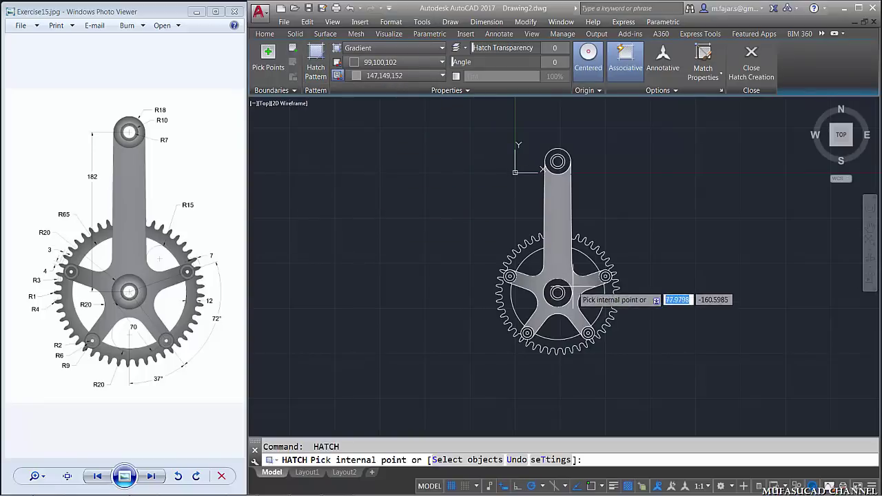
- Fill all toothed segments of the chainring between the arm and the bolt bosses with the gradient hatch
{"action": "scroll", "coordinate": [569, 297], "scroll_direction": "up", "scroll_amount": 2}
{"action": "left_click", "coordinate": [597, 236]}
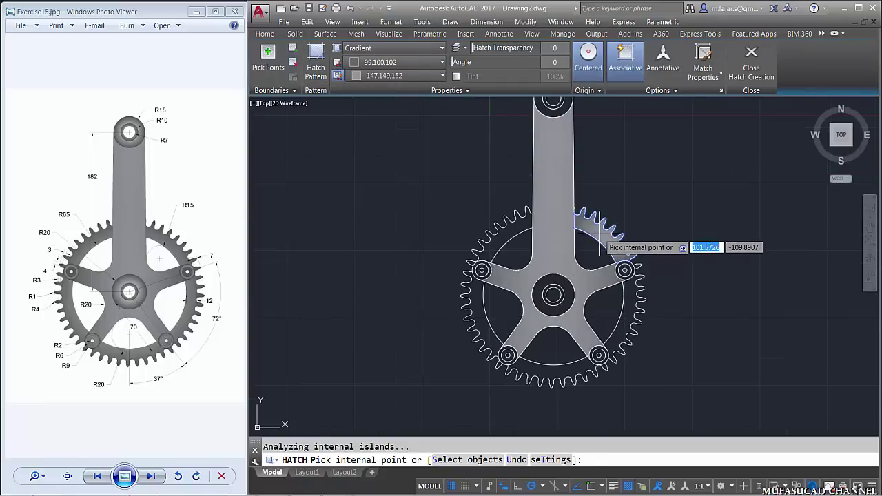
{"action": "scroll", "coordinate": [634, 274], "scroll_direction": "up", "scroll_amount": 4}
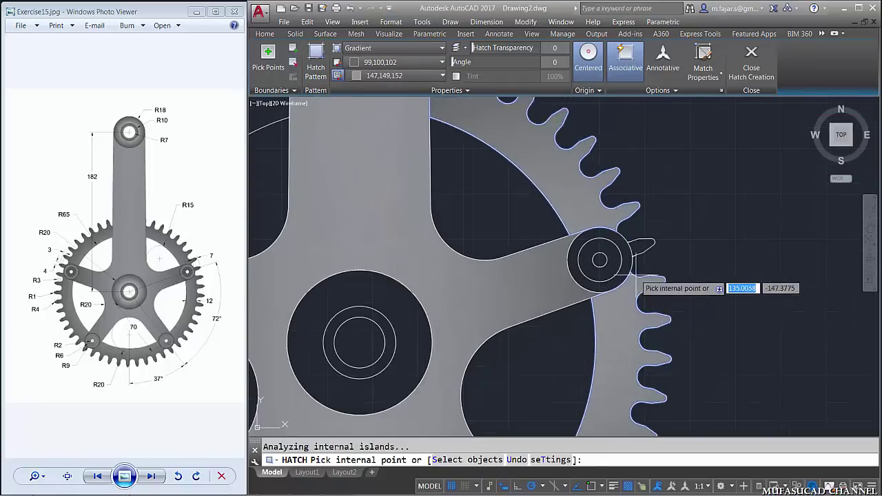
{"action": "scroll", "coordinate": [633, 274], "scroll_direction": "down", "scroll_amount": 4}
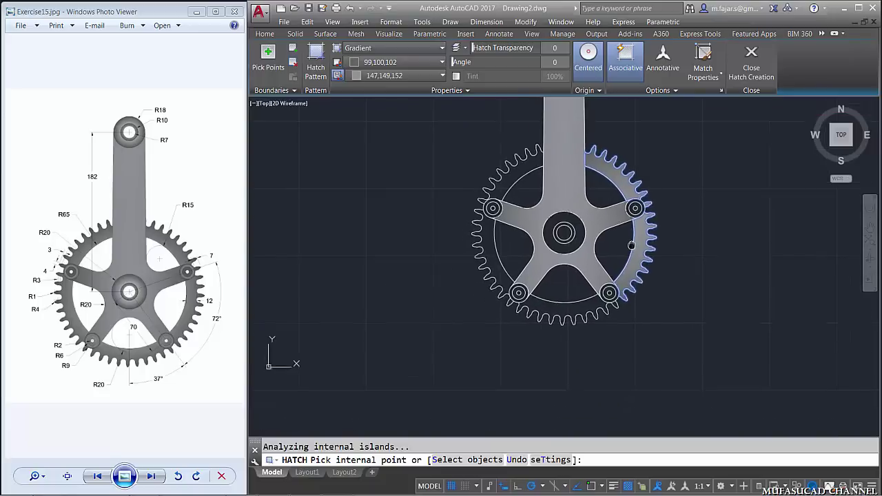
{"action": "left_click", "coordinate": [594, 301]}
{"action": "scroll", "coordinate": [598, 305], "scroll_direction": "up", "scroll_amount": 3}
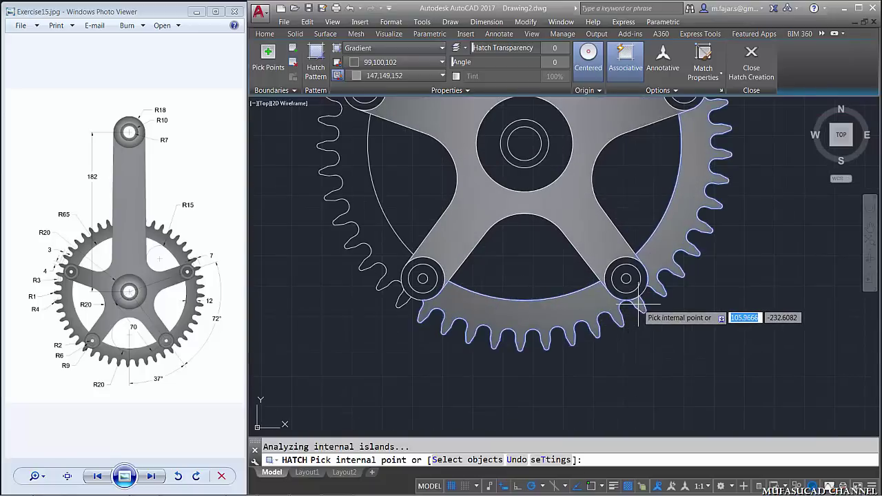
{"action": "scroll", "coordinate": [452, 252], "scroll_direction": "down", "scroll_amount": 3}
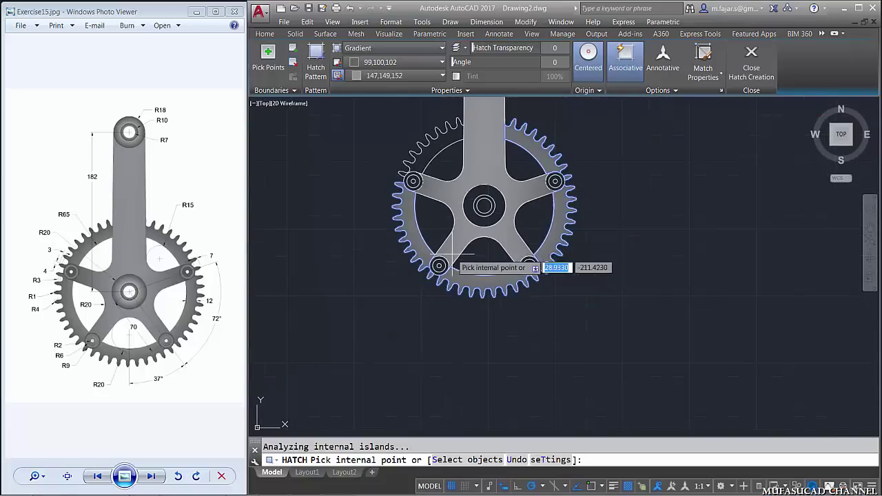
{"action": "middle_click_drag", "start_coordinate": [452, 253], "coordinate": [446, 298]}
{"action": "left_click", "coordinate": [428, 195]}
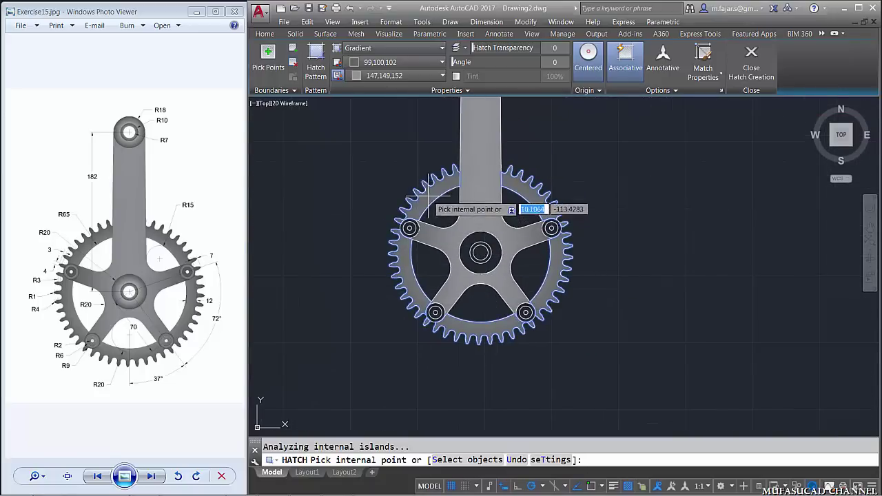
{"action": "key", "text": "Return"}
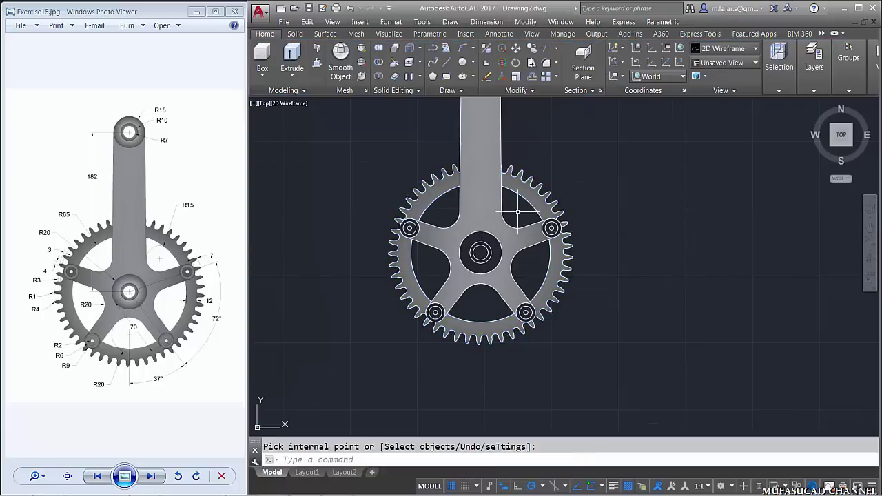
- Fill the outer ring of the boss at the crank arm's upper end with a gradient hatch in 99,100,102 and 147,149,152
{"action": "middle_click_drag", "start_coordinate": [517, 212], "coordinate": [572, 331]}
{"action": "type", "text": "h"}
{"action": "key", "text": "Return"}
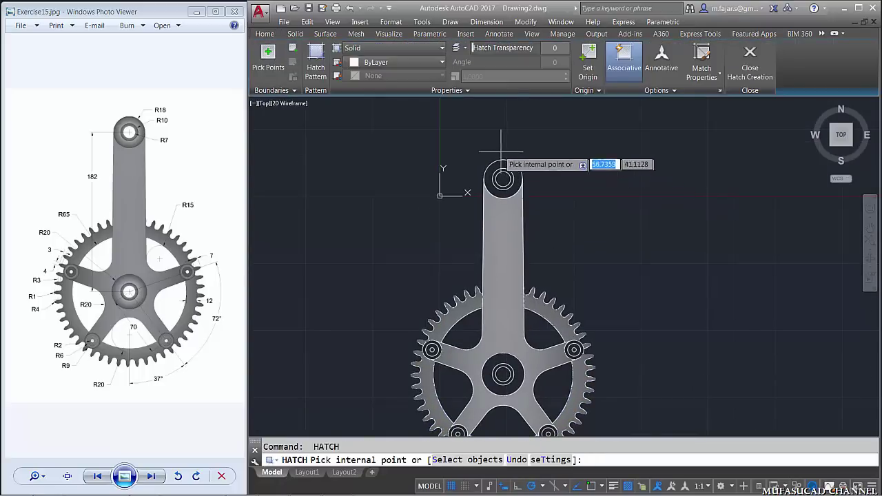
{"action": "left_click", "coordinate": [363, 48]}
{"action": "left_click", "coordinate": [363, 74]}
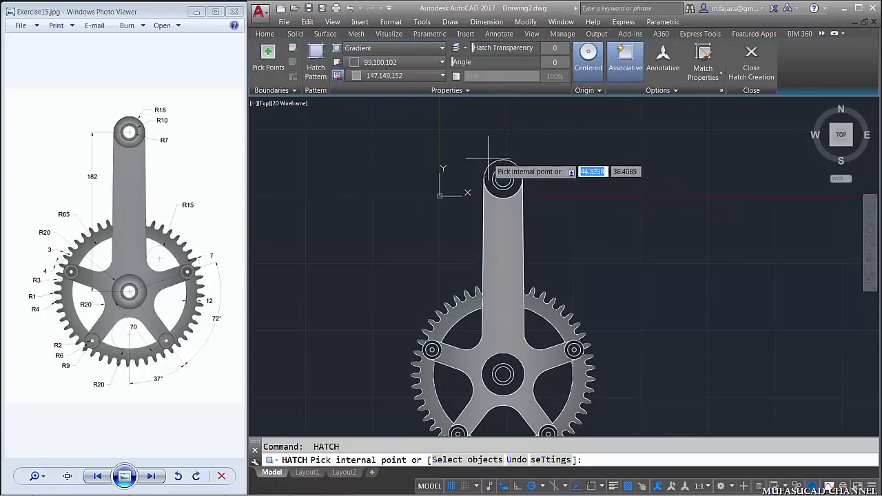
{"action": "scroll", "coordinate": [482, 172], "scroll_direction": "up", "scroll_amount": 2}
{"action": "key", "text": "Return"}
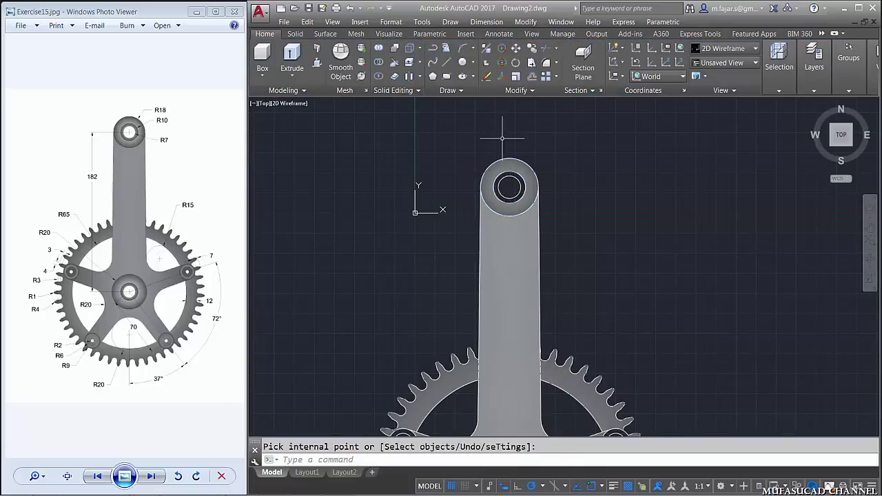
- Fill the inner ring around the bore at the crank arm's upper end with a gradient hatch in 99,100,102 and 147,149,152
{"action": "key", "text": "Return"}
{"action": "left_click", "coordinate": [383, 49]}
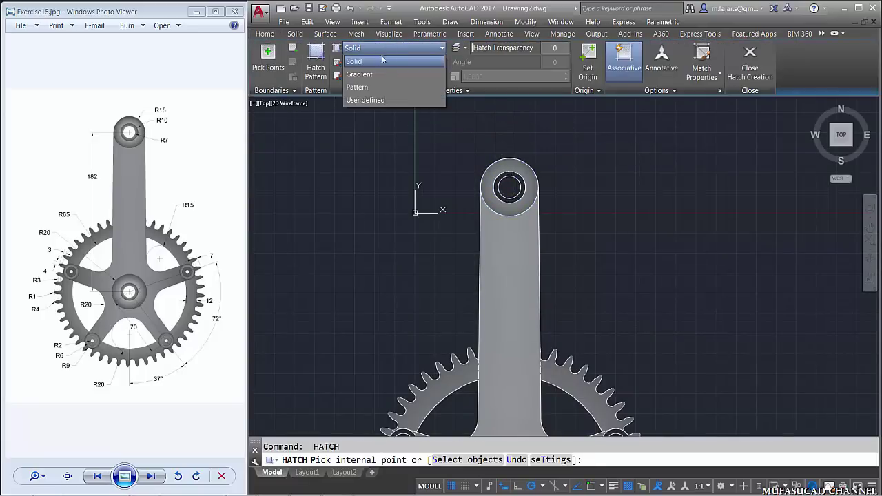
{"action": "left_click", "coordinate": [380, 76]}
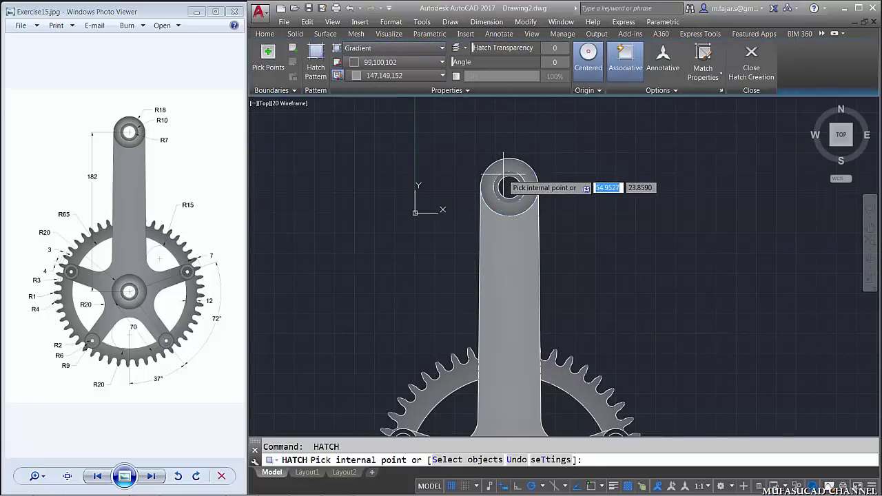
{"action": "left_click", "coordinate": [508, 186]}
{"action": "scroll", "coordinate": [537, 206], "scroll_direction": "down", "scroll_amount": 4}
{"action": "scroll", "coordinate": [499, 245], "scroll_direction": "up", "scroll_amount": 6}
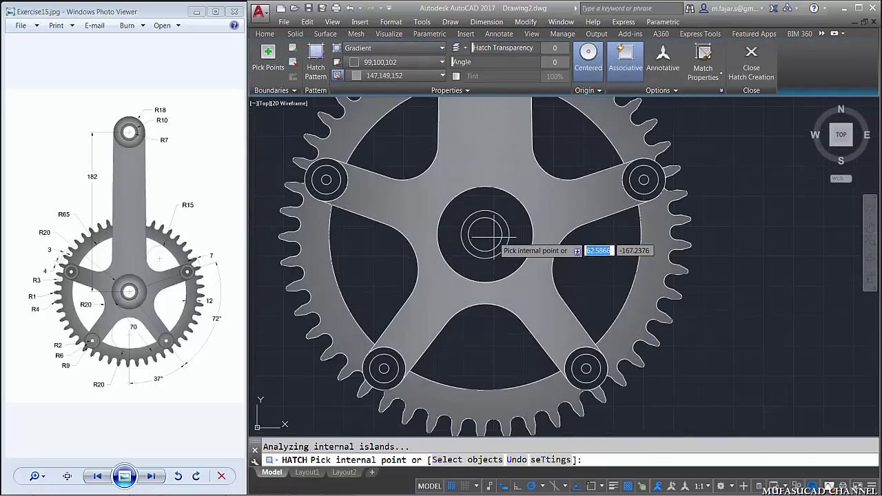
{"action": "key", "text": "Escape"}
- Fill the wide outer ring of the central hub with a gradient hatch in 99,100,102 and 147,149,152
{"action": "key", "text": "Return"}
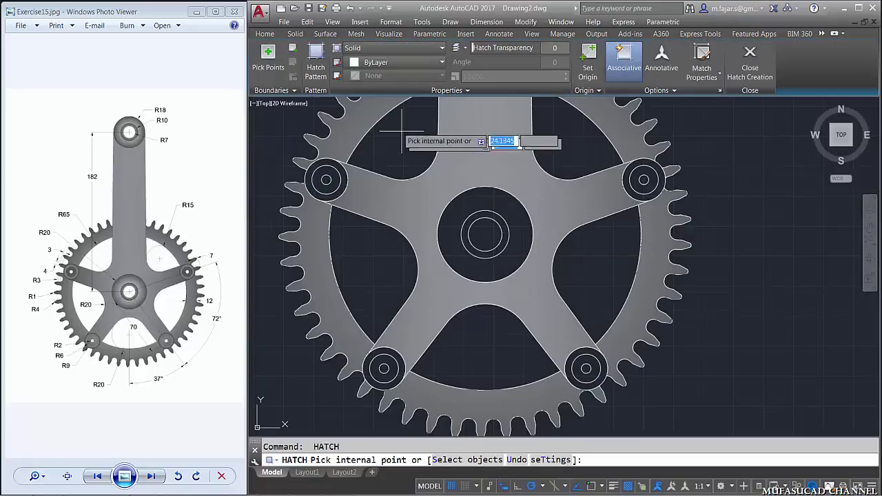
{"action": "left_click", "coordinate": [383, 50]}
{"action": "left_click", "coordinate": [384, 75]}
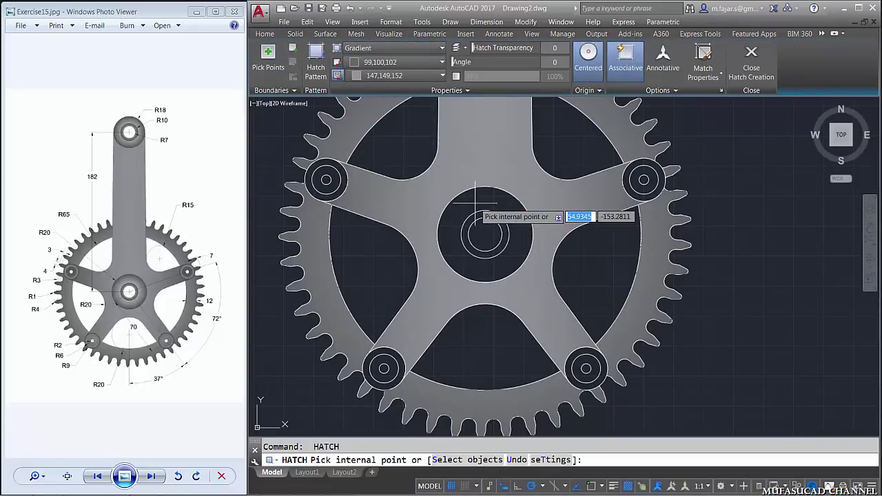
{"action": "left_click", "coordinate": [484, 216]}
{"action": "key", "text": "Escape"}
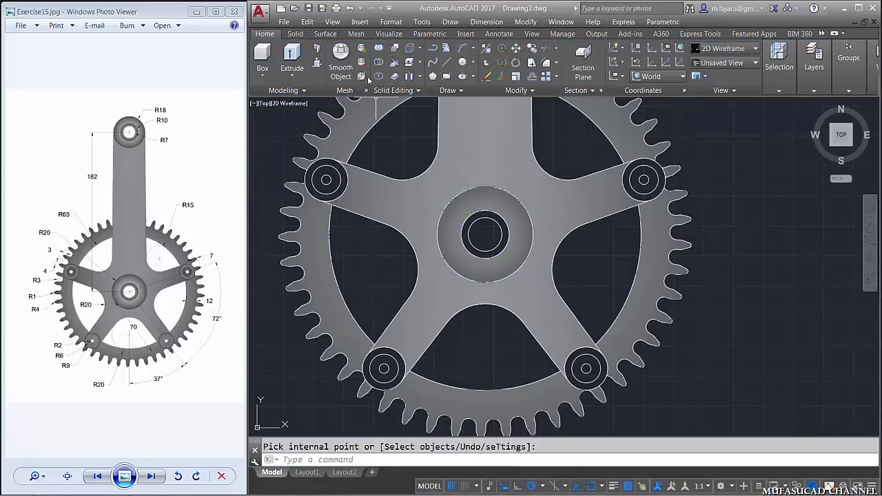
- Fill the narrow inner ring around the central hub's bore with a gradient hatch
{"action": "key", "text": "Return"}
{"action": "left_click", "coordinate": [372, 50]}
{"action": "left_click", "coordinate": [384, 74]}
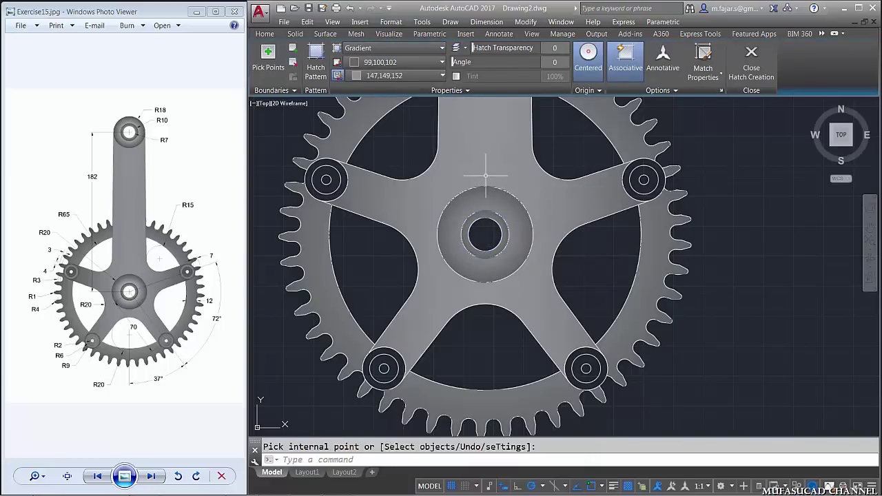
{"action": "key", "text": "Escape"}
- Fill the outer ring of the chainring's upper-left bolt boss with a gradient hatch
{"action": "key", "text": "Return"}
{"action": "left_click", "coordinate": [362, 50]}
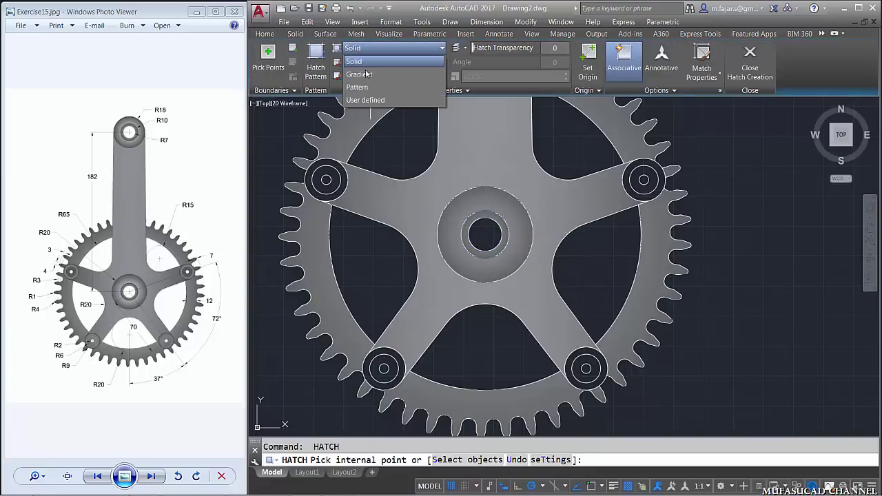
{"action": "left_click", "coordinate": [367, 74]}
{"action": "left_click", "coordinate": [319, 174]}
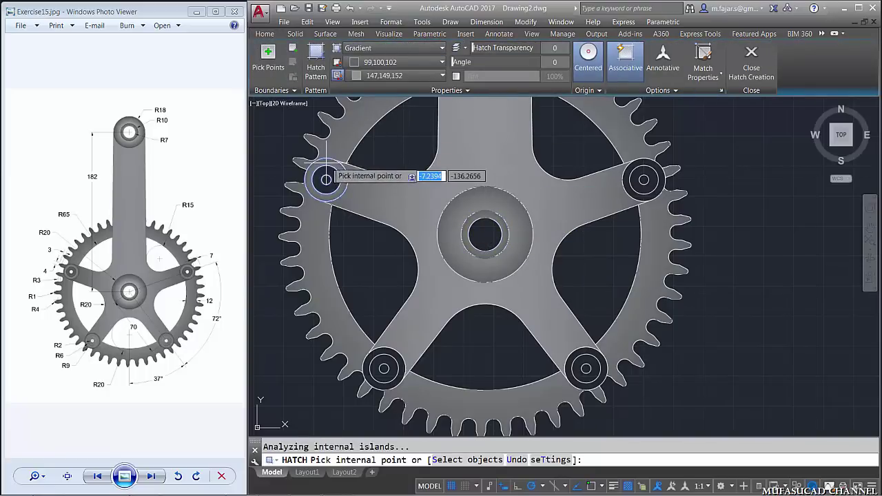
{"action": "key", "text": "Escape"}
- Fill the inner rings of all four bolt bosses with one gradient hatch in 99,100,102 and 147,149,152
{"action": "key", "text": "Return"}
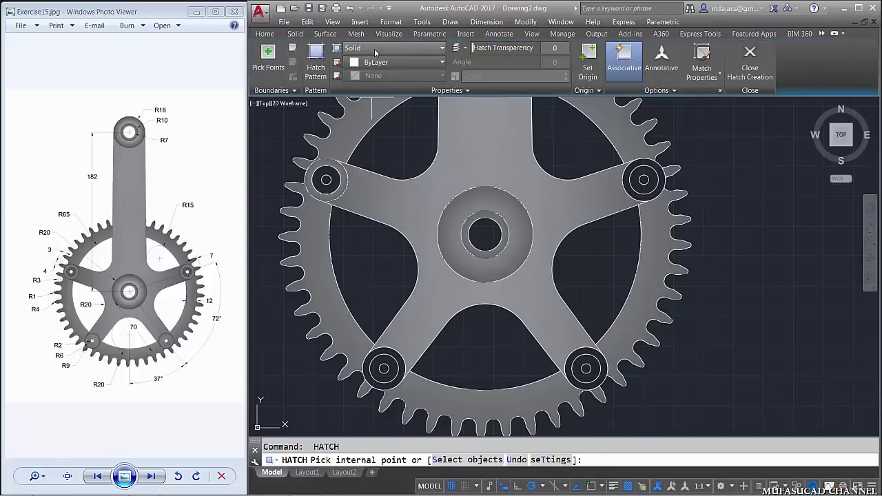
{"action": "left_click", "coordinate": [375, 50]}
{"action": "left_click", "coordinate": [368, 73]}
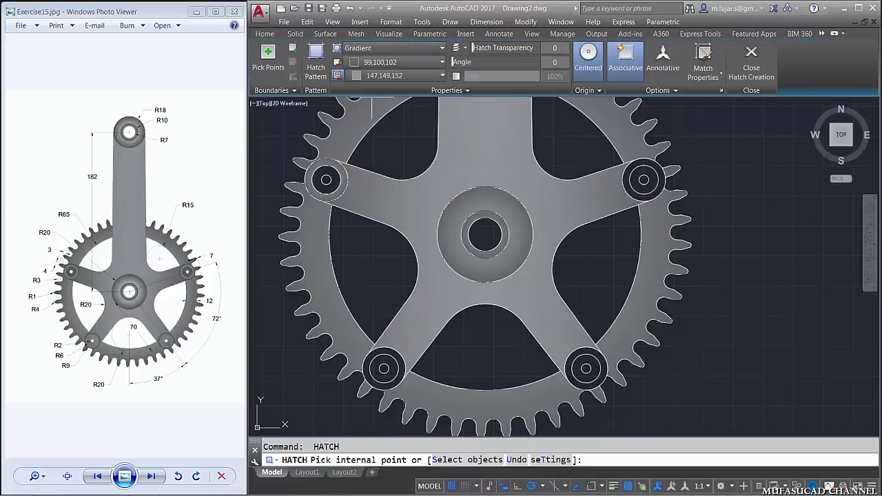
{"action": "left_click", "coordinate": [329, 168]}
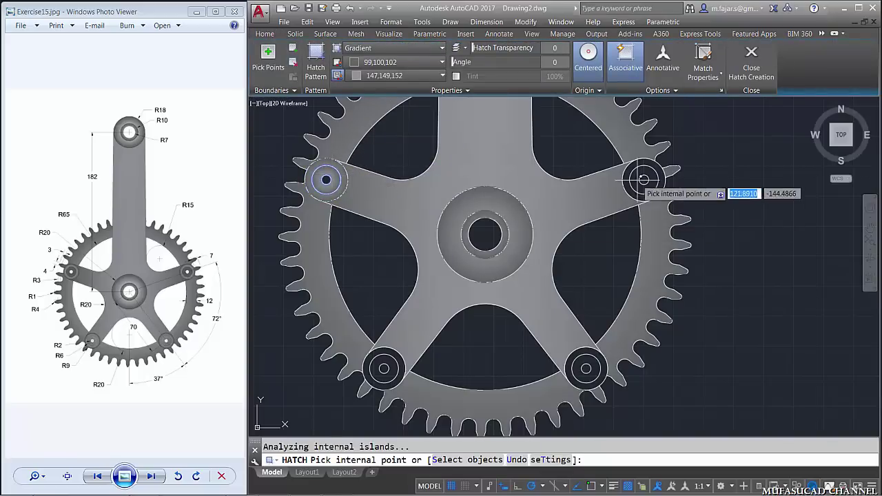
{"action": "left_click", "coordinate": [586, 361]}
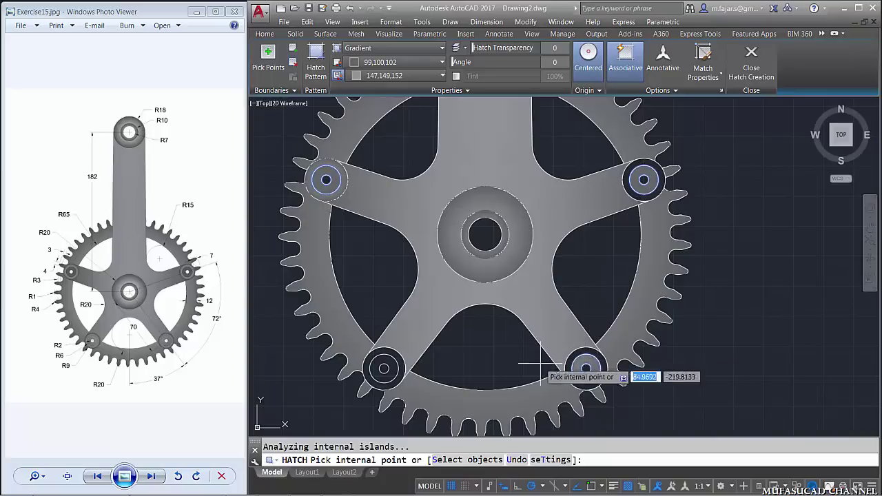
{"action": "left_click", "coordinate": [386, 360]}
{"action": "key", "text": "Return"}
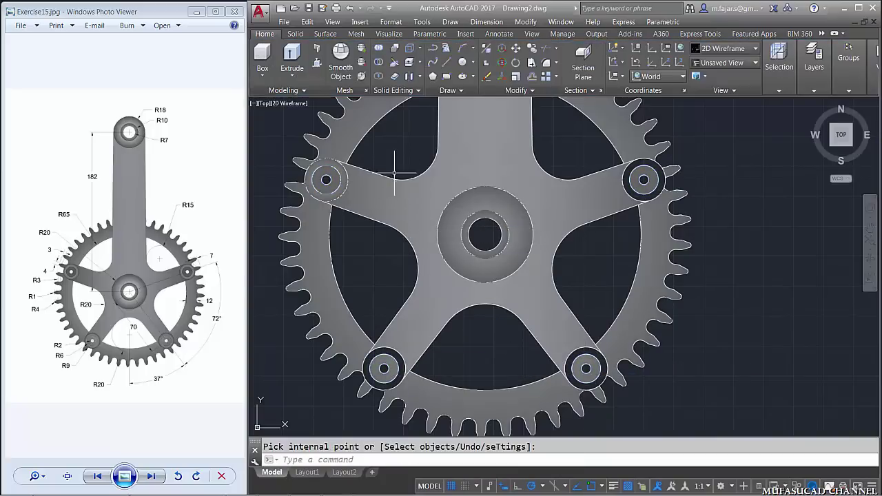
- Fill the outer ring of the upper-right bolt boss with a separate gradient hatch
{"action": "key", "text": "Return"}
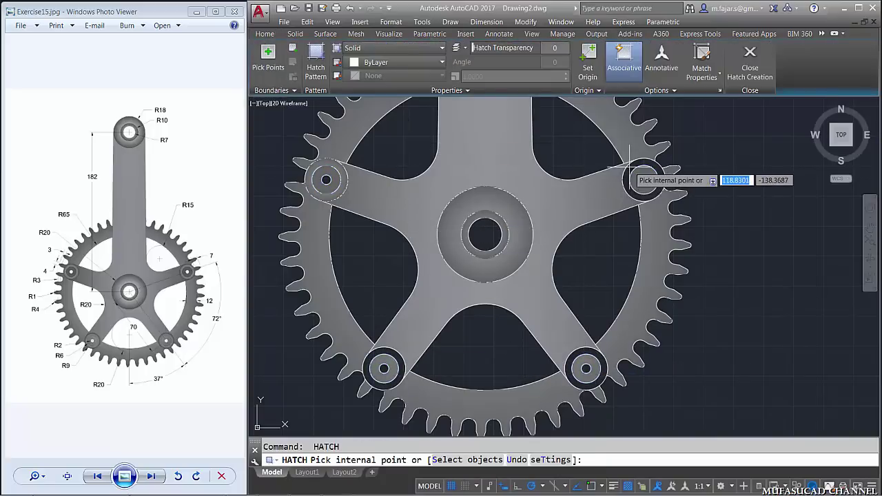
{"action": "left_click", "coordinate": [642, 181]}
{"action": "left_click", "coordinate": [393, 48]}
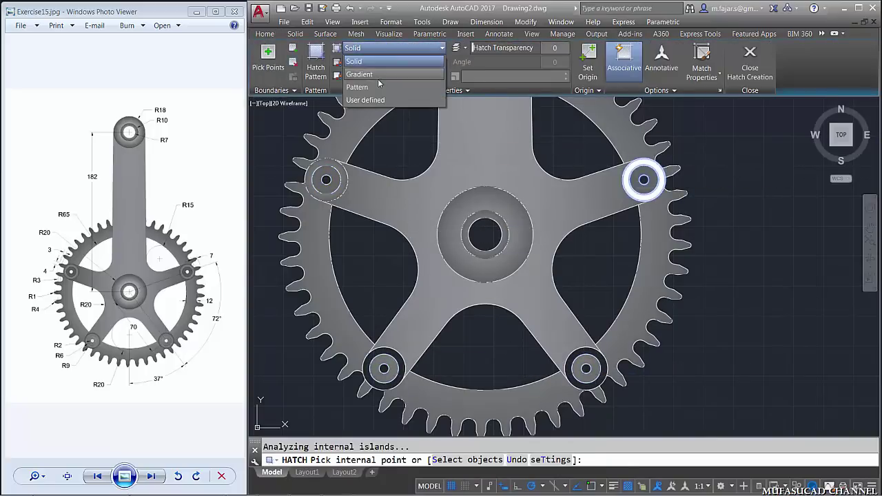
{"action": "left_click", "coordinate": [365, 74]}
{"action": "key", "text": "Return"}
- Fill the outer ring of the lower-left bolt boss with a separate gradient hatch
{"action": "key", "text": "Return"}
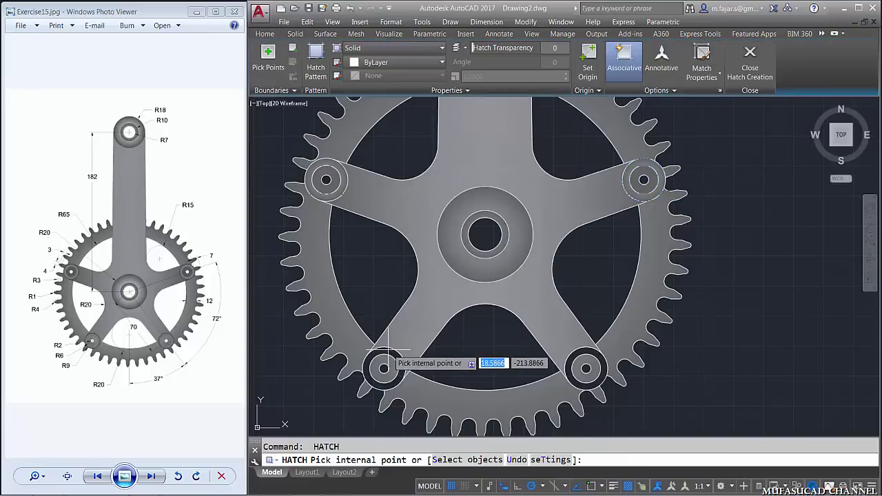
{"action": "left_click", "coordinate": [384, 367]}
{"action": "left_click", "coordinate": [393, 47]}
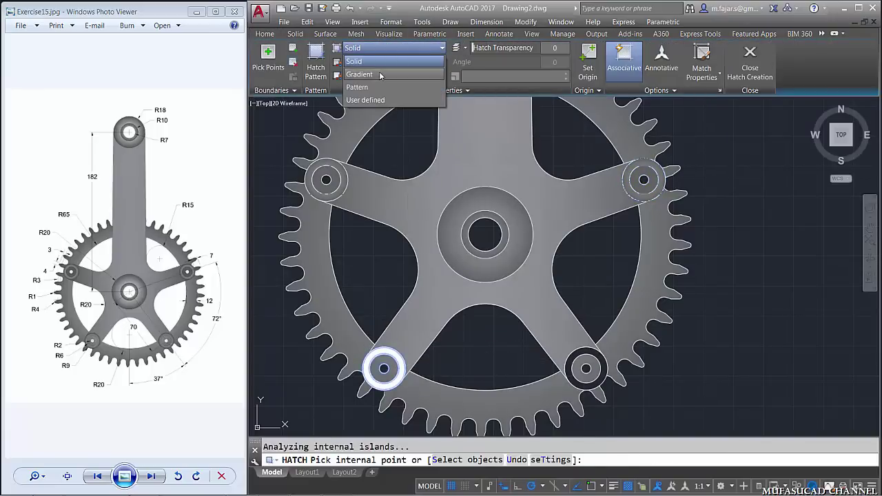
{"action": "left_click", "coordinate": [383, 74]}
{"action": "key", "text": "Return"}
- Fill the outer ring of the lower-right bolt boss with a separate gradient hatch
{"action": "key", "text": "Return"}
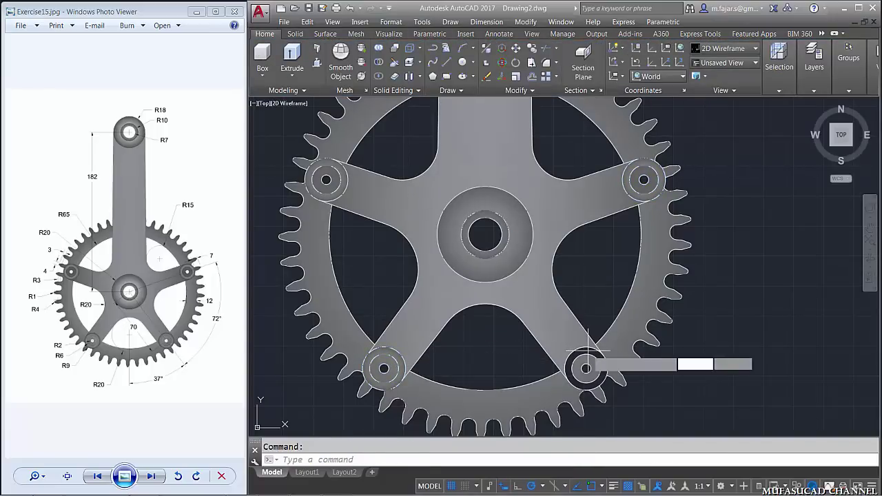
{"action": "key", "text": "Return"}
{"action": "left_click", "coordinate": [586, 367]}
{"action": "left_click", "coordinate": [380, 48]}
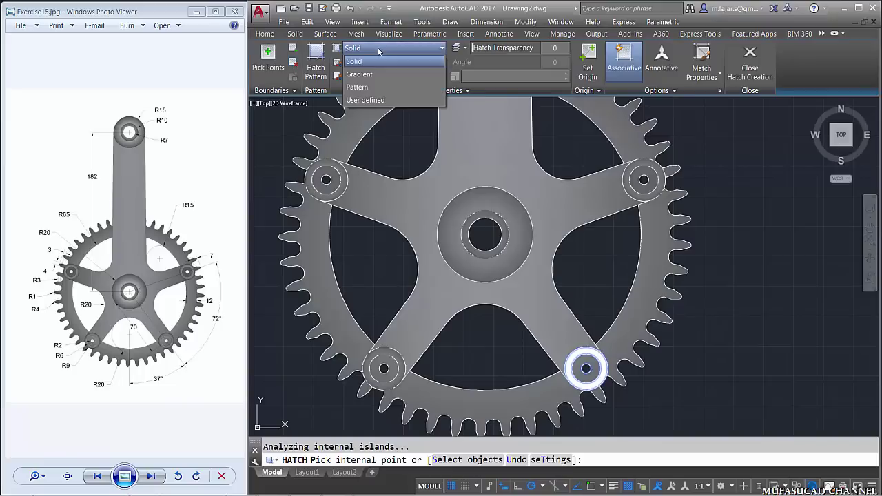
{"action": "left_click", "coordinate": [370, 73]}
{"action": "key", "text": "Return"}
{"action": "key", "text": "Return"}
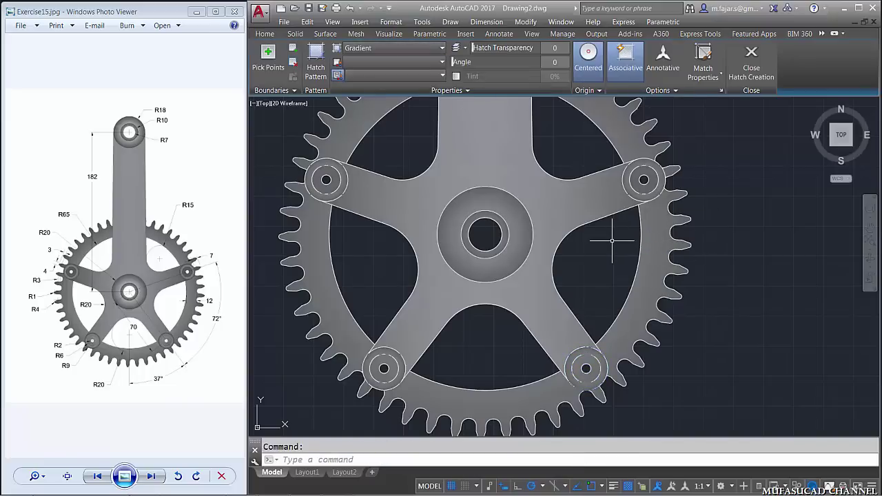
{"action": "scroll", "coordinate": [612, 240], "scroll_direction": "down", "scroll_amount": 3}
{"action": "scroll", "coordinate": [611, 271], "scroll_direction": "down", "scroll_amount": 2}
{"action": "scroll", "coordinate": [585, 280], "scroll_direction": "up", "scroll_amount": 2}
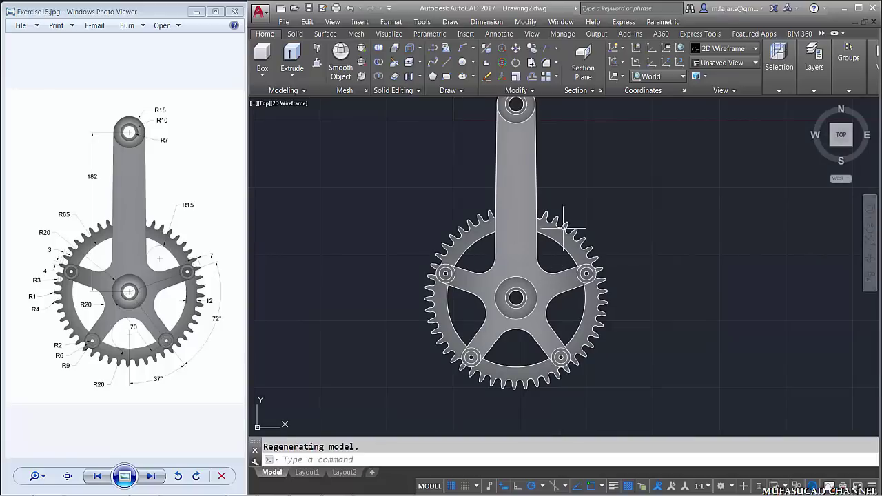
{"action": "middle_click_drag", "start_coordinate": [563, 225], "coordinate": [560, 240]}
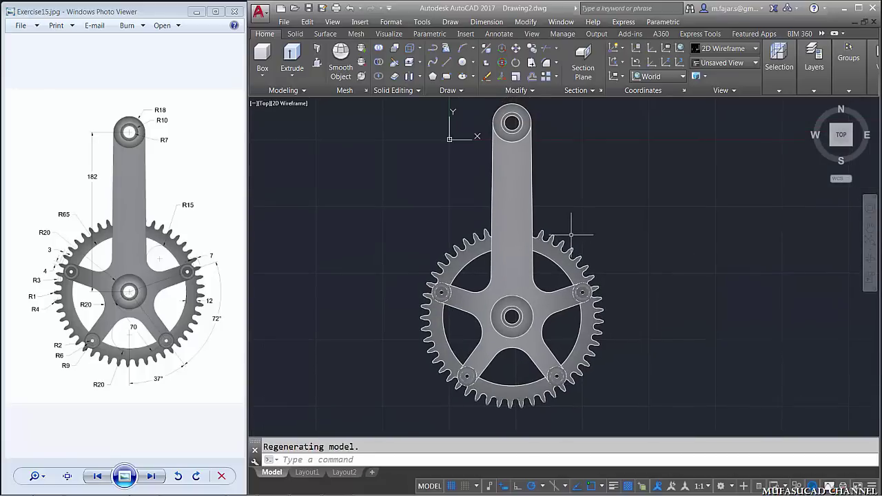